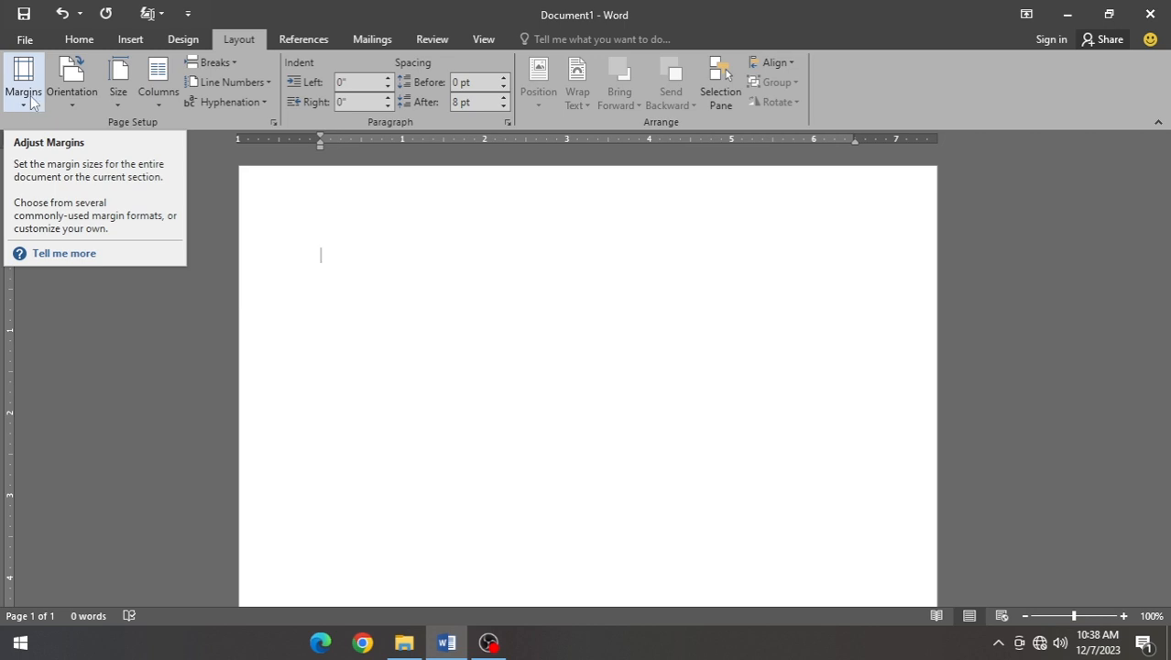
{"action": "left_click", "coordinate": [24, 92]}
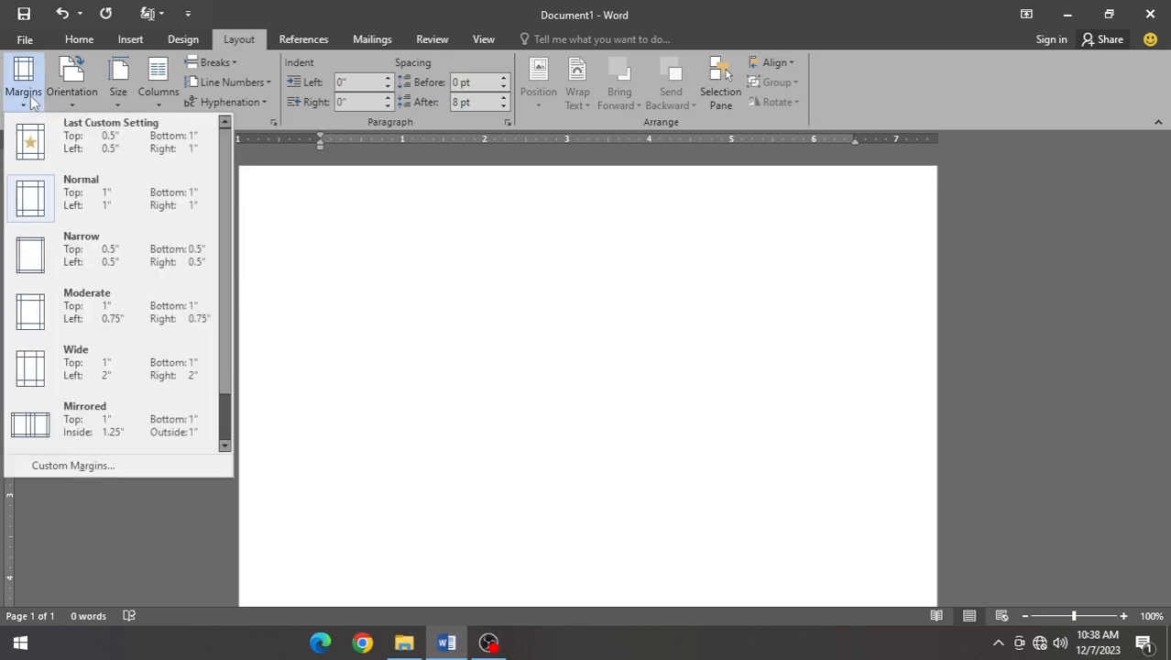
{"action": "left_click", "coordinate": [31, 97]}
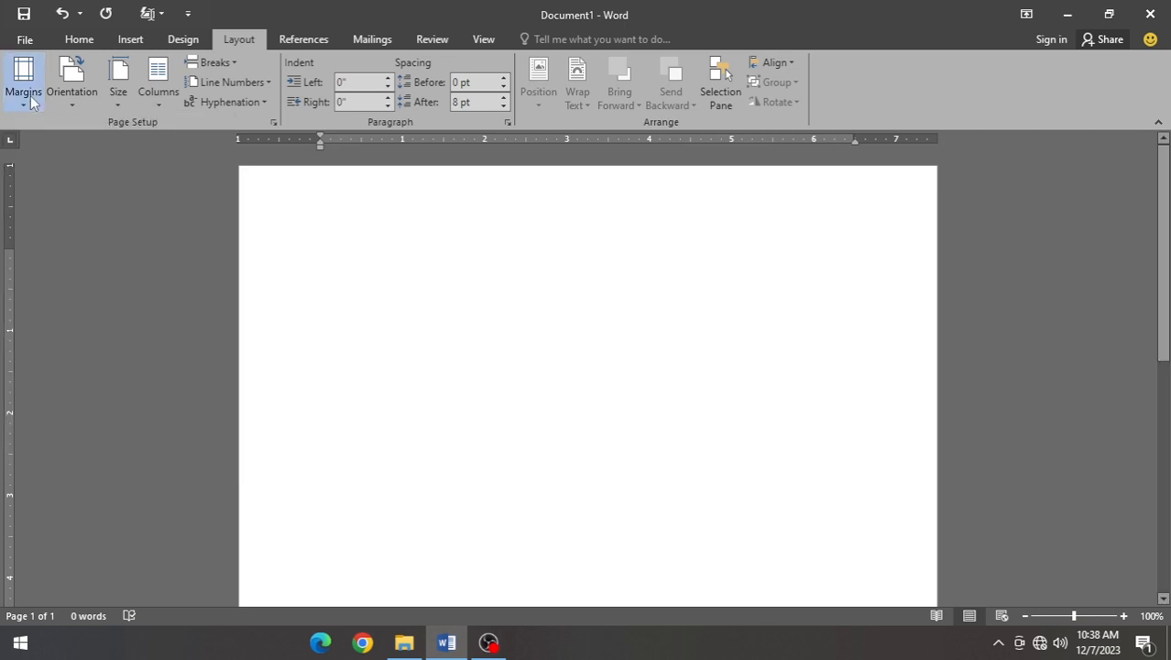
{"action": "left_click", "coordinate": [30, 96]}
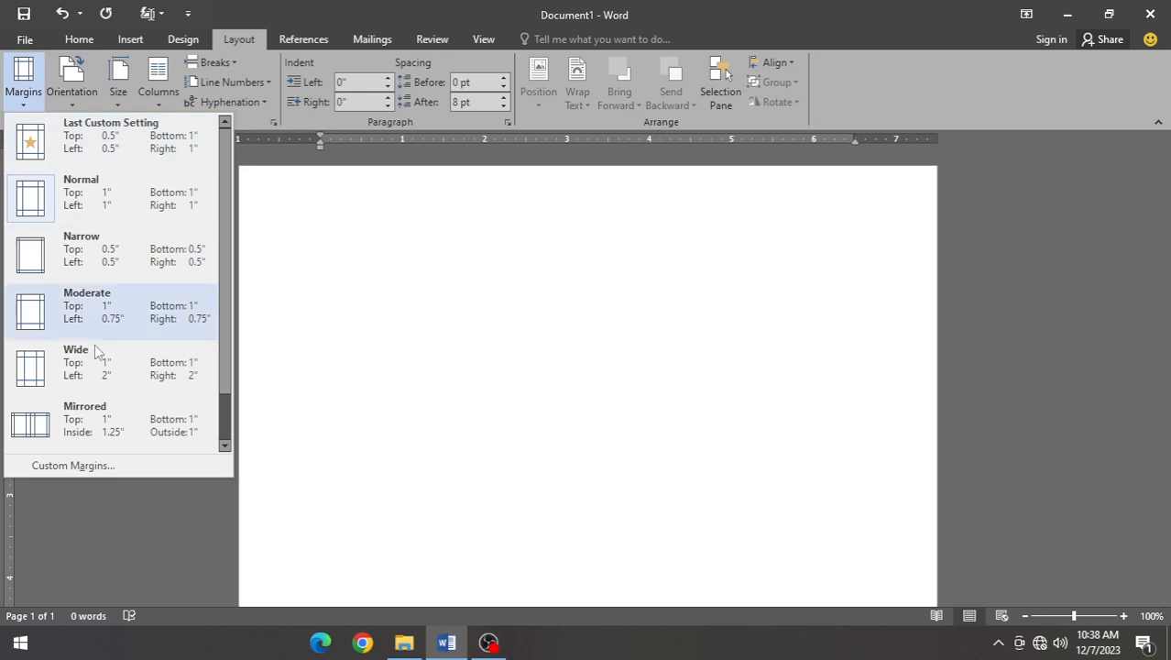
{"action": "left_click", "coordinate": [106, 469]}
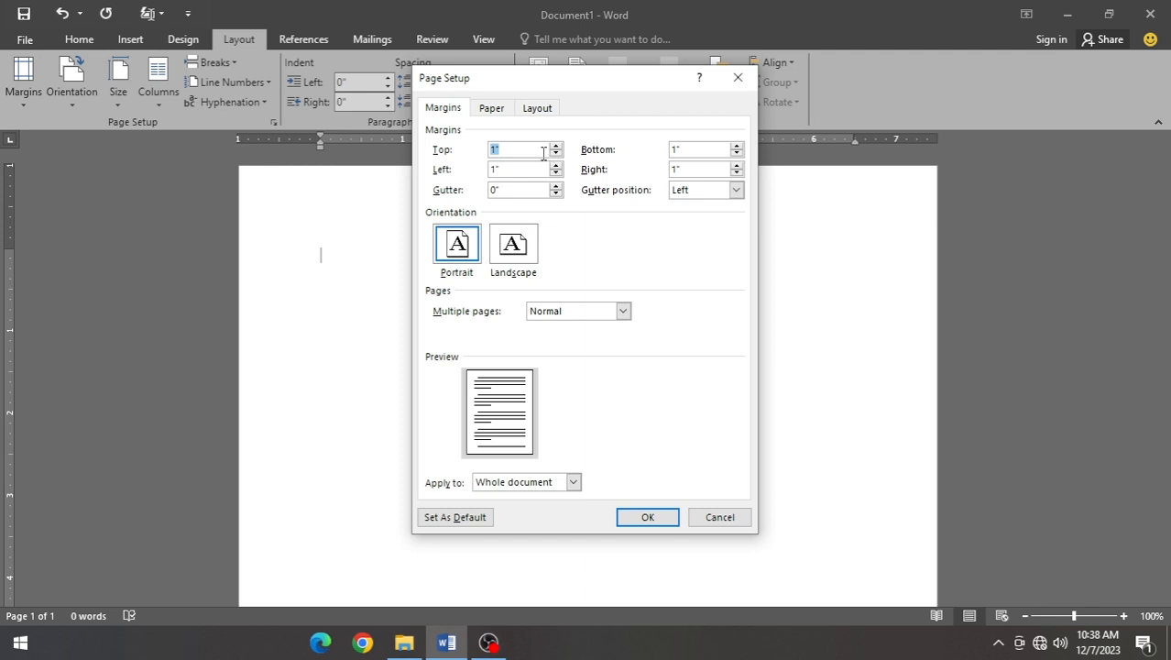
{"action": "left_click", "coordinate": [520, 153]}
{"action": "left_click", "coordinate": [702, 173]}
{"action": "left_click", "coordinate": [659, 519]}
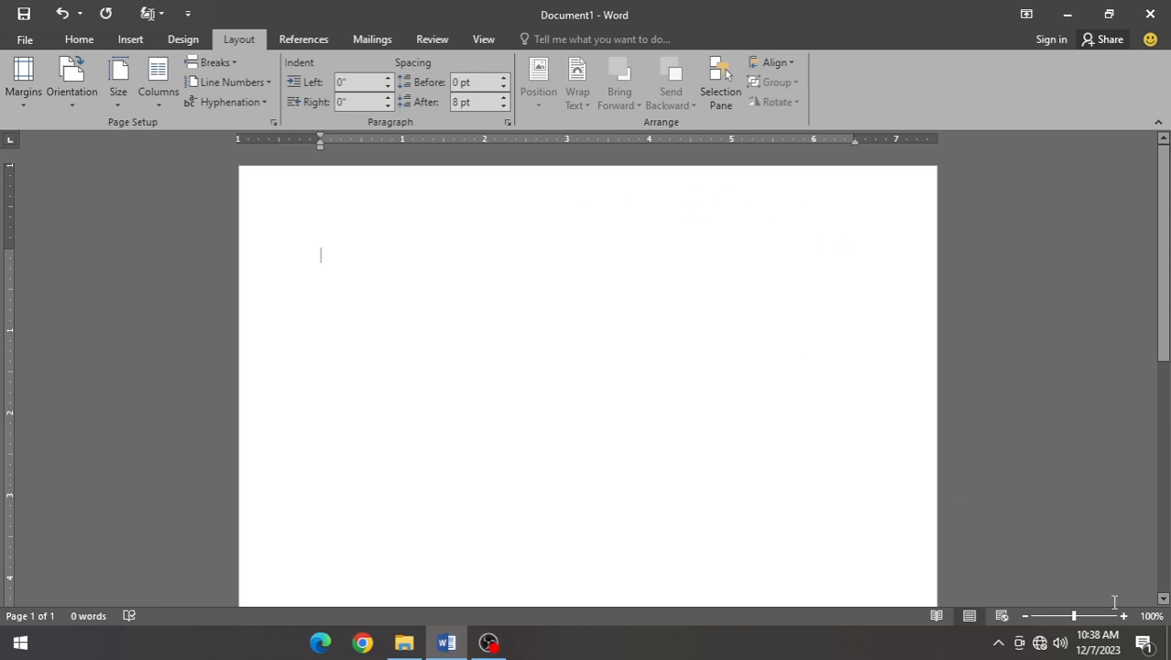
Turn the page to landscape orientation.
{"action": "left_click", "coordinate": [85, 98]}
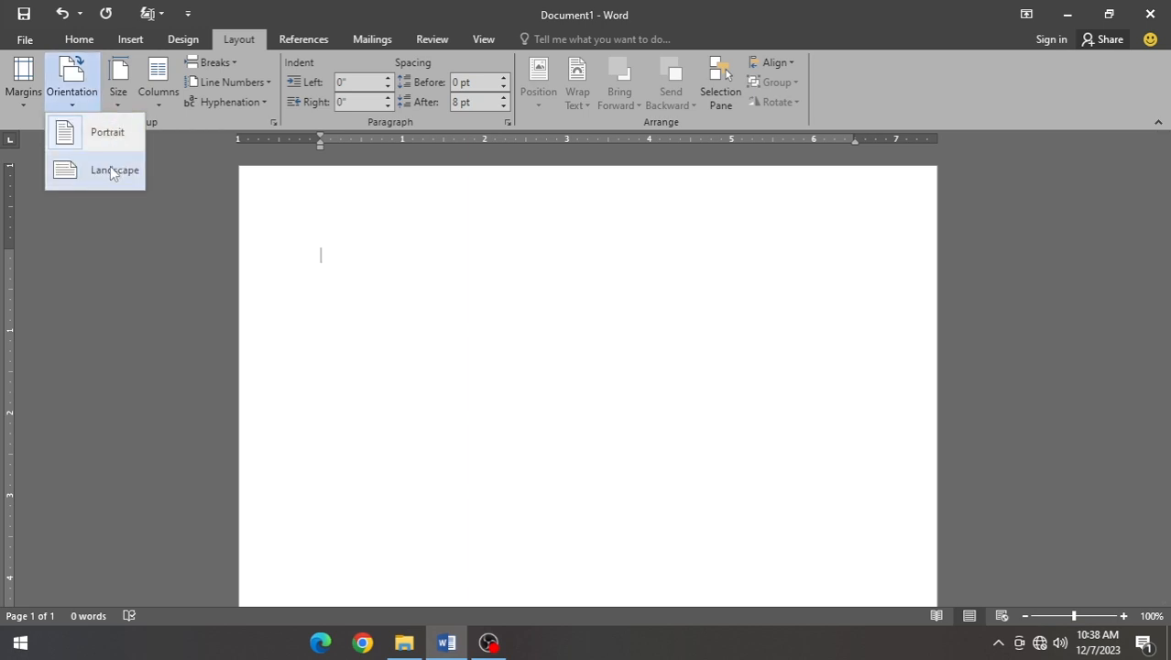
{"action": "left_click", "coordinate": [339, 272]}
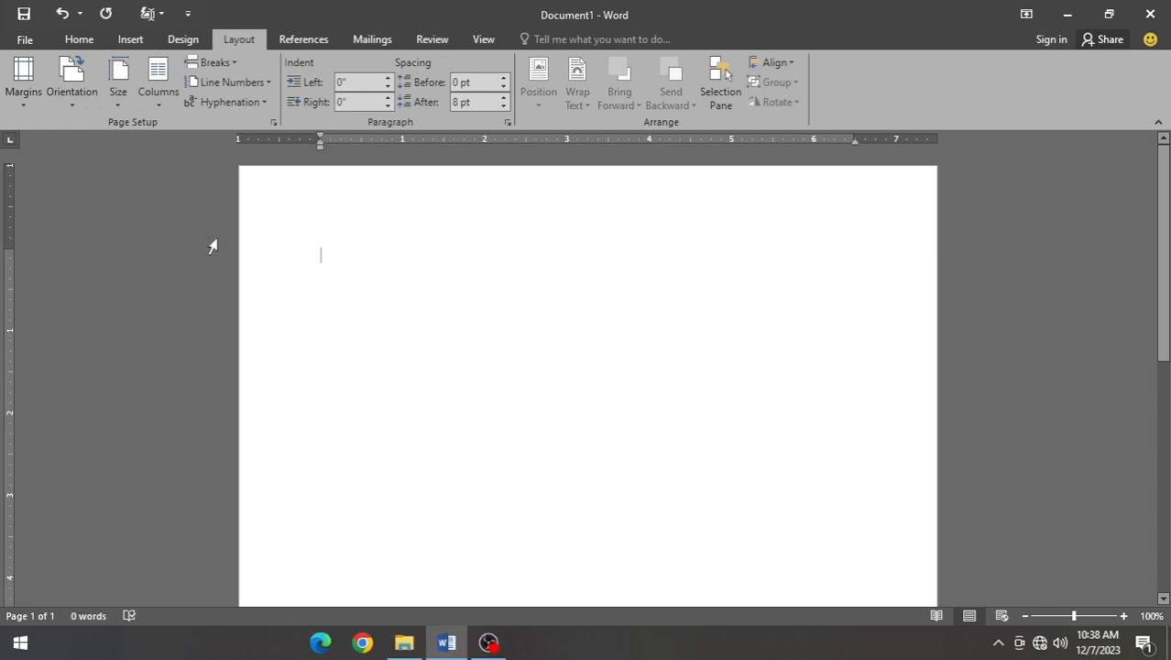
{"action": "left_click", "coordinate": [68, 101]}
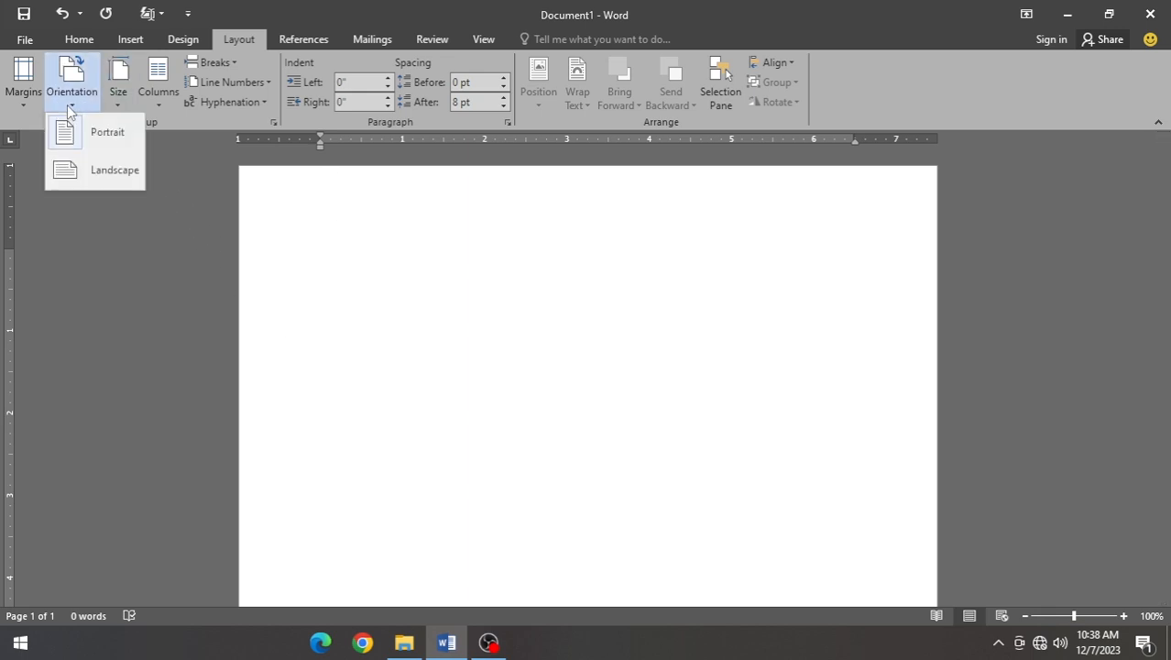
{"action": "left_click", "coordinate": [96, 170]}
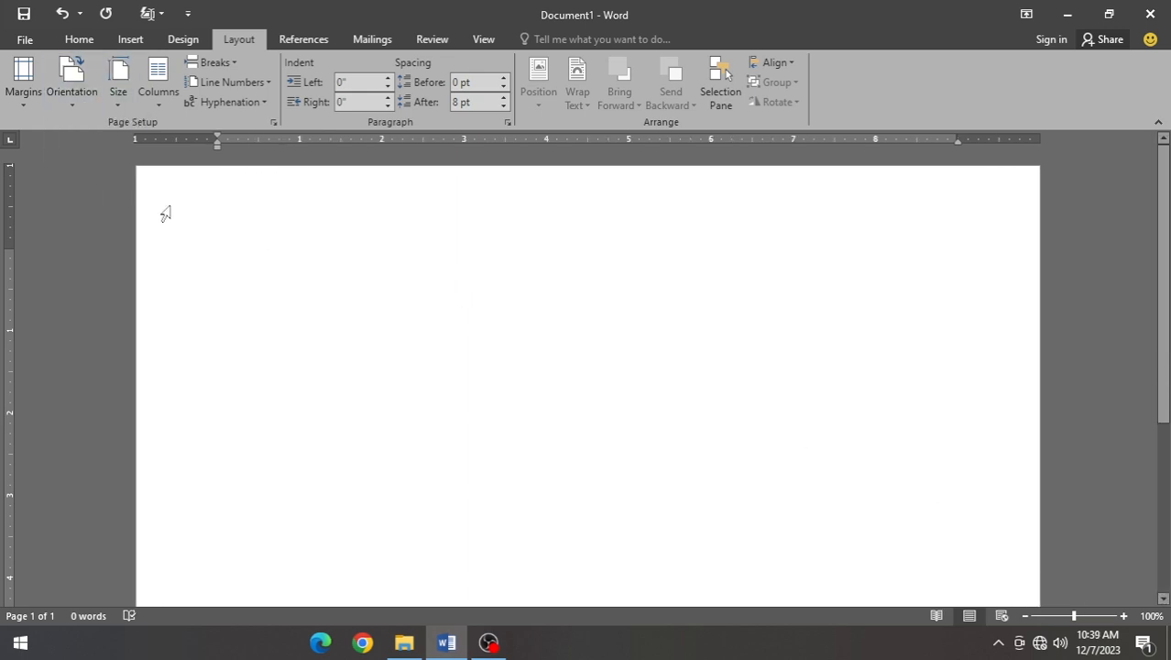
Return the page to portrait and bring up the paper size list.
{"action": "left_click", "coordinate": [72, 87]}
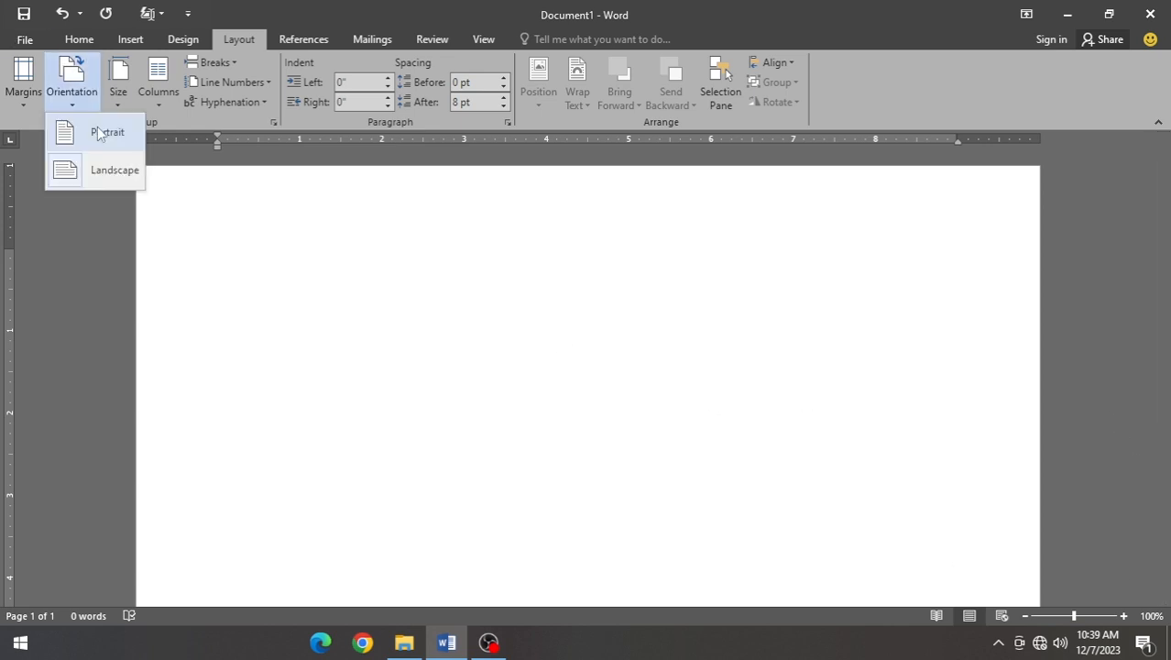
{"action": "left_click", "coordinate": [99, 134]}
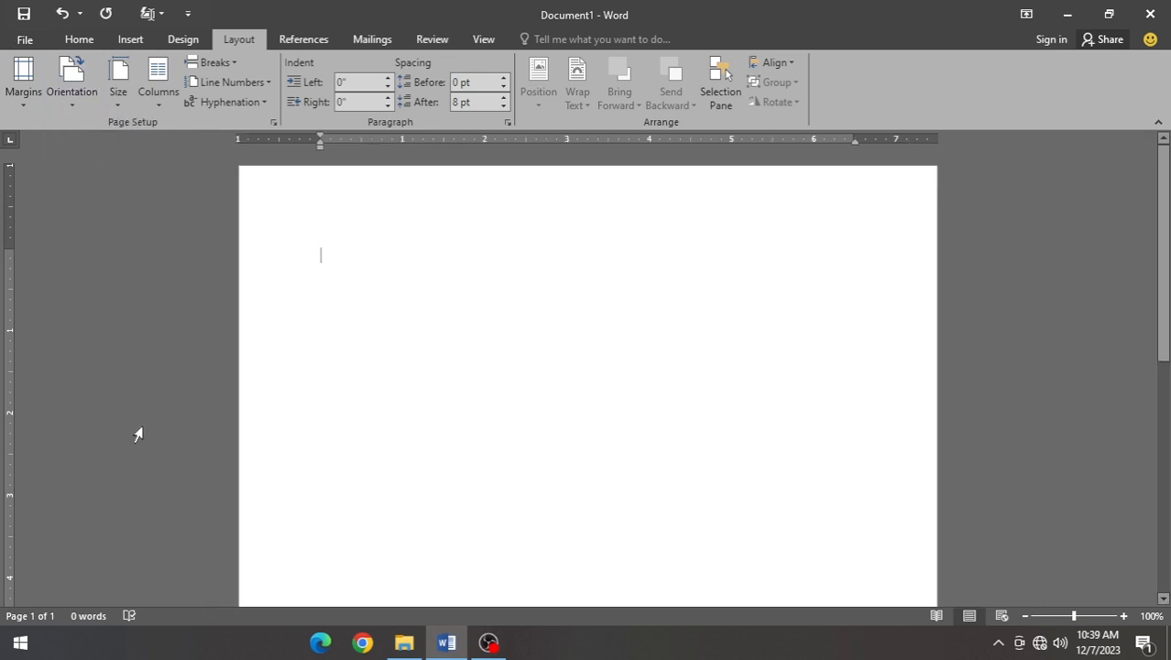
{"action": "left_click", "coordinate": [117, 102]}
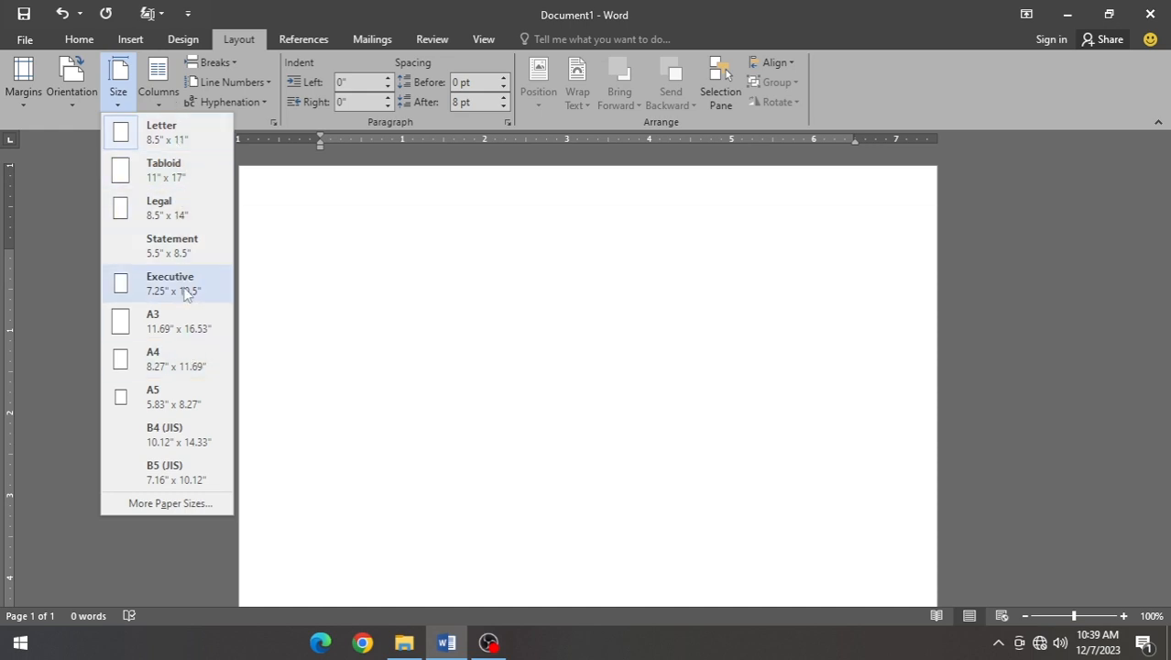
Generate five sample paragraphs with =rand() and select all of them.
{"action": "left_click", "coordinate": [341, 236]}
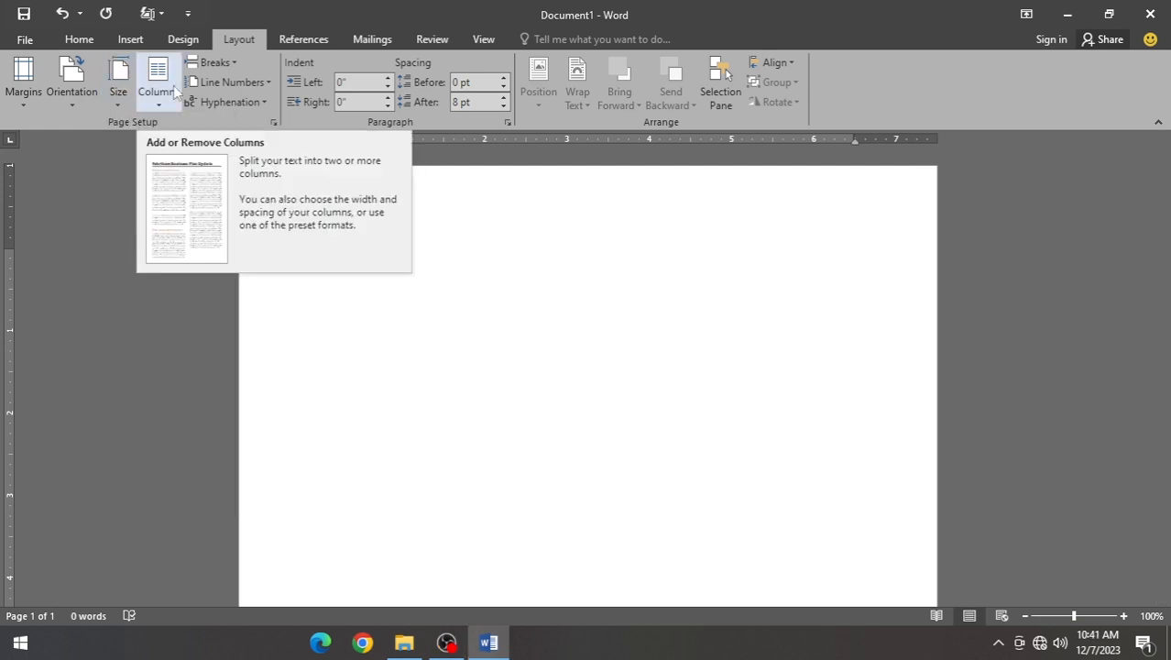
{"action": "mouse_move", "coordinate": [404, 646]}
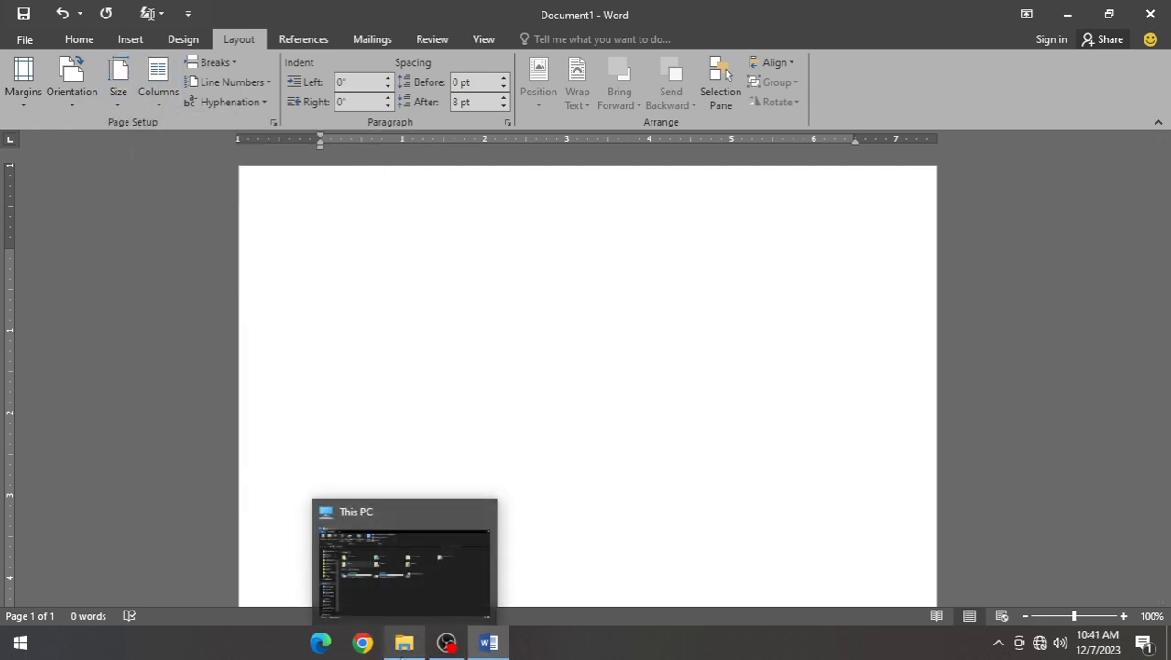
{"action": "type", "text": "=ra"}
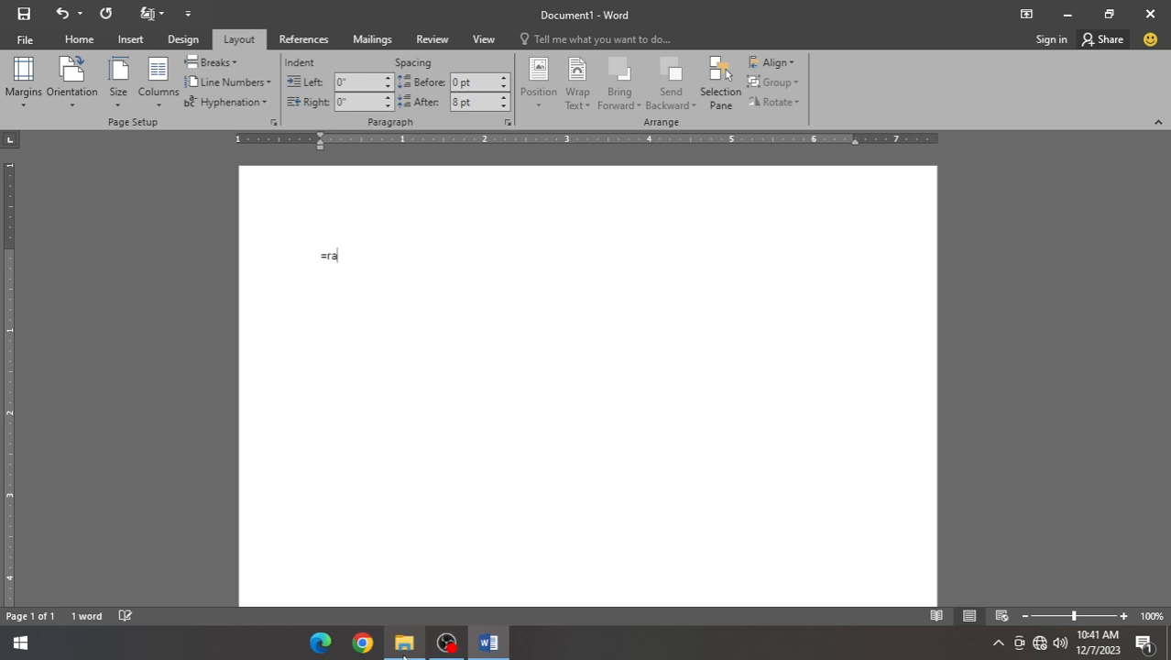
{"action": "type", "text": "nd()"}
{"action": "key", "text": "Return"}
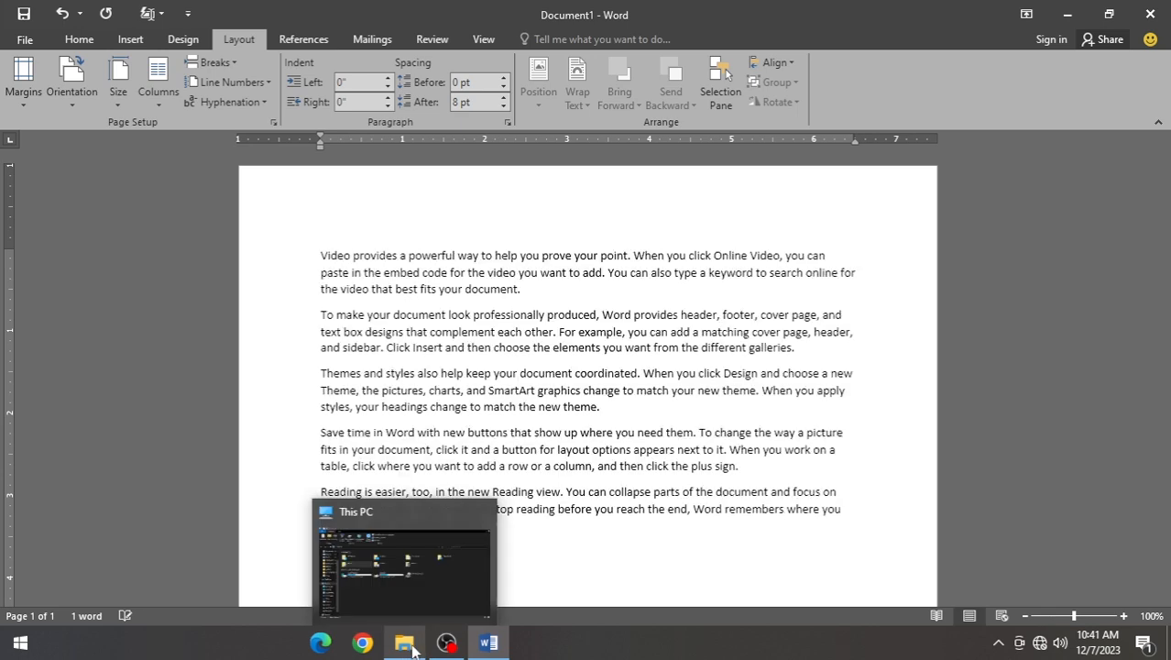
{"action": "left_click_drag", "start_coordinate": [321, 256], "coordinate": [546, 530]}
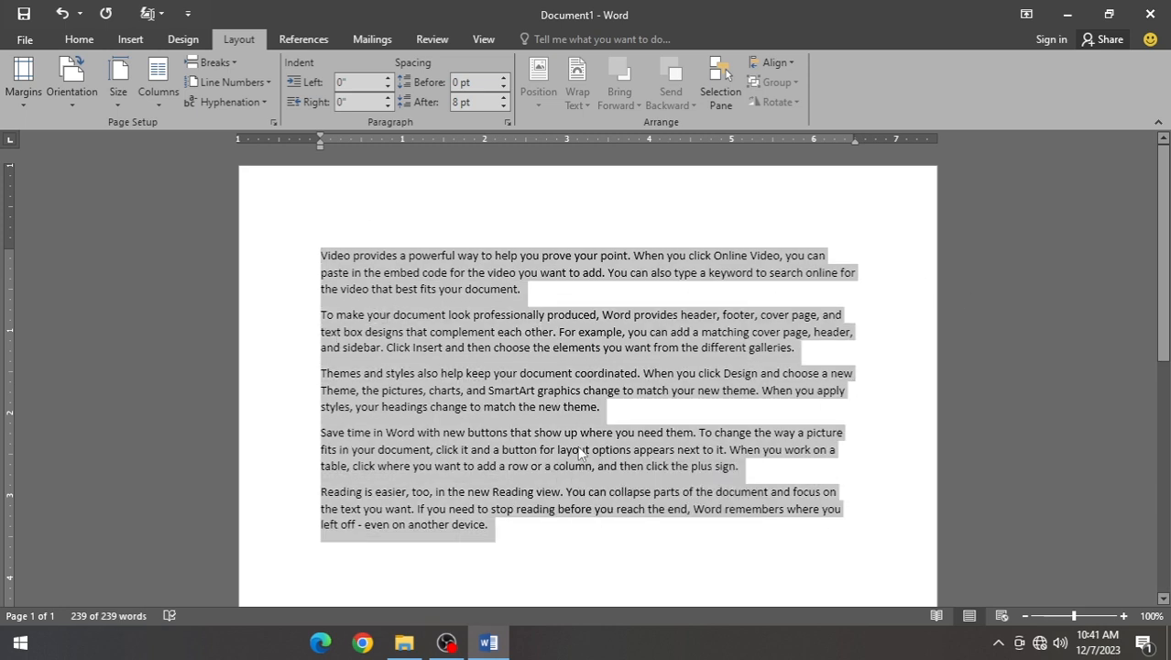
{"action": "left_click", "coordinate": [154, 102]}
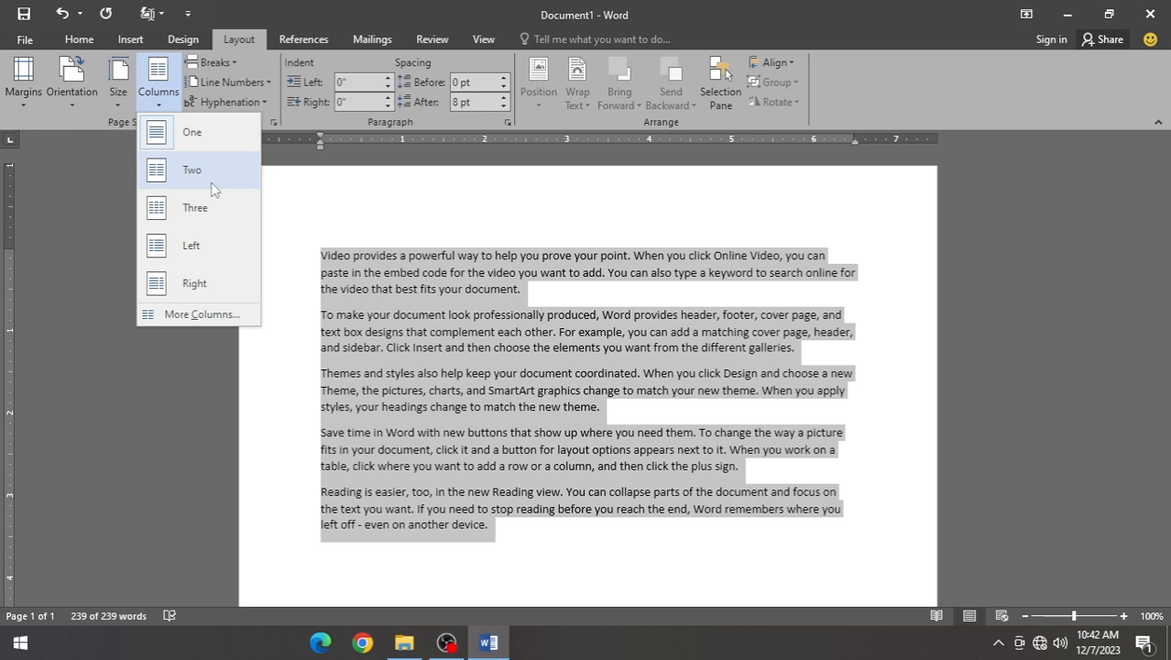
Lay the sample text out in two equal columns and check the result.
{"action": "key", "text": "Escape"}
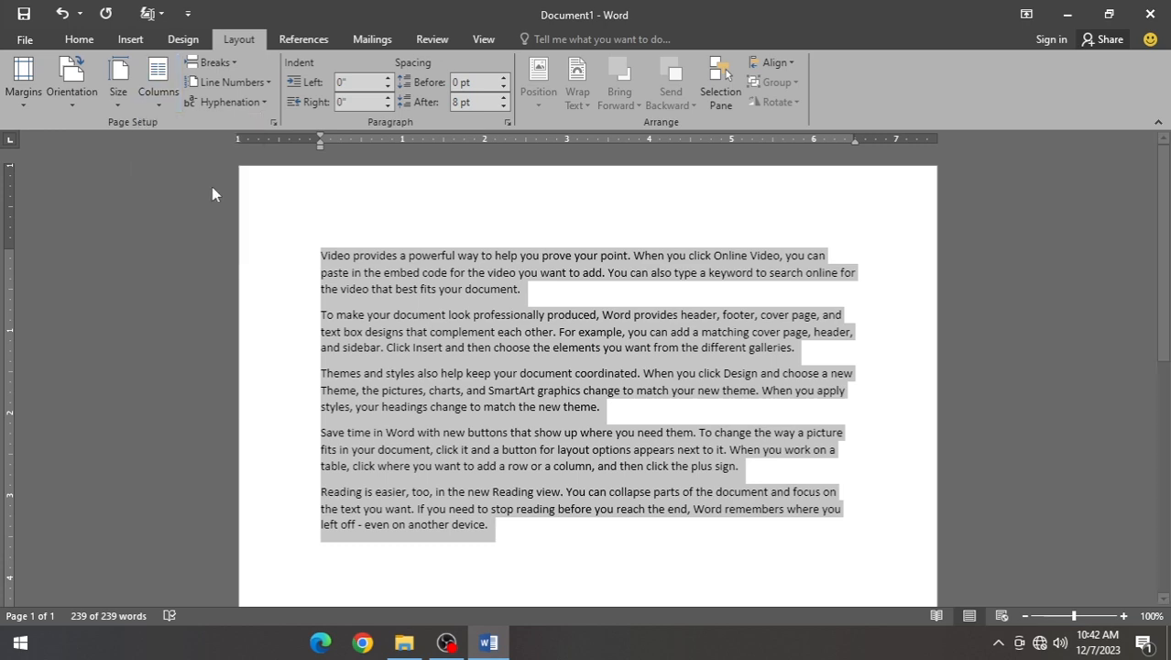
{"action": "left_click", "coordinate": [1031, 617]}
{"action": "left_click", "coordinate": [1031, 617]}
{"action": "left_click", "coordinate": [1031, 617]}
{"action": "left_click", "coordinate": [1031, 617]}
{"action": "left_click", "coordinate": [594, 296]}
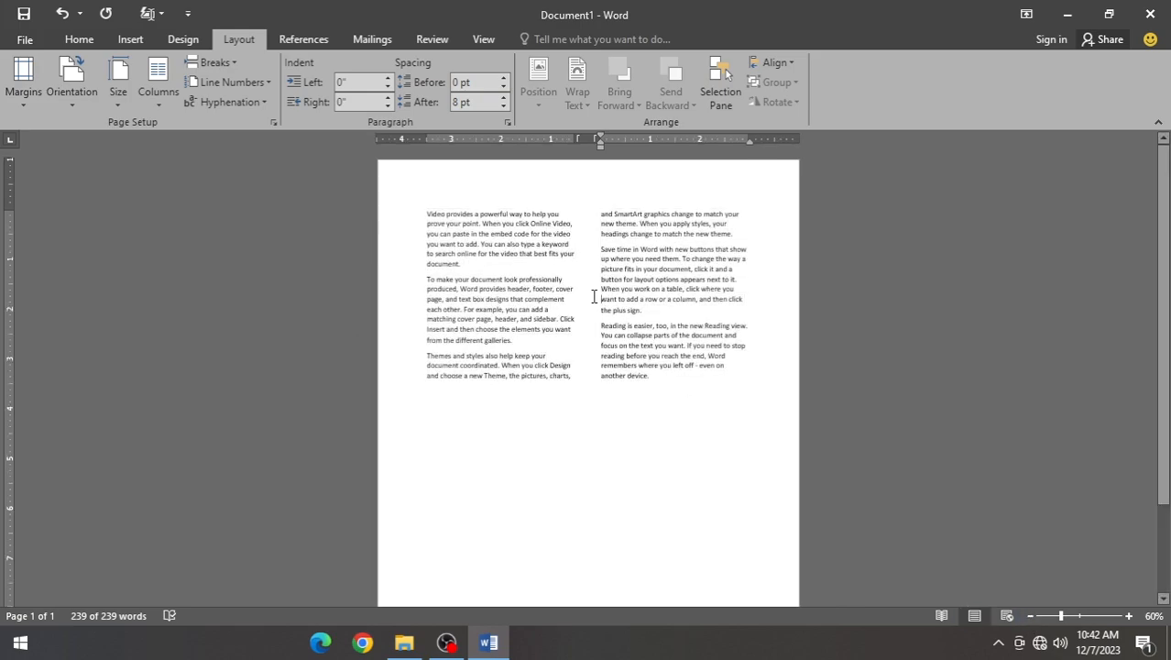
{"action": "left_click", "coordinate": [1115, 616]}
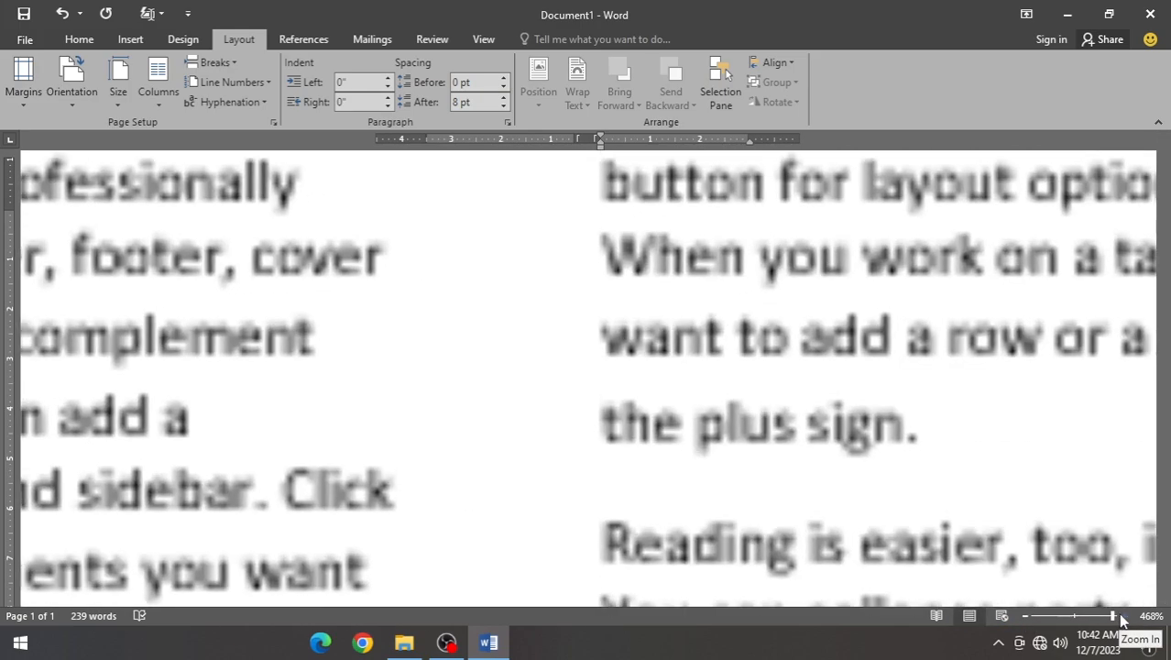
{"action": "left_click", "coordinate": [1078, 615]}
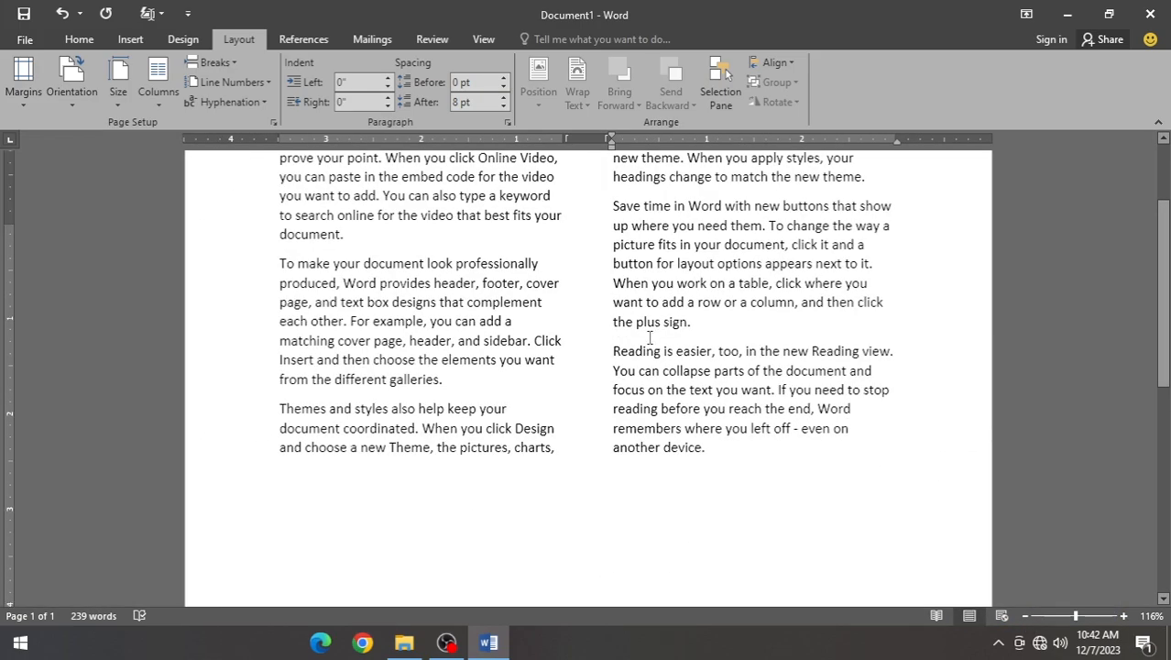
{"action": "scroll", "coordinate": [649, 337], "scroll_direction": "up", "scroll_amount": 3}
{"action": "scroll", "coordinate": [584, 293], "scroll_direction": "down", "scroll_amount": 2}
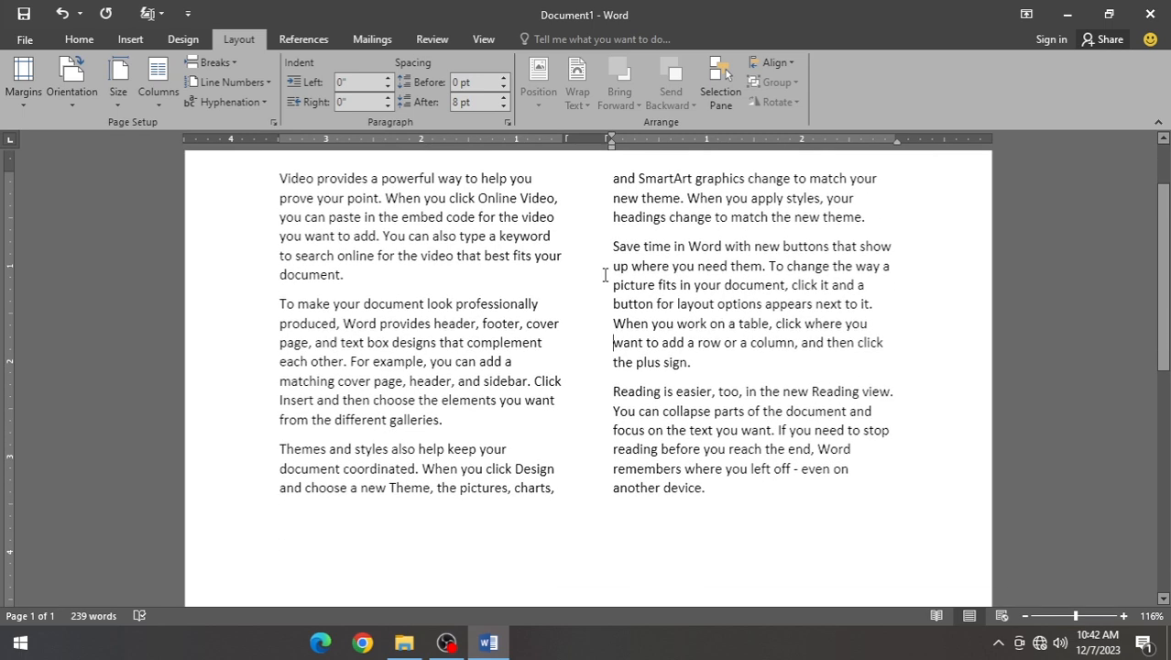
Add a line between the columns in More Columns, then select all the text.
{"action": "left_click", "coordinate": [158, 87]}
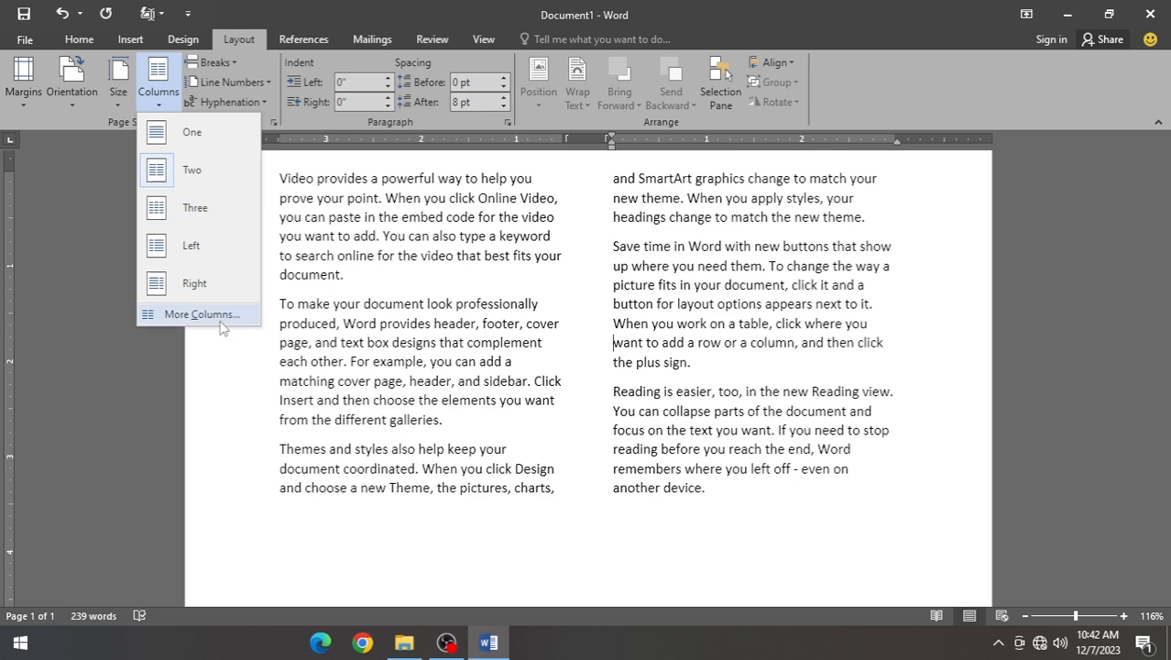
{"action": "left_click", "coordinate": [221, 321]}
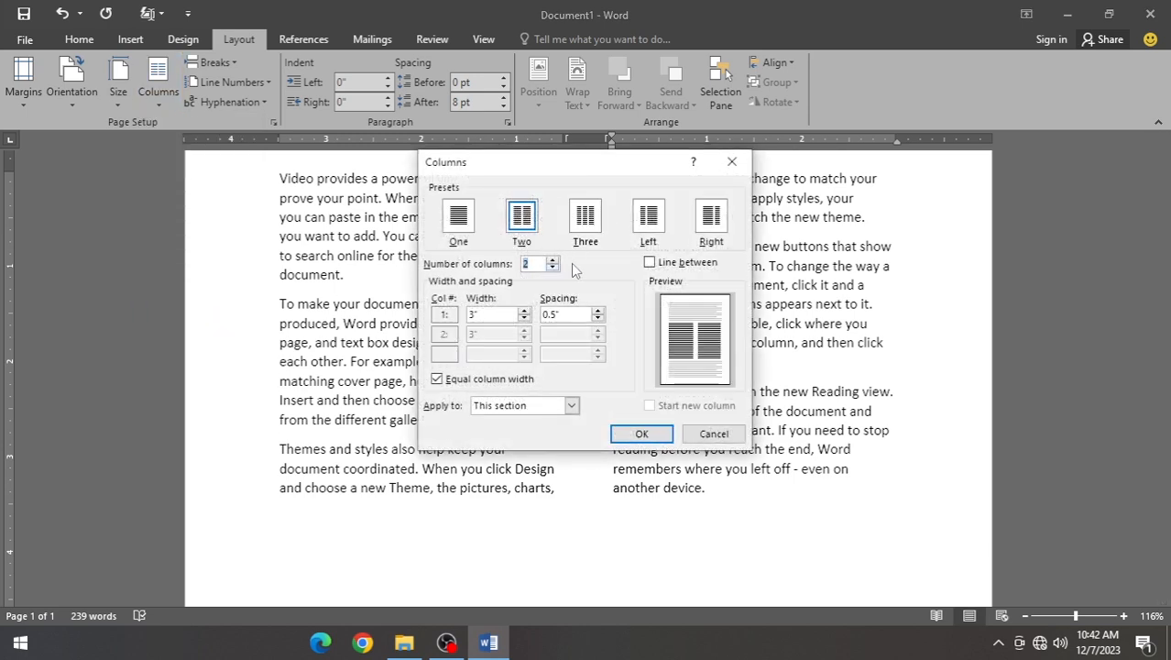
{"action": "left_click", "coordinate": [664, 263]}
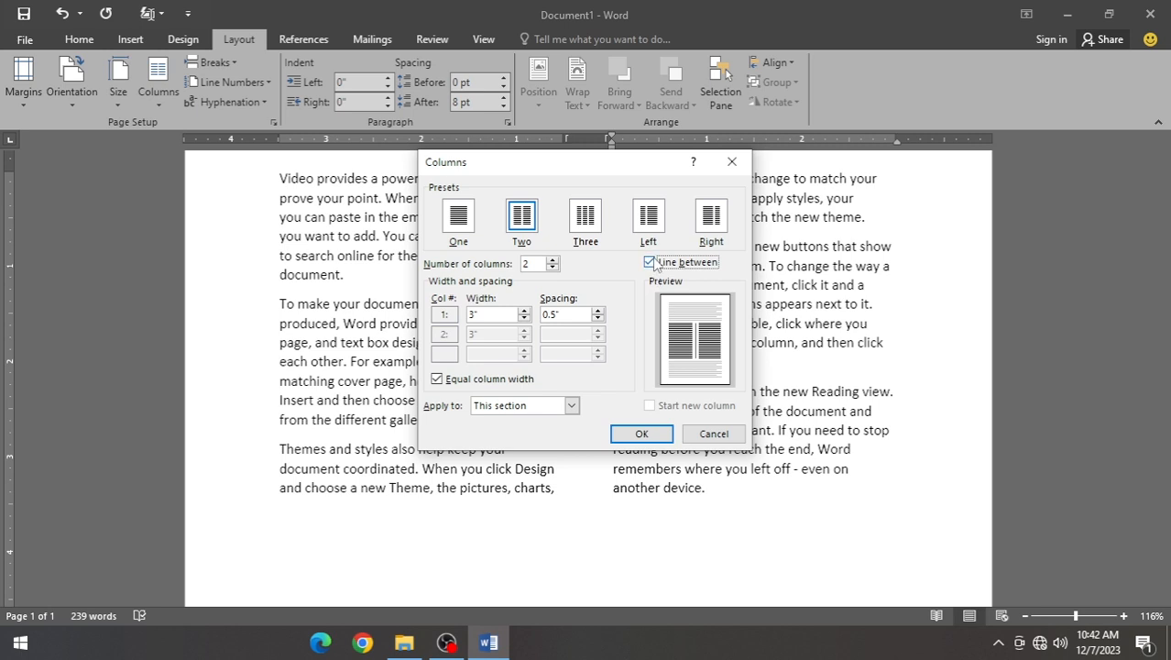
{"action": "left_click", "coordinate": [645, 435]}
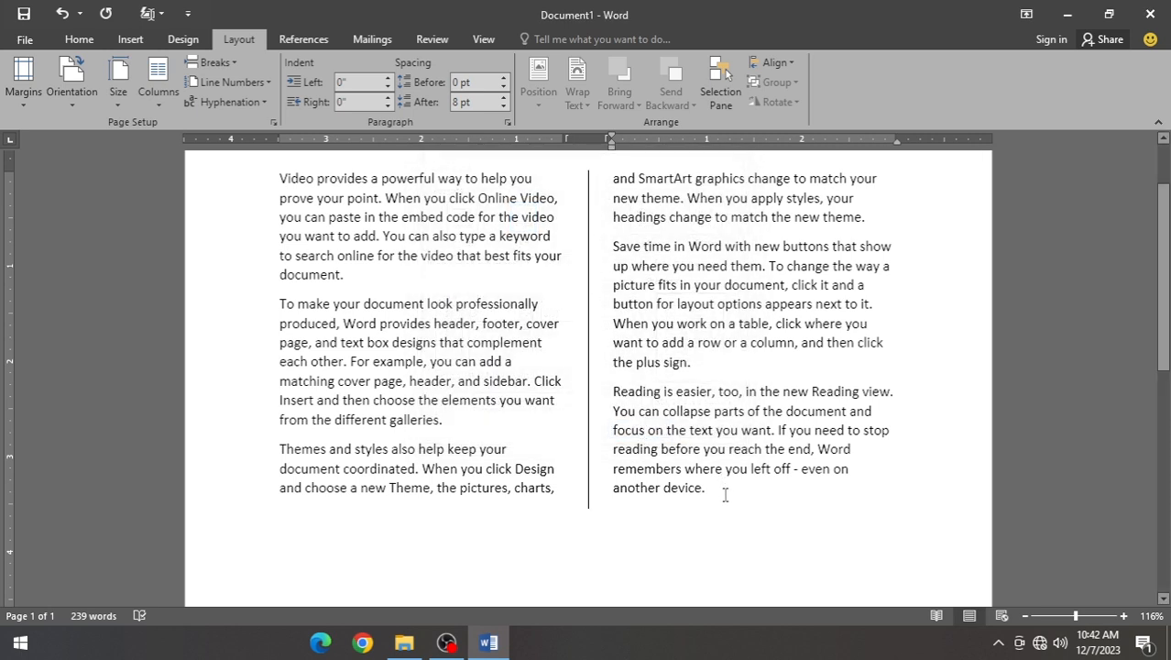
{"action": "left_click_drag", "start_coordinate": [725, 495], "coordinate": [275, 179]}
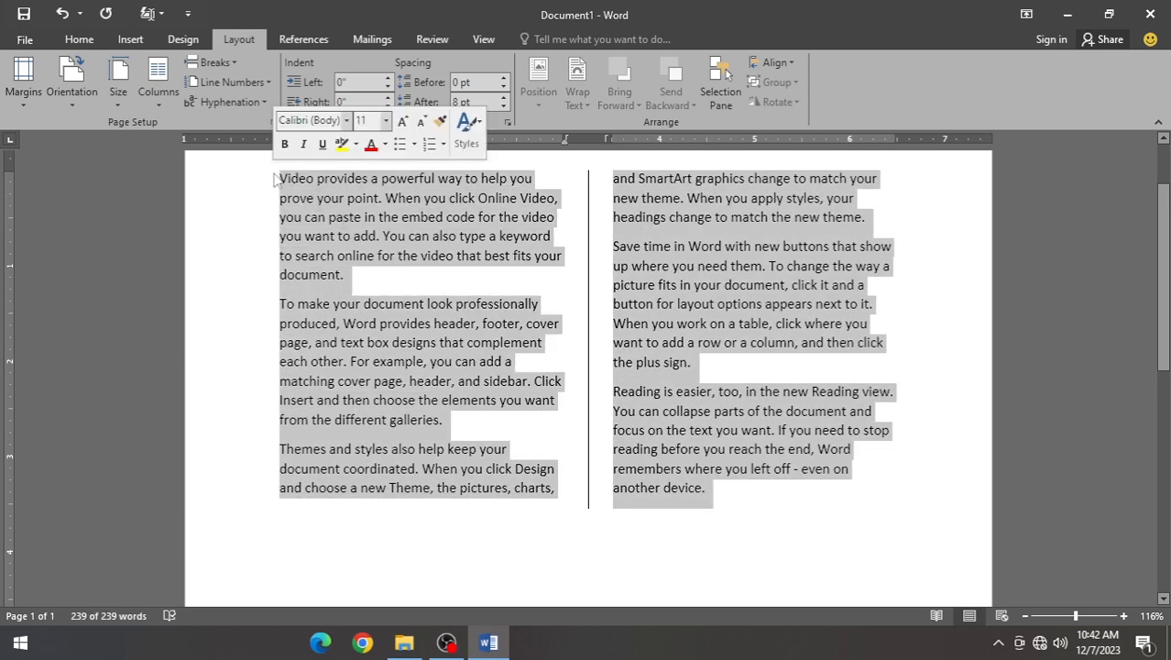
Switch the document text back to a single column.
{"action": "left_click", "coordinate": [170, 92]}
{"action": "left_click", "coordinate": [193, 126]}
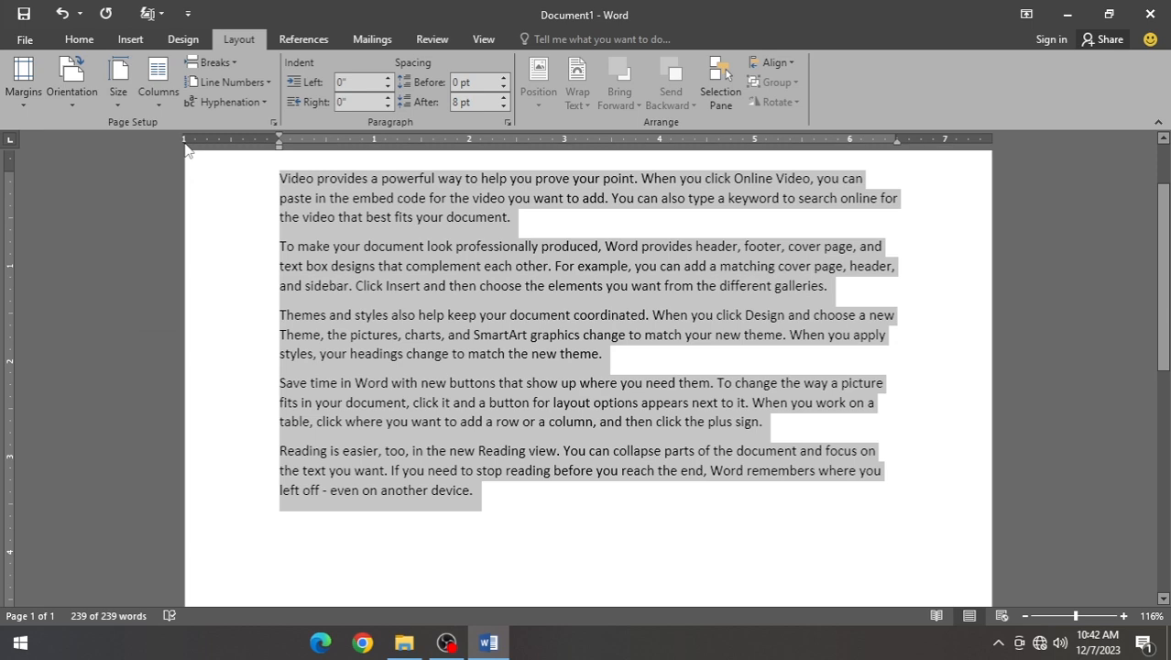
{"action": "left_click", "coordinate": [231, 67]}
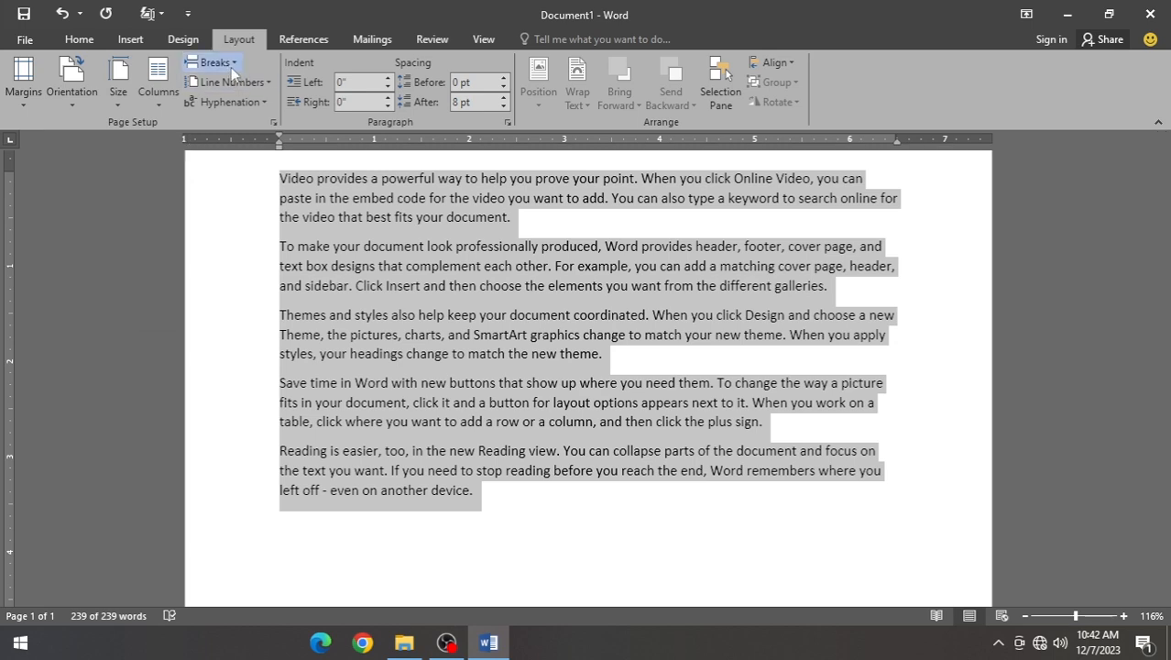
{"action": "left_click", "coordinate": [626, 290]}
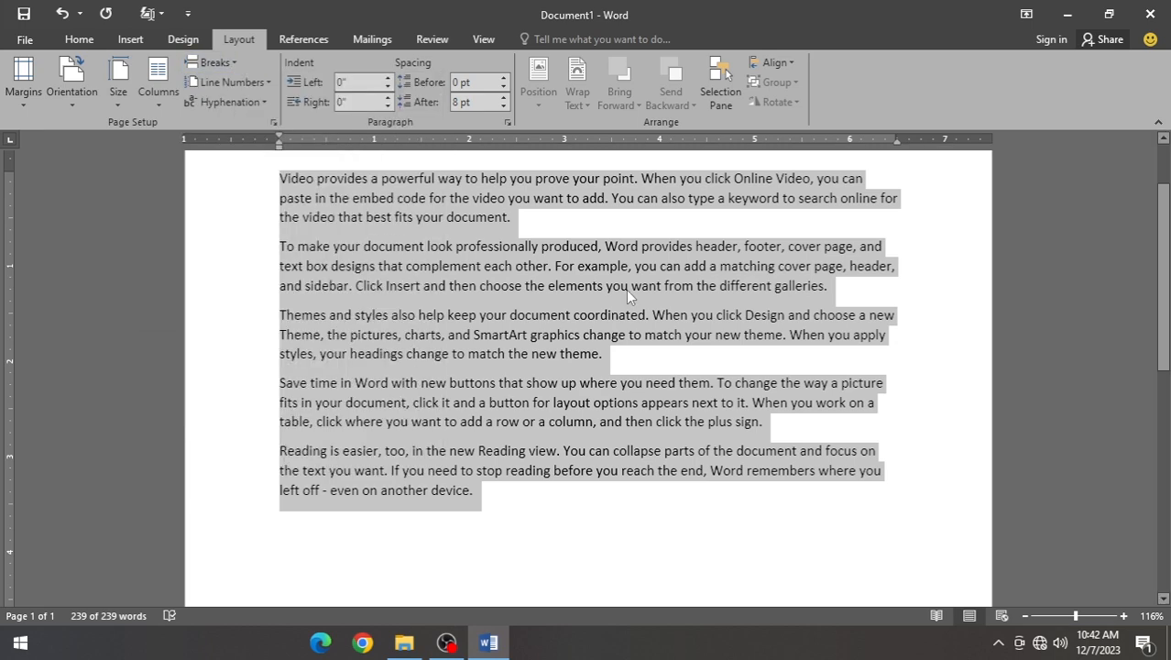
Insert a page break so paragraph 2 starts on a new page.
{"action": "left_click", "coordinate": [305, 266]}
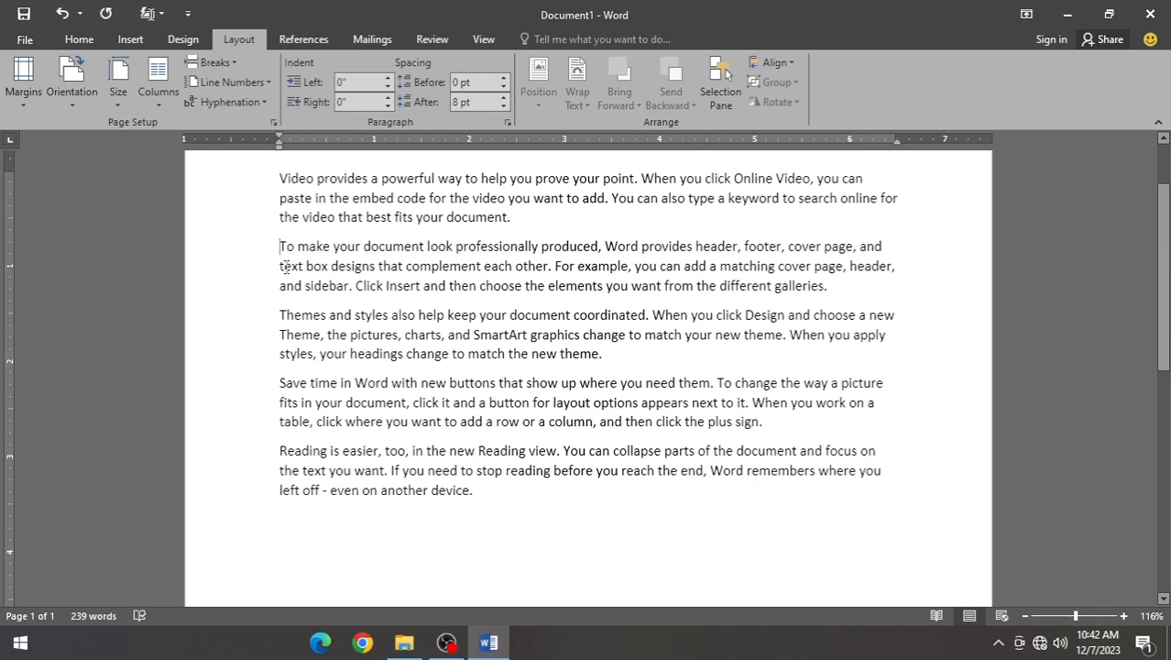
{"action": "left_click", "coordinate": [218, 65]}
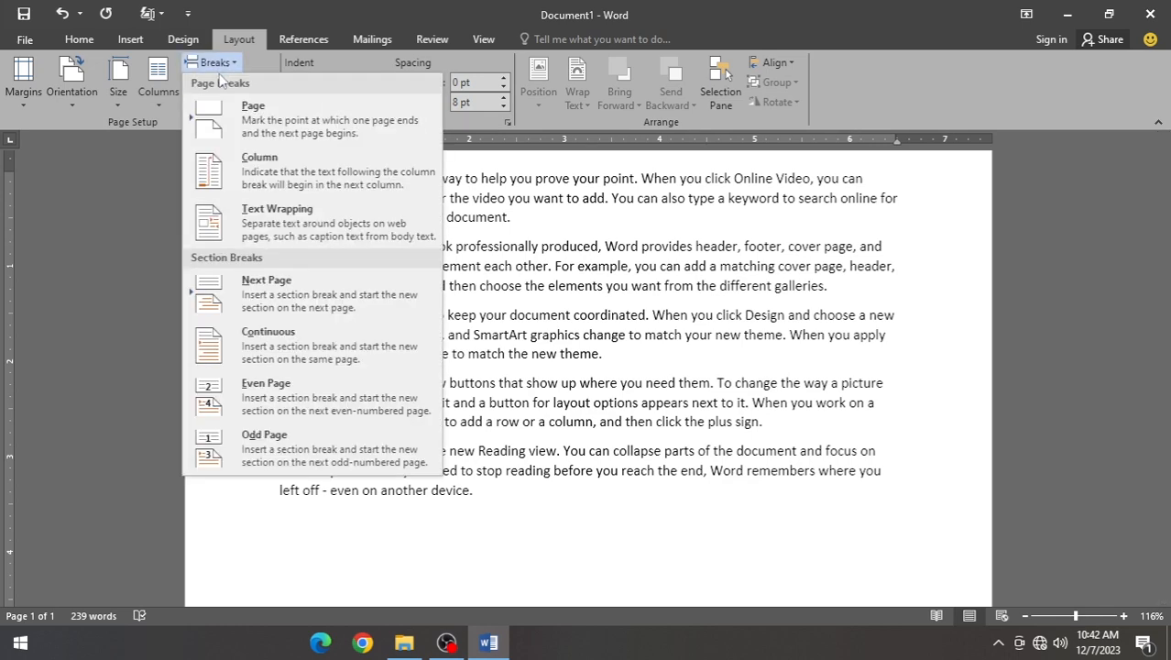
{"action": "left_click", "coordinate": [232, 105]}
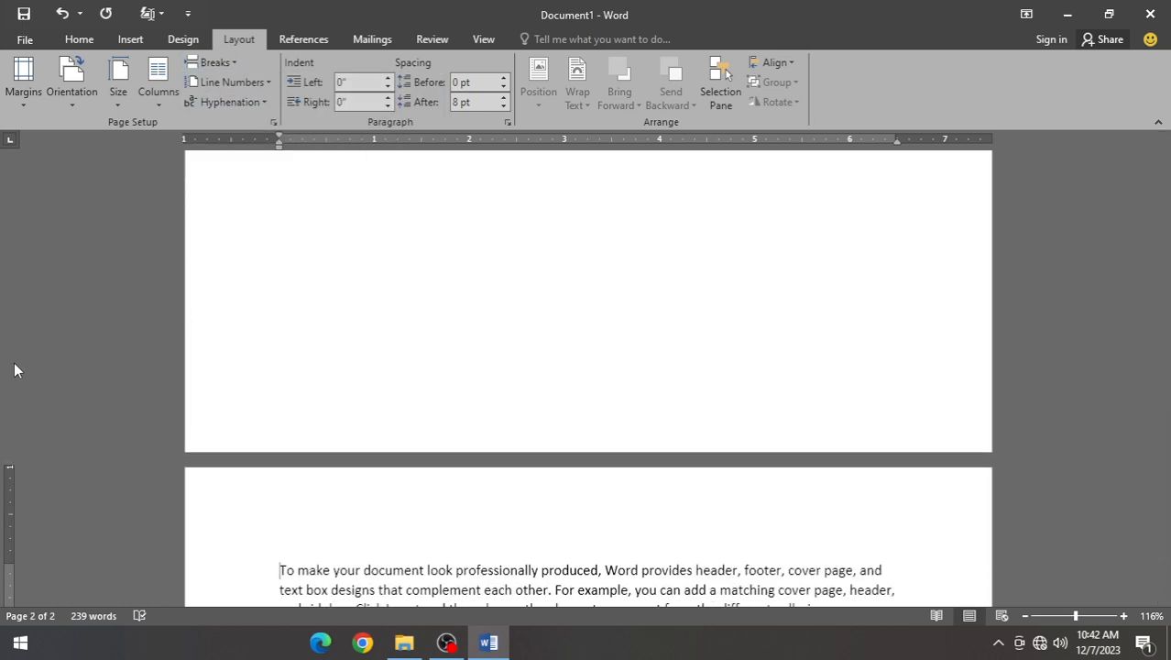
{"action": "scroll", "coordinate": [14, 363], "scroll_direction": "down", "scroll_amount": 5}
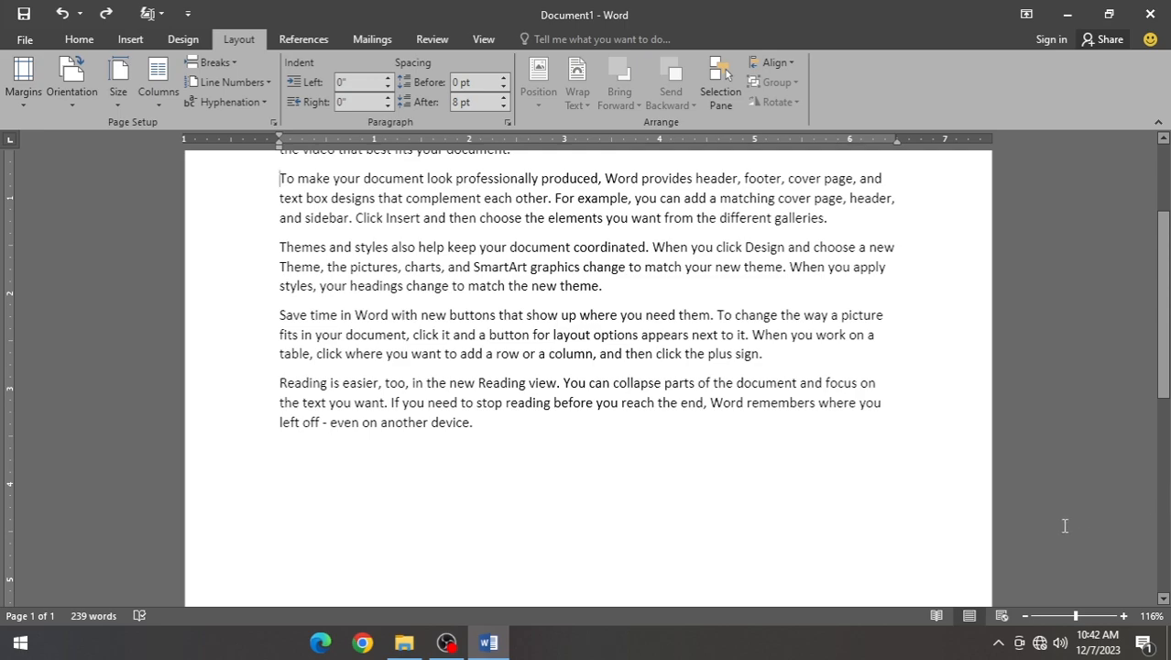
{"action": "left_click", "coordinate": [1026, 615]}
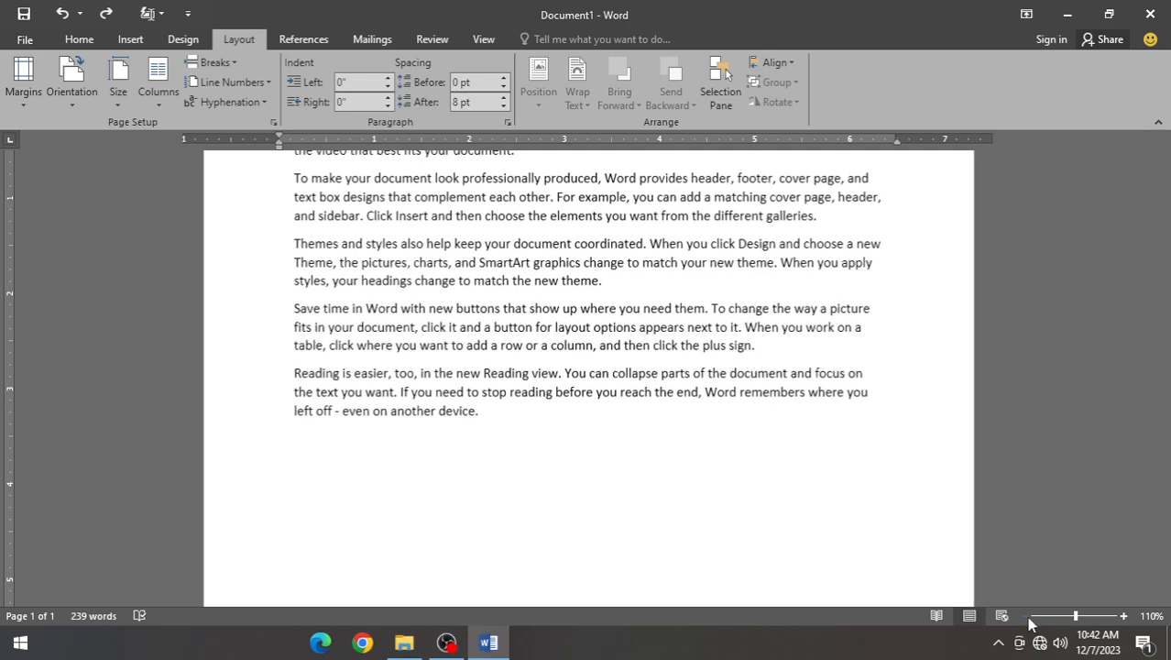
{"action": "left_click", "coordinate": [1026, 616]}
{"action": "left_click", "coordinate": [1026, 616]}
{"action": "left_click", "coordinate": [1026, 616]}
{"action": "left_click", "coordinate": [1025, 616]}
{"action": "left_click", "coordinate": [1025, 616]}
{"action": "left_click", "coordinate": [1026, 616]}
{"action": "left_click", "coordinate": [1026, 616]}
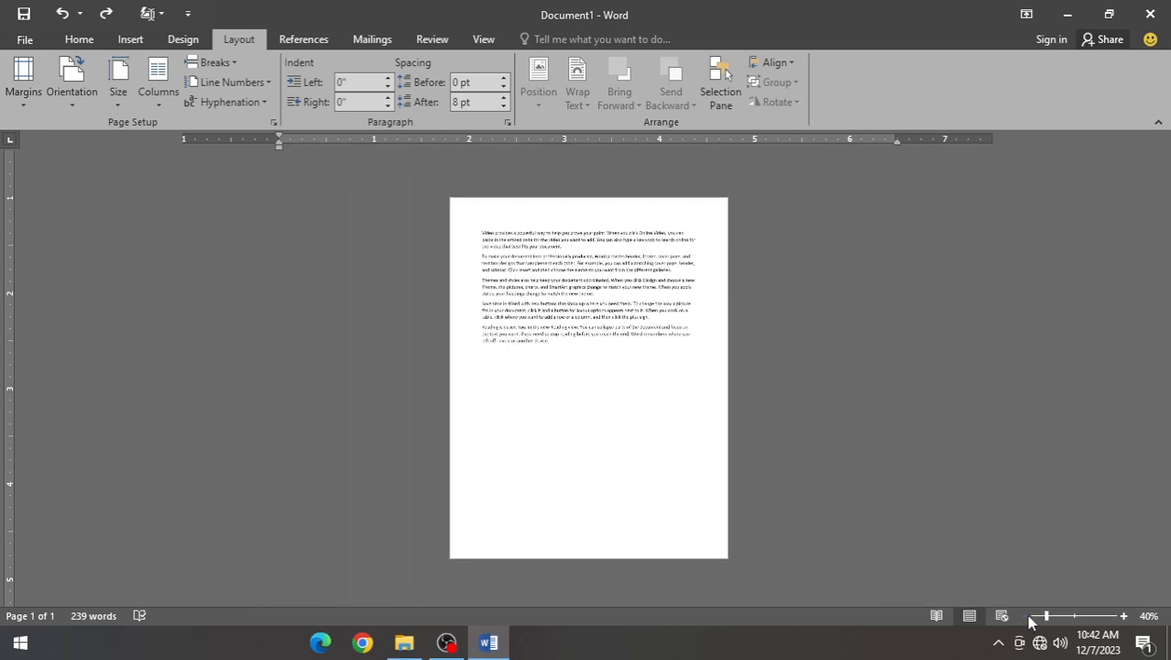
{"action": "left_click", "coordinate": [1124, 616]}
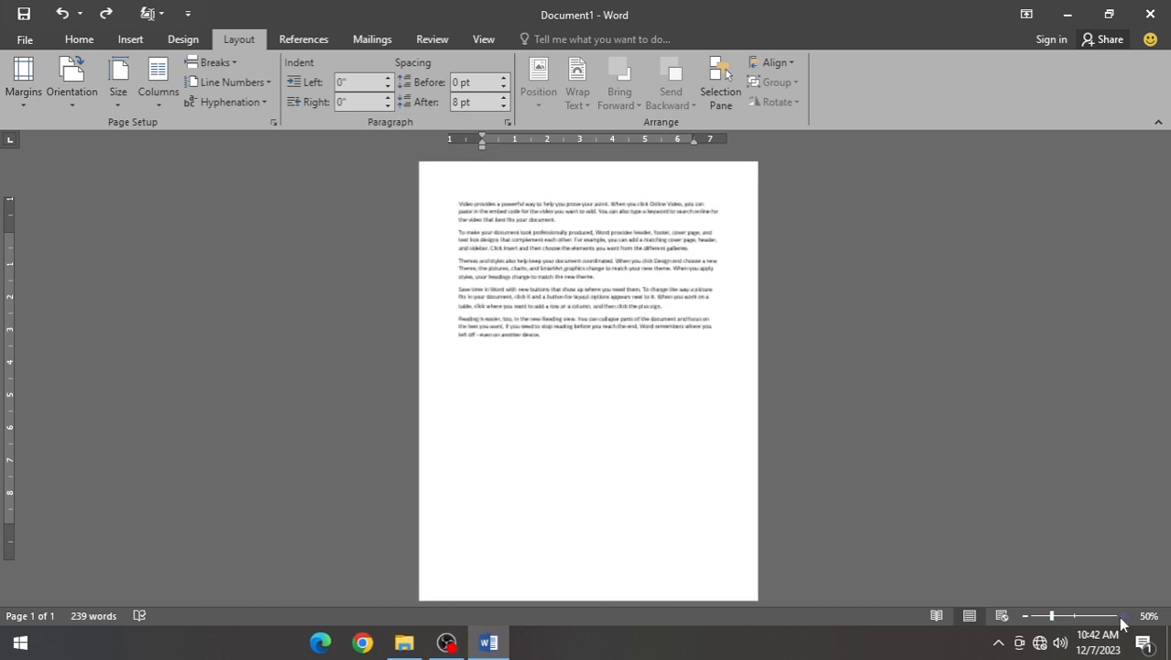
{"action": "left_click", "coordinate": [1124, 615]}
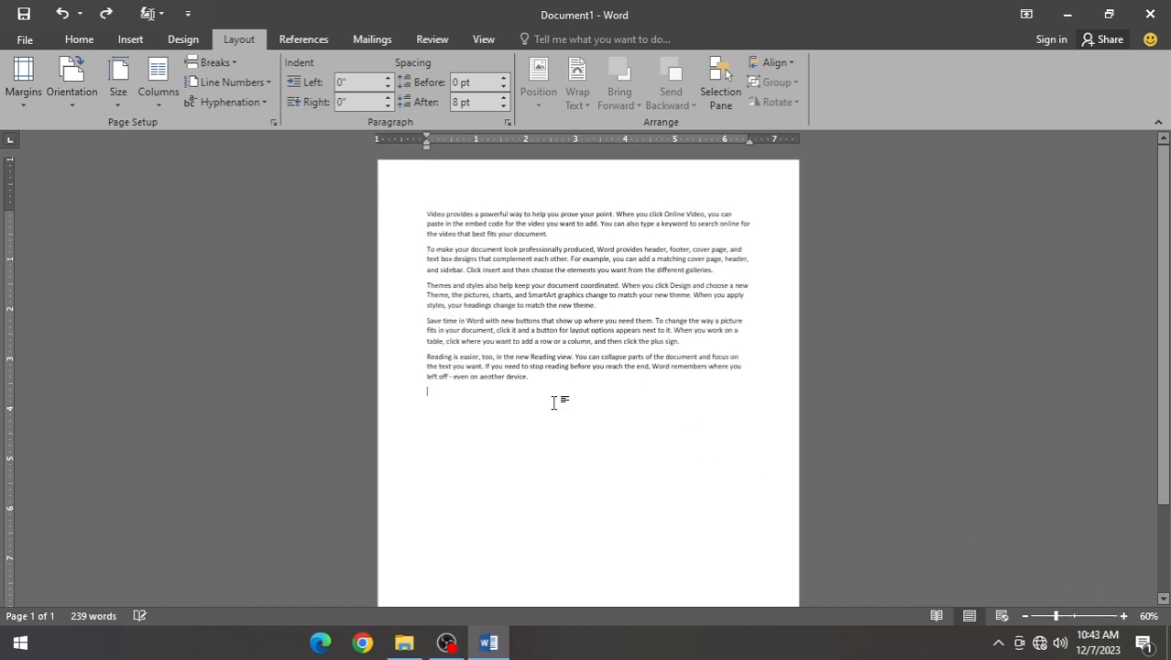
{"action": "scroll", "coordinate": [554, 403], "scroll_direction": "down", "scroll_amount": 3}
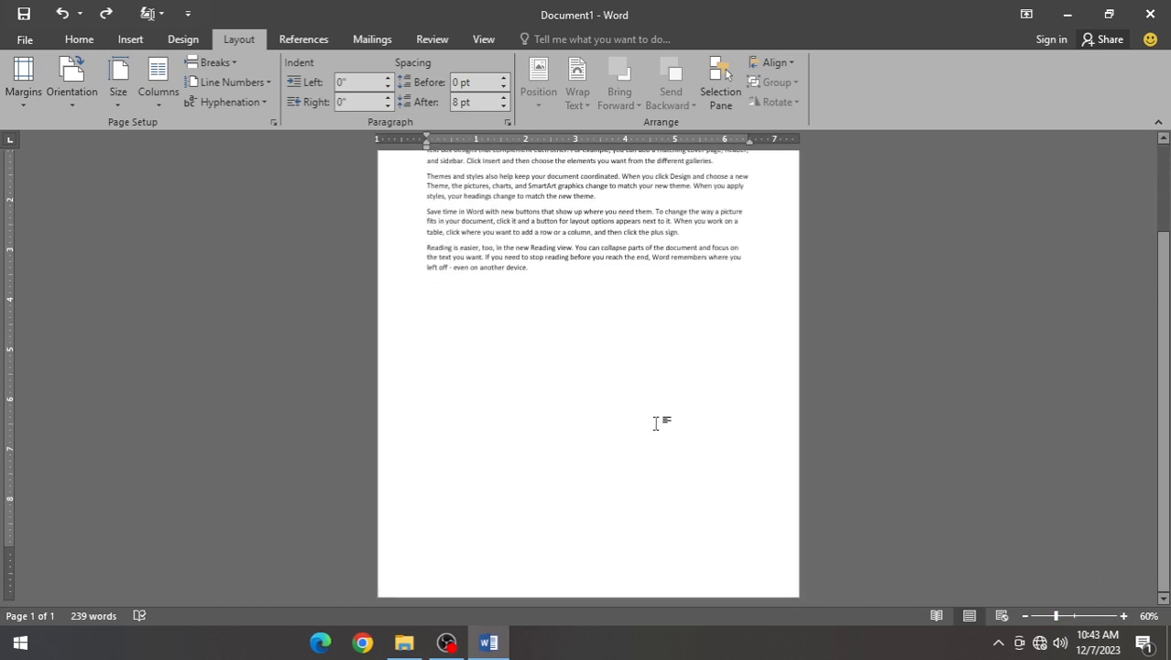
Add a blank page with Ctrl+Enter, make it landscape, then delete it.
{"action": "key", "text": "ctrl+Return"}
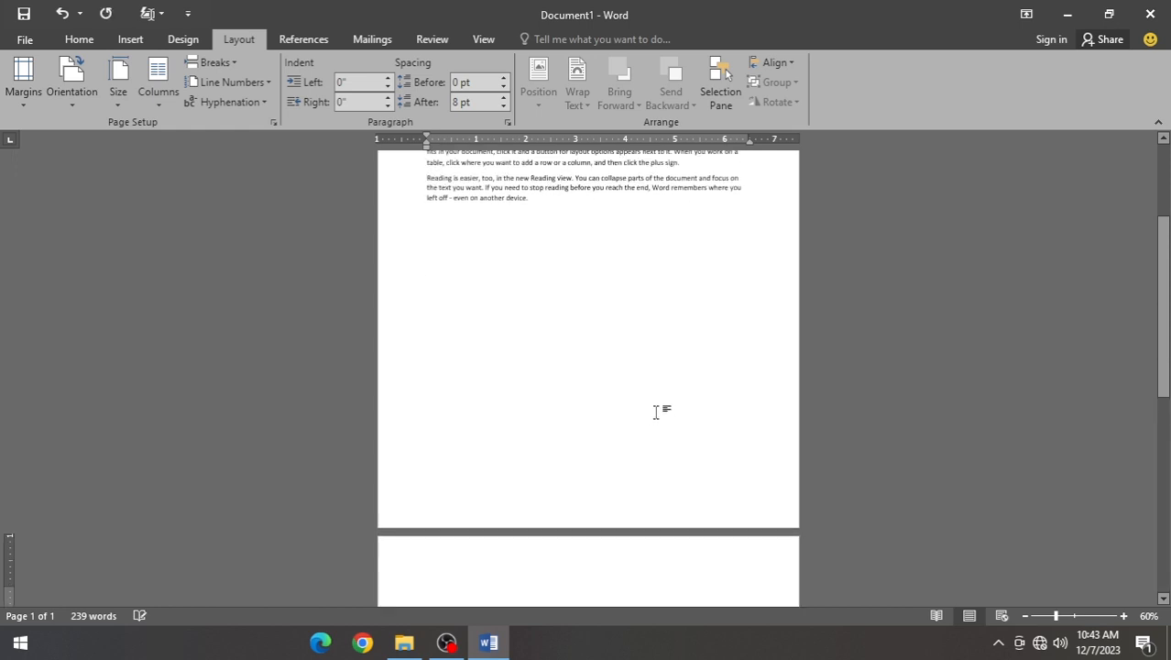
{"action": "scroll", "coordinate": [736, 496], "scroll_direction": "down", "scroll_amount": 2}
{"action": "scroll", "coordinate": [450, 418], "scroll_direction": "down", "scroll_amount": 3}
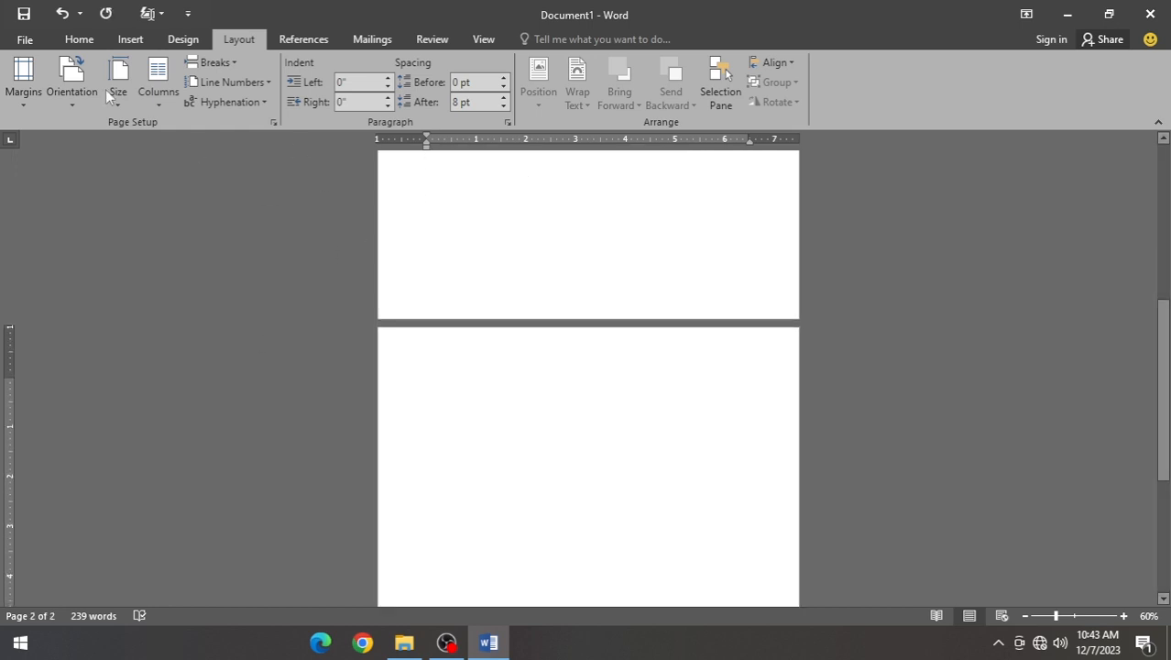
{"action": "left_click", "coordinate": [72, 83]}
{"action": "left_click", "coordinate": [106, 171]}
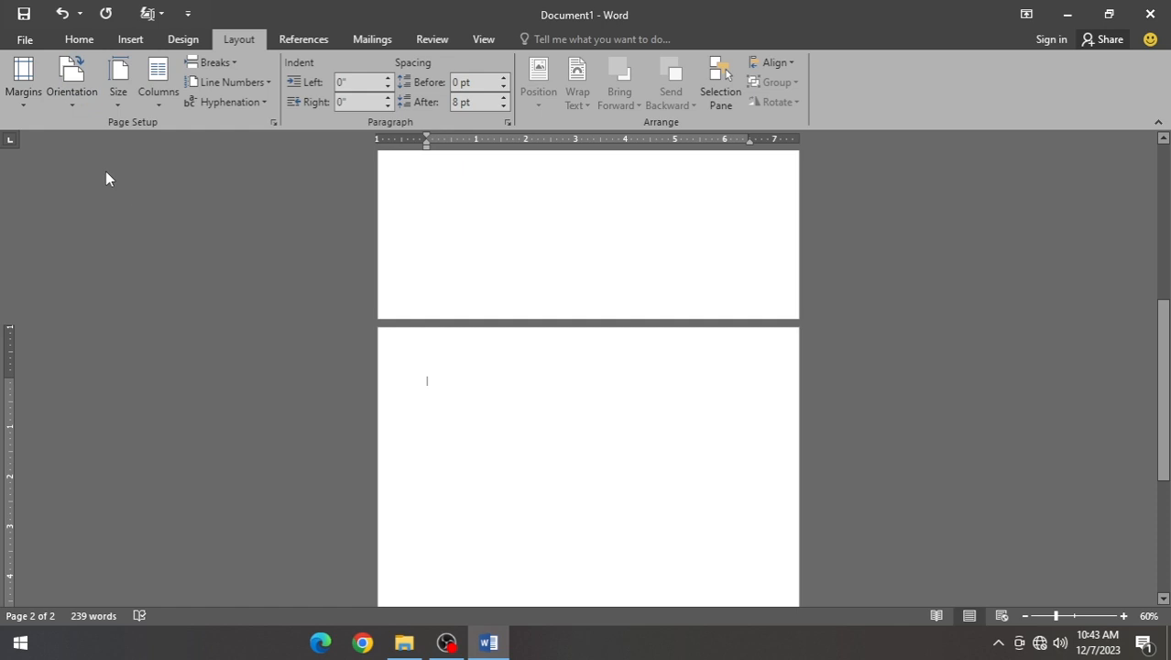
{"action": "scroll", "coordinate": [617, 420], "scroll_direction": "up", "scroll_amount": 3}
{"action": "scroll", "coordinate": [617, 420], "scroll_direction": "up", "scroll_amount": 3}
{"action": "scroll", "coordinate": [615, 418], "scroll_direction": "down", "scroll_amount": 6}
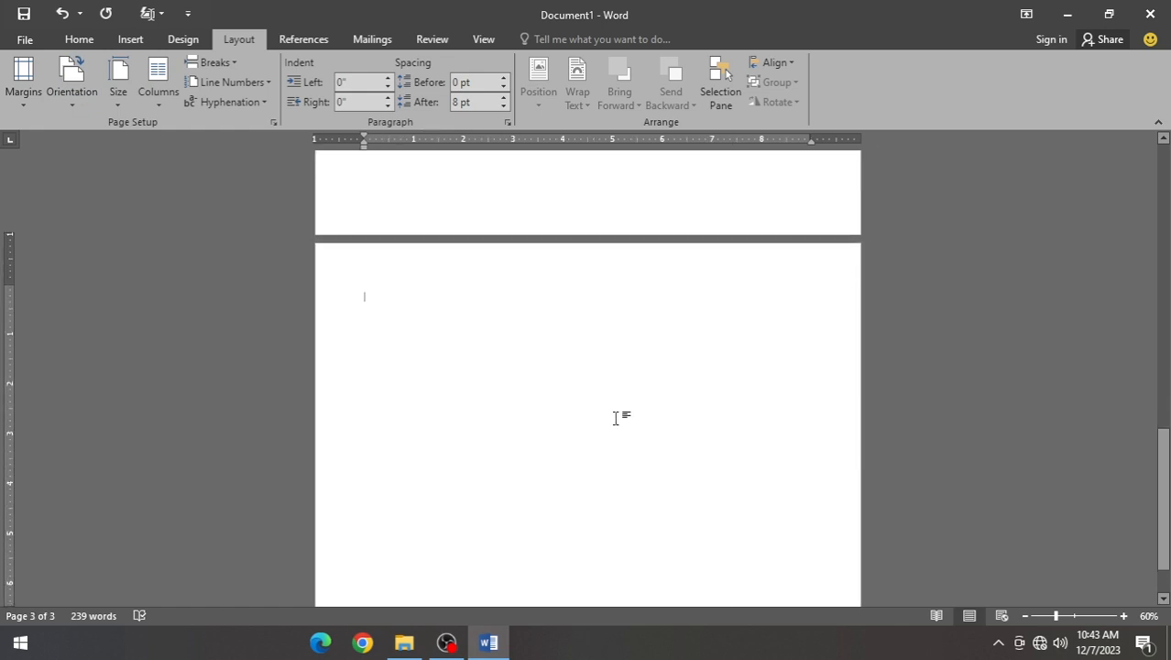
{"action": "scroll", "coordinate": [518, 361], "scroll_direction": "up", "scroll_amount": 10}
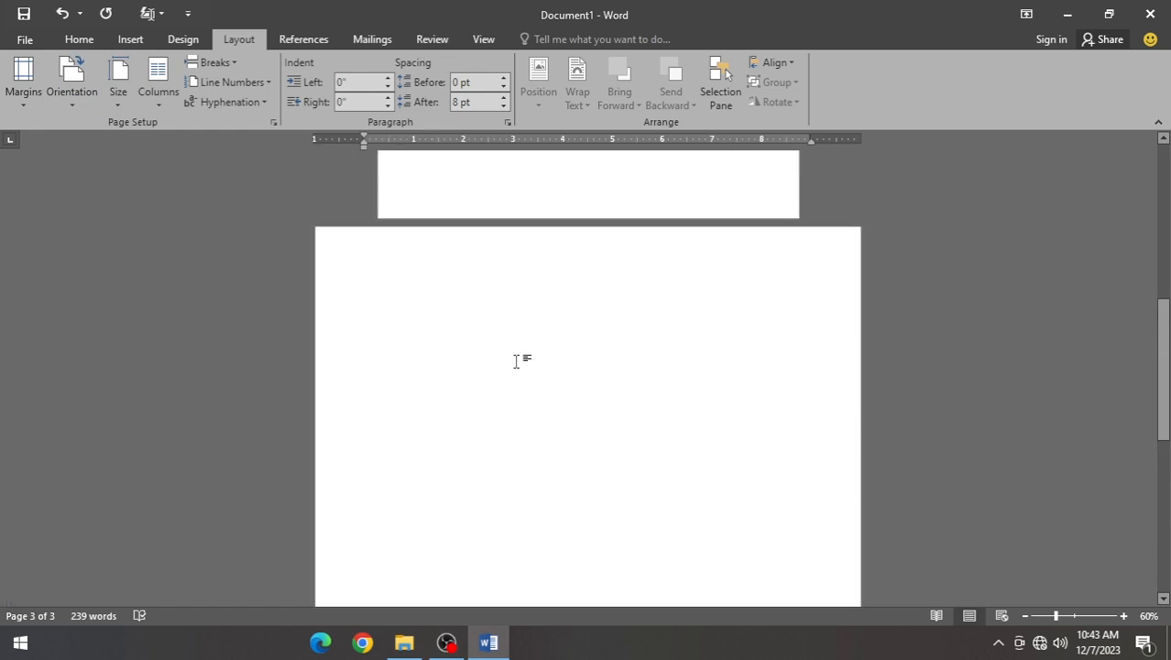
{"action": "scroll", "coordinate": [515, 360], "scroll_direction": "down", "scroll_amount": 10}
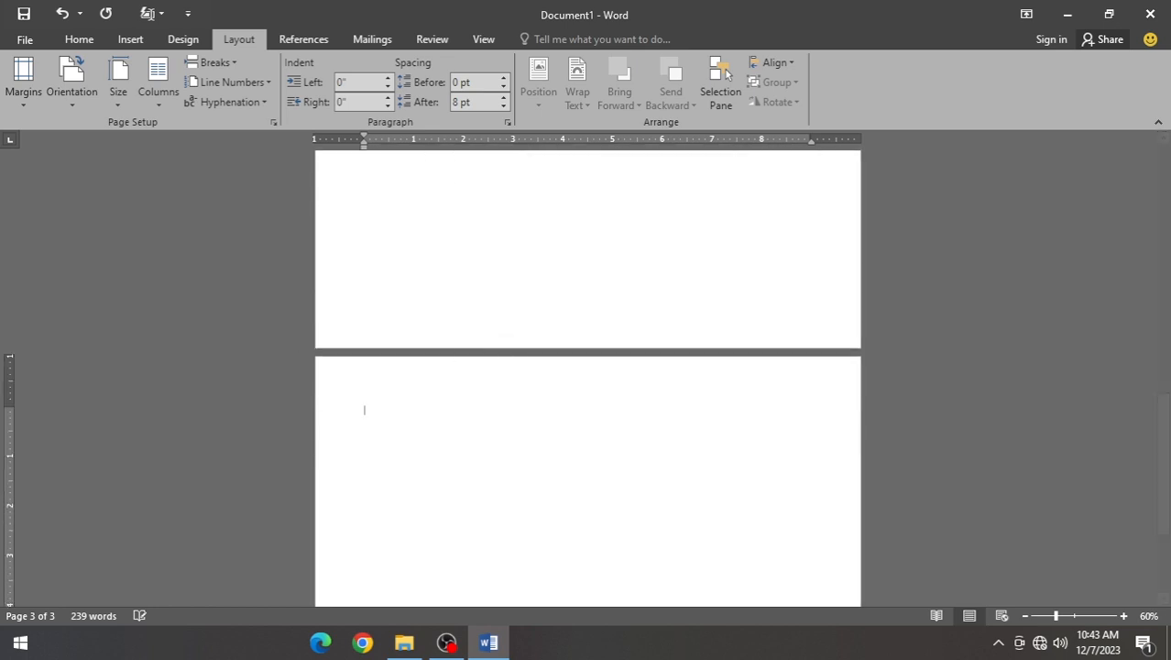
{"action": "key", "text": "BackSpace"}
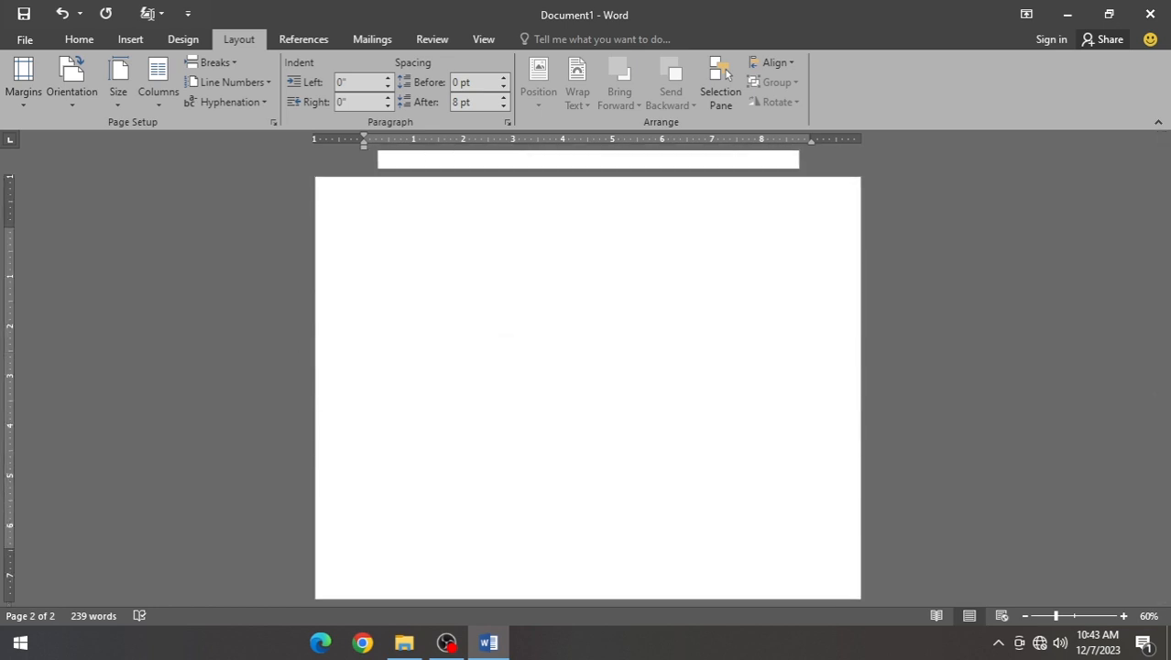
Set the page back to portrait and join page 2's text back onto page 1.
{"action": "left_click", "coordinate": [74, 95]}
{"action": "left_click", "coordinate": [104, 128]}
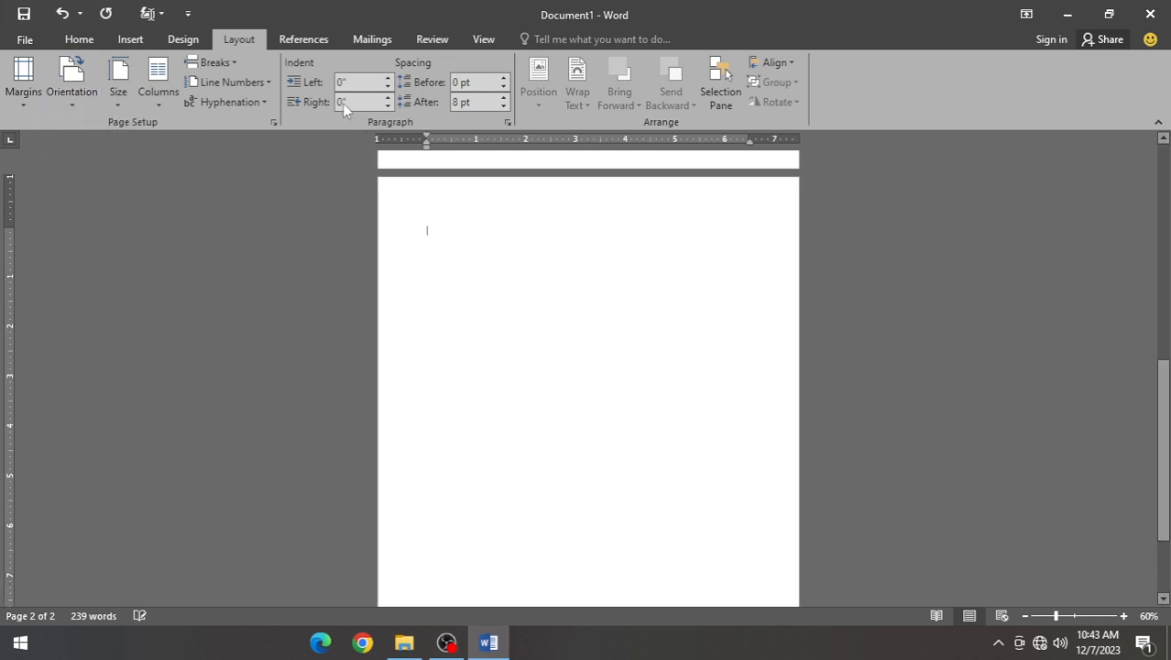
{"action": "scroll", "coordinate": [512, 251], "scroll_direction": "up", "scroll_amount": 4}
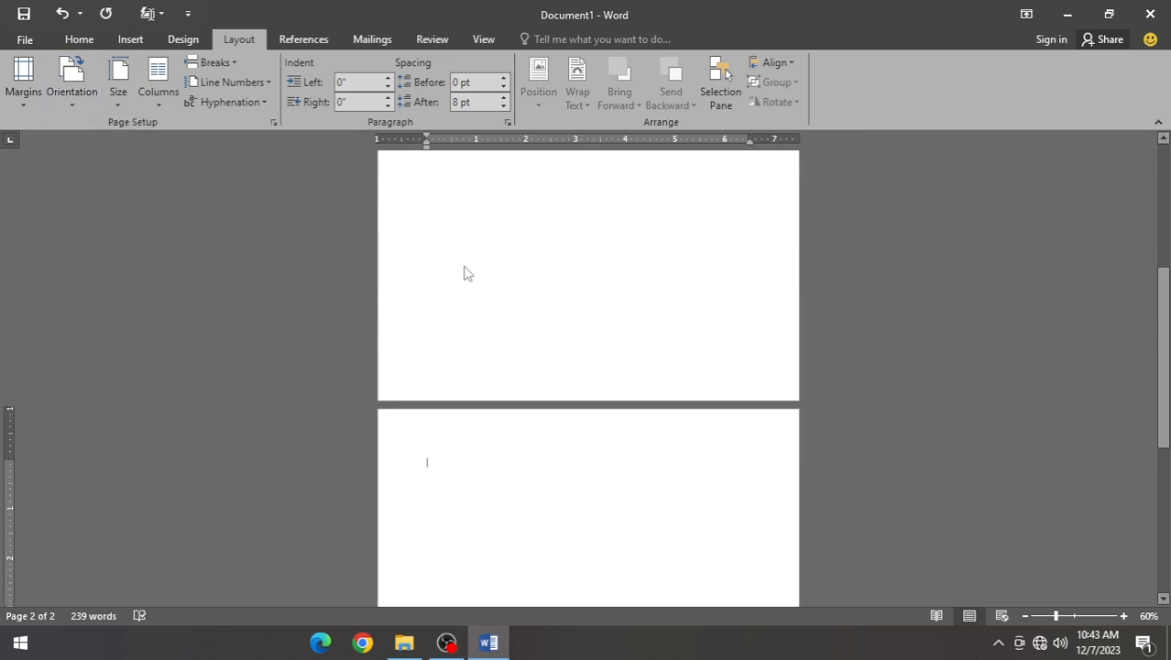
{"action": "scroll", "coordinate": [465, 266], "scroll_direction": "up", "scroll_amount": 5}
{"action": "scroll", "coordinate": [491, 294], "scroll_direction": "down", "scroll_amount": 6}
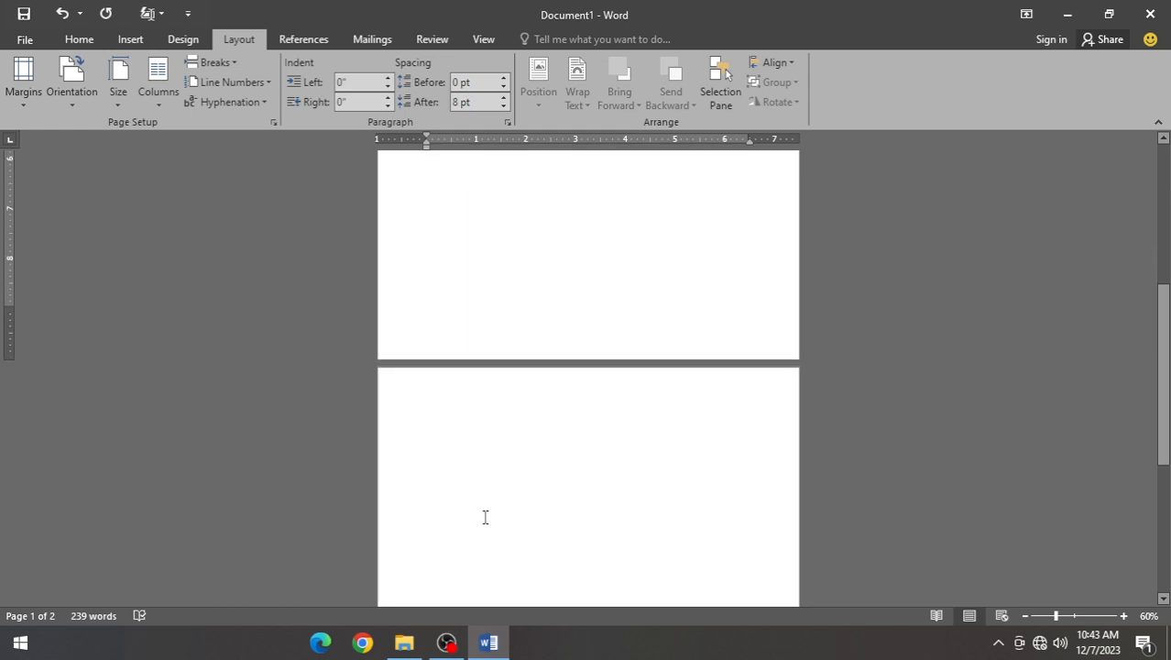
{"action": "left_click", "coordinate": [486, 517]}
{"action": "key", "text": "BackSpace"}
{"action": "key", "text": "BackSpace"}
{"action": "key", "text": "BackSpace"}
{"action": "key", "text": "BackSpace"}
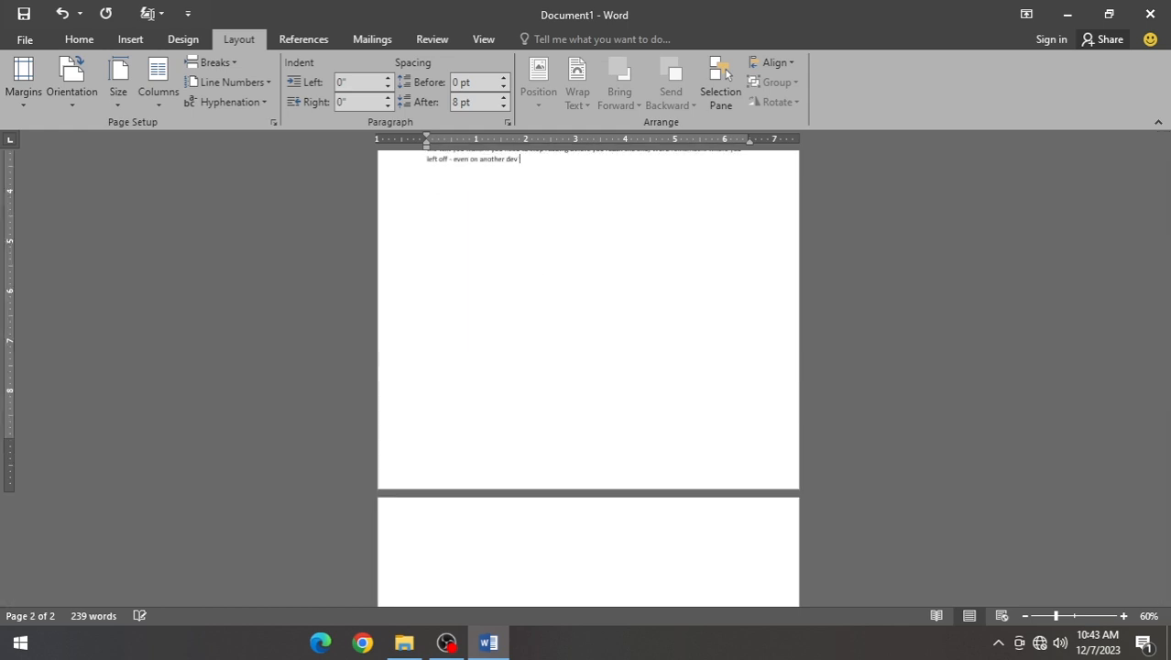
{"action": "scroll", "coordinate": [514, 522], "scroll_direction": "up", "scroll_amount": 3}
{"action": "scroll", "coordinate": [536, 515], "scroll_direction": "down", "scroll_amount": 6}
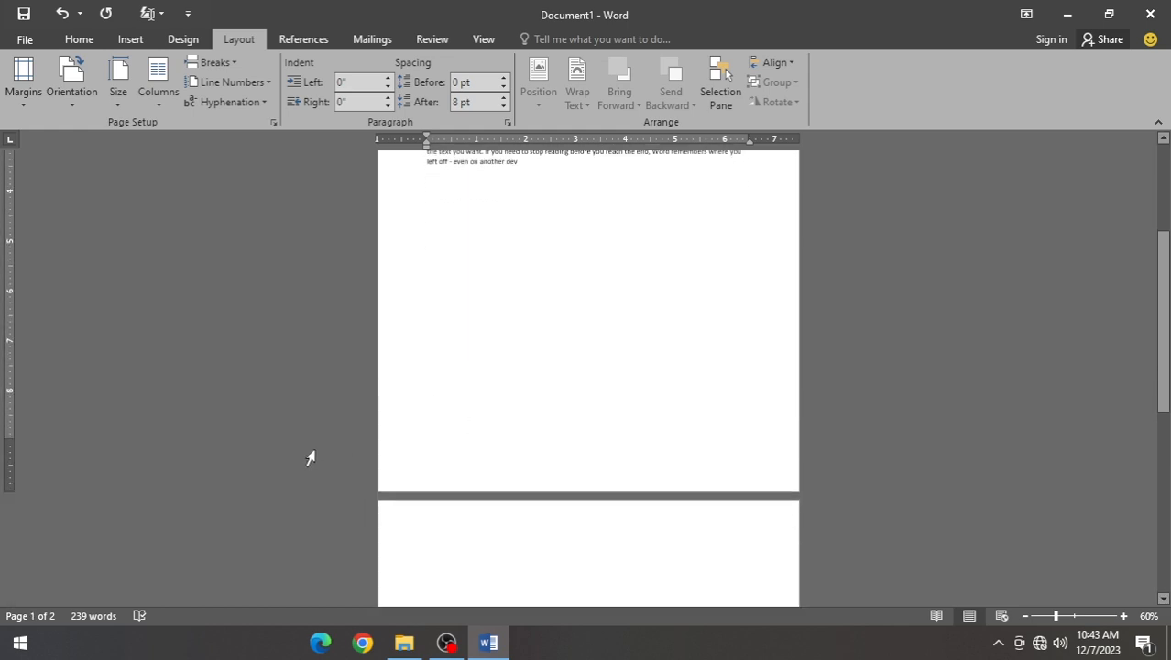
{"action": "scroll", "coordinate": [430, 435], "scroll_direction": "up", "scroll_amount": 1}
{"action": "scroll", "coordinate": [430, 436], "scroll_direction": "up", "scroll_amount": 5}
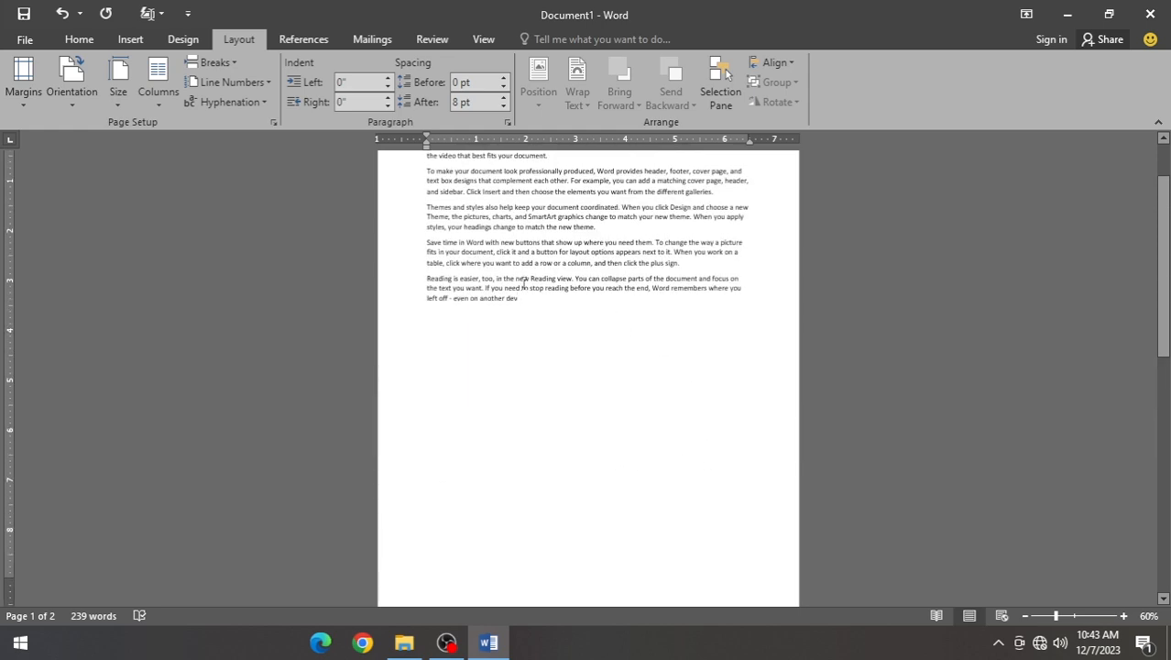
{"action": "scroll", "coordinate": [625, 347], "scroll_direction": "up", "scroll_amount": 2}
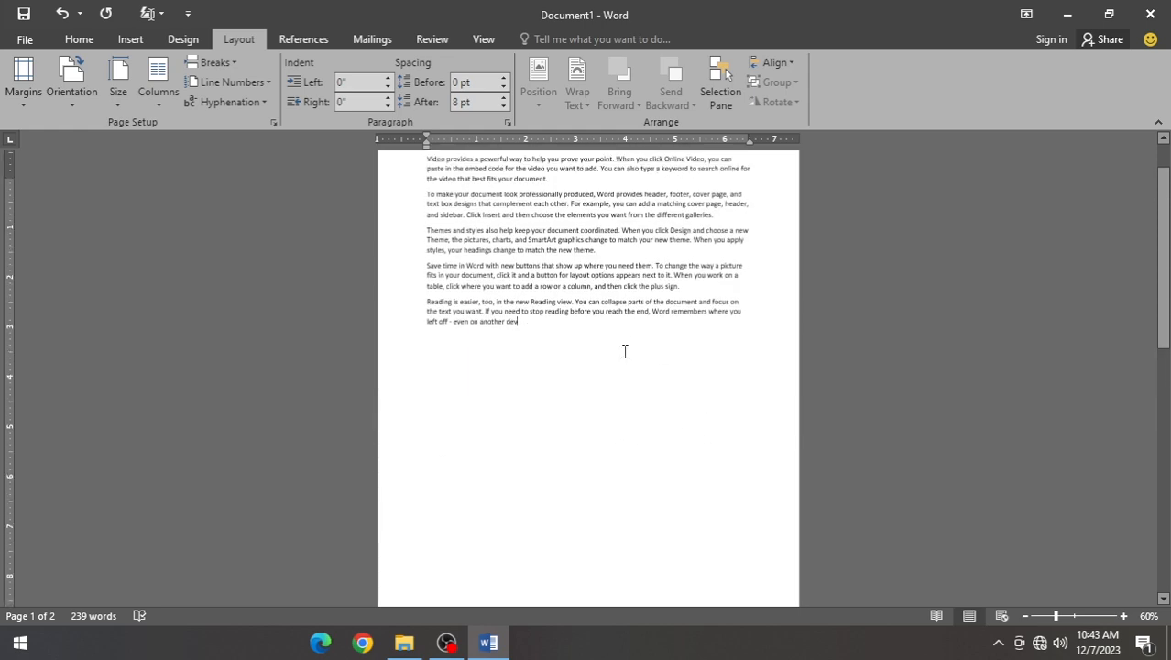
{"action": "left_click", "coordinate": [1125, 616]}
{"action": "left_click", "coordinate": [1125, 616]}
{"action": "left_click", "coordinate": [1124, 616]}
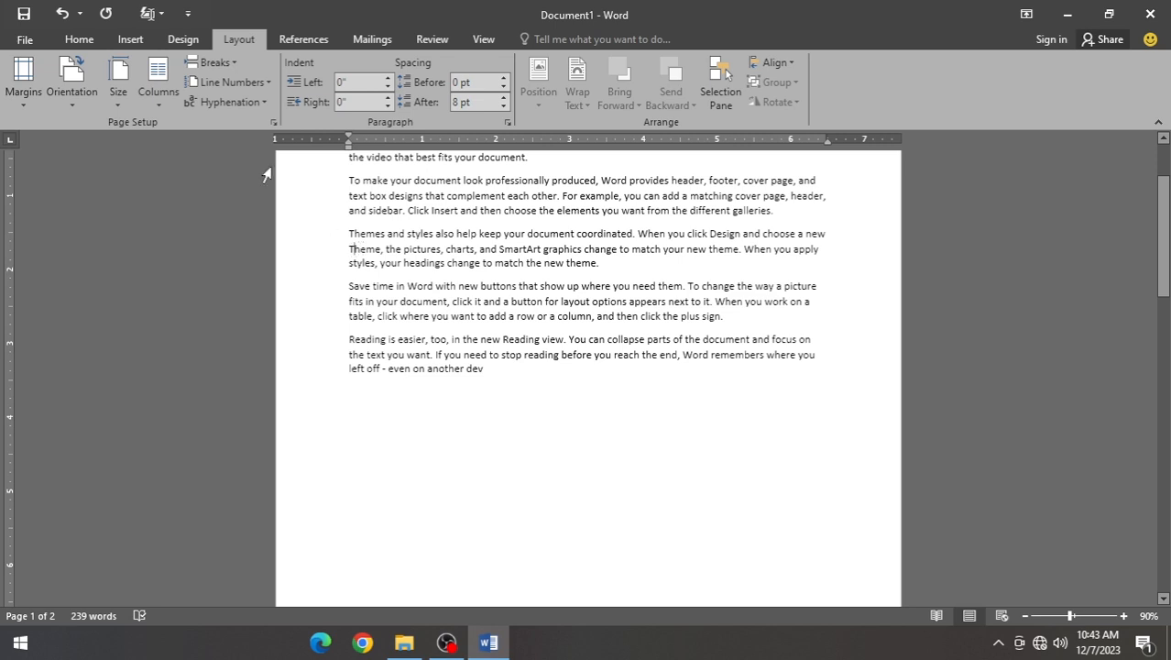
Insert a Next Page section break and turn page 2 to landscape.
{"action": "left_click", "coordinate": [219, 66]}
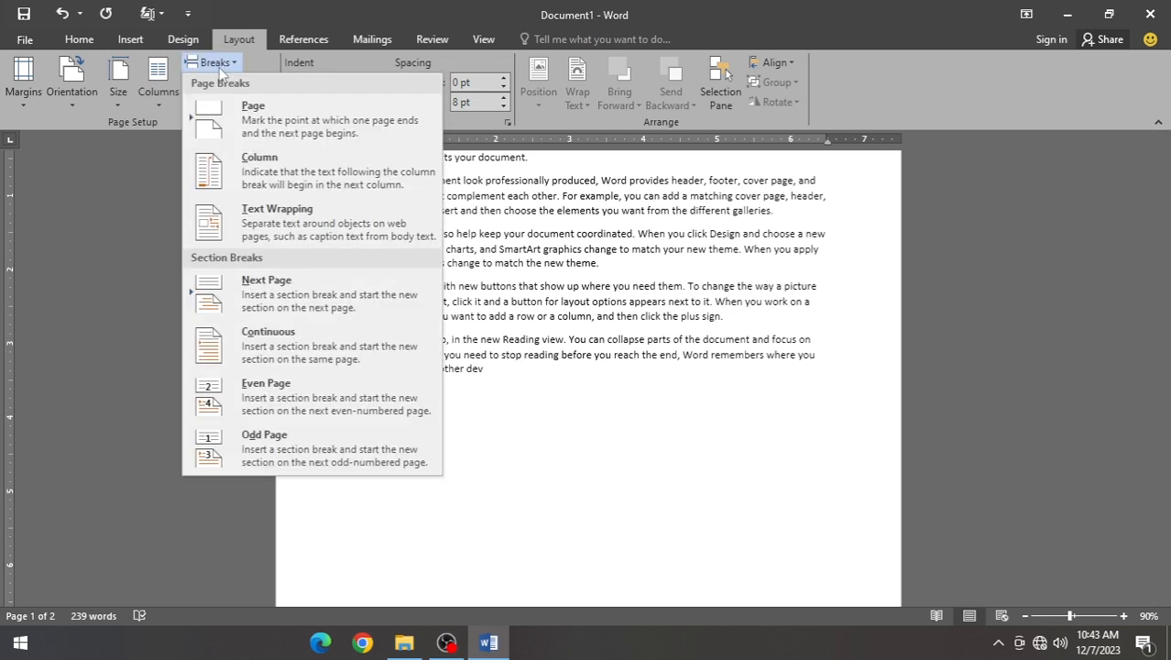
{"action": "left_click", "coordinate": [280, 291]}
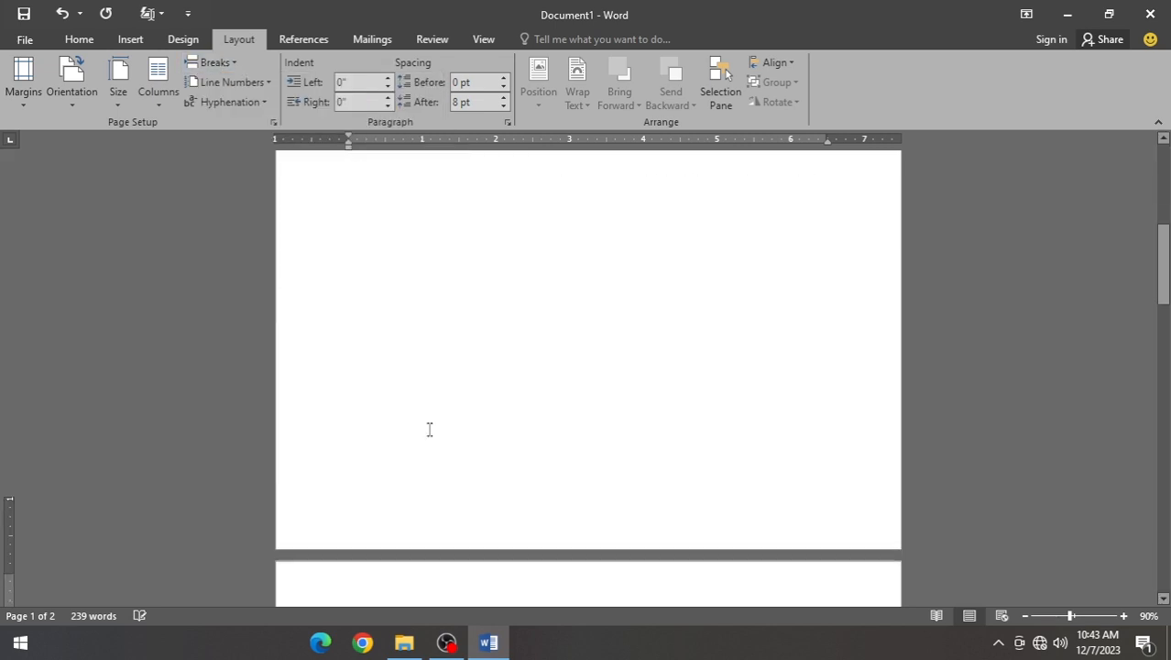
{"action": "scroll", "coordinate": [450, 489], "scroll_direction": "down", "scroll_amount": 8}
{"action": "scroll", "coordinate": [430, 481], "scroll_direction": "up", "scroll_amount": 2}
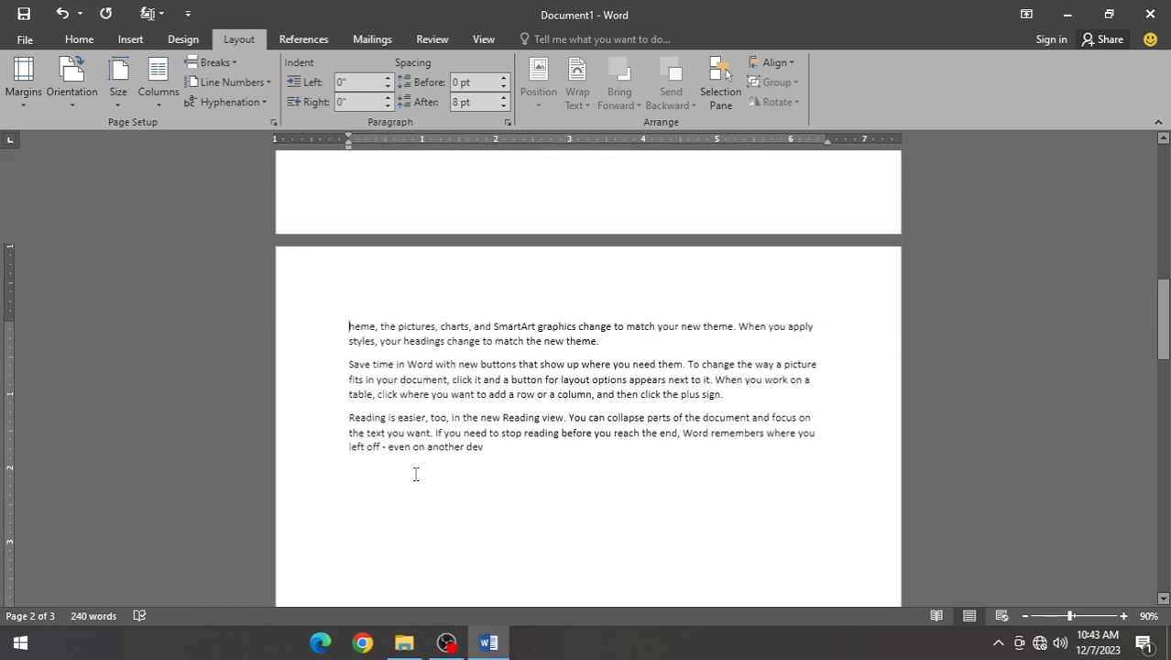
{"action": "left_click", "coordinate": [95, 104]}
{"action": "left_click", "coordinate": [115, 168]}
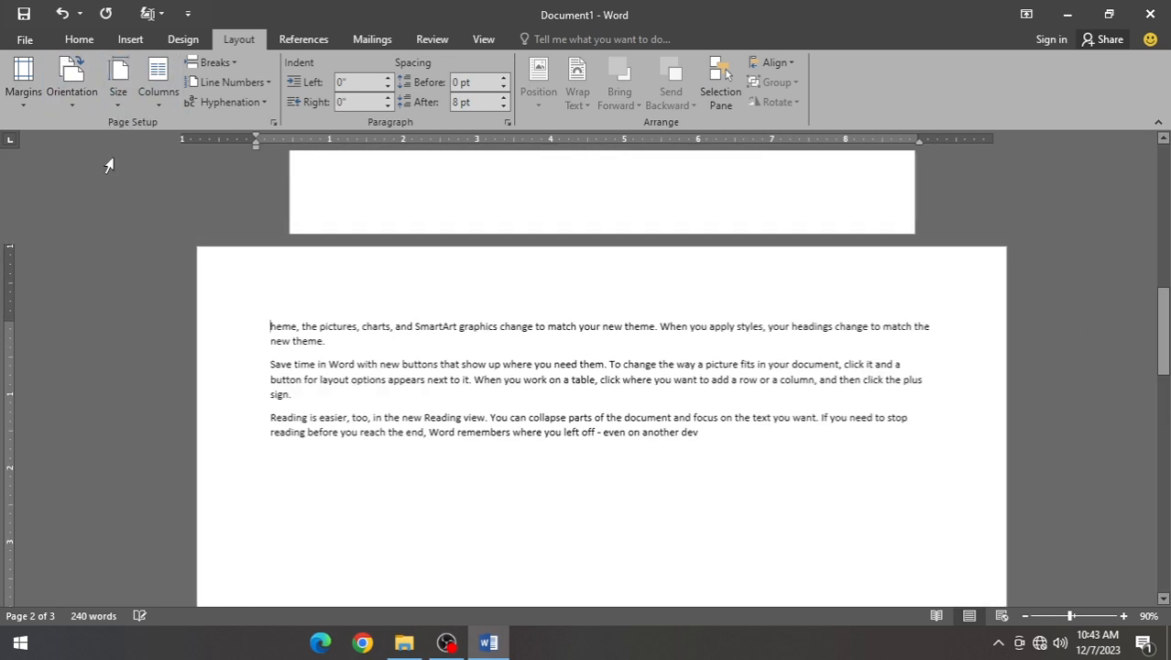
Select the whole document and delete all its text.
{"action": "scroll", "coordinate": [431, 375], "scroll_direction": "up", "scroll_amount": 5}
{"action": "scroll", "coordinate": [431, 377], "scroll_direction": "up", "scroll_amount": 3}
{"action": "scroll", "coordinate": [431, 377], "scroll_direction": "down", "scroll_amount": 4}
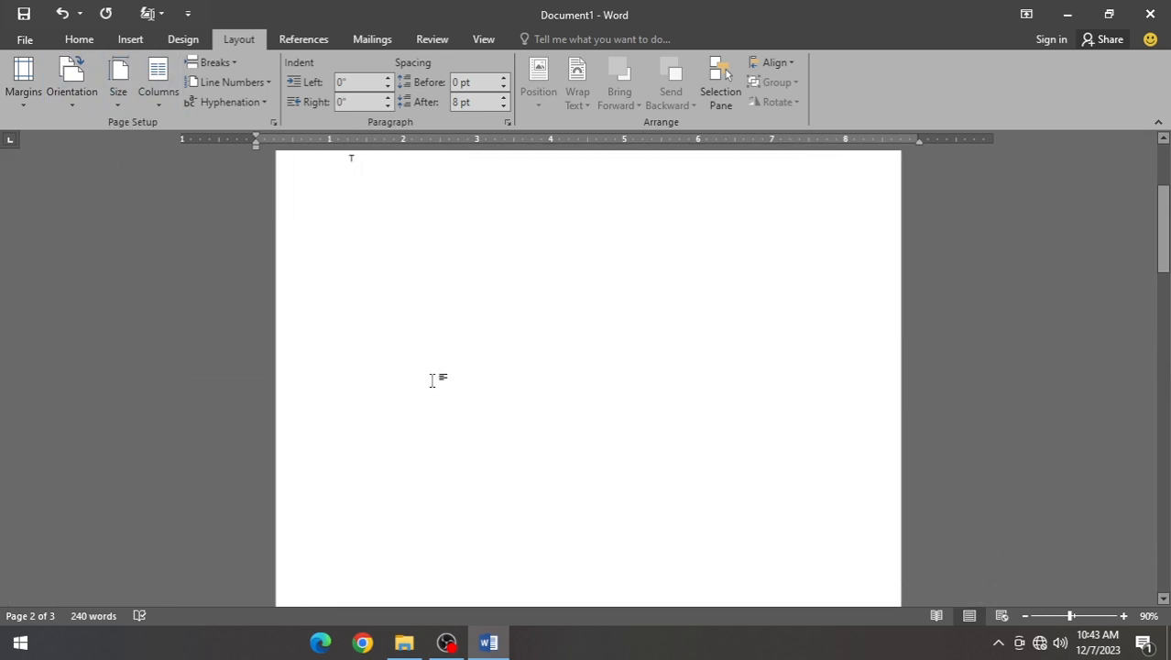
{"action": "key", "text": "ctrl+a"}
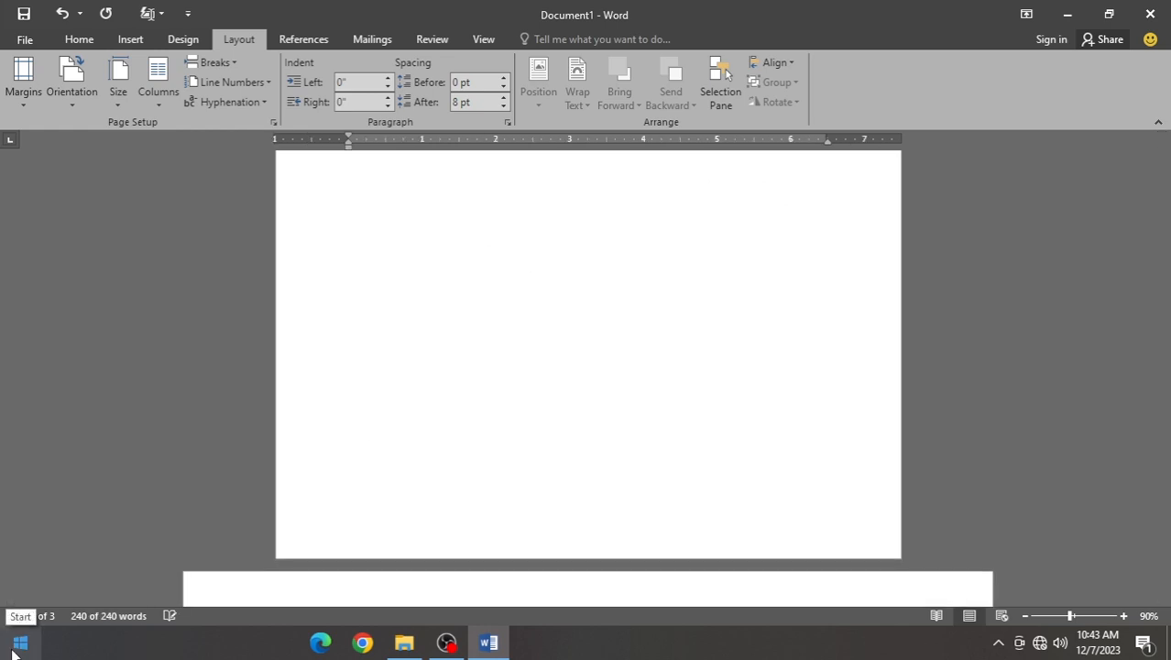
{"action": "key", "text": "Delete"}
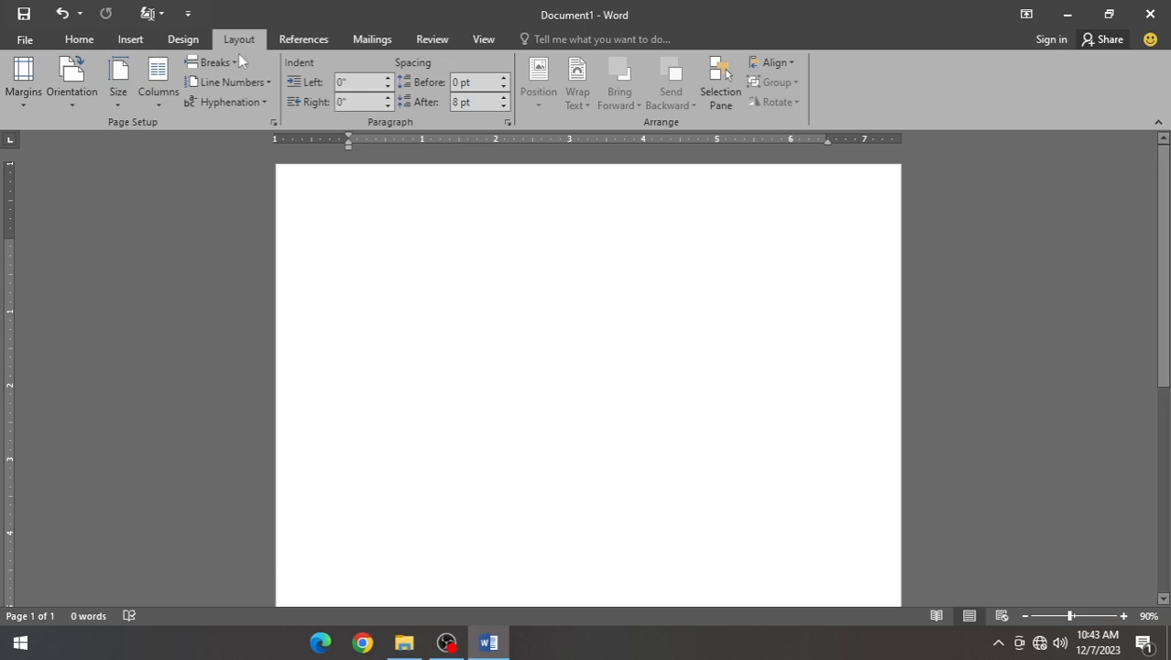
Generate sample text with =rand() and number its lines continuously.
{"action": "left_click", "coordinate": [248, 84]}
{"action": "left_click", "coordinate": [400, 221]}
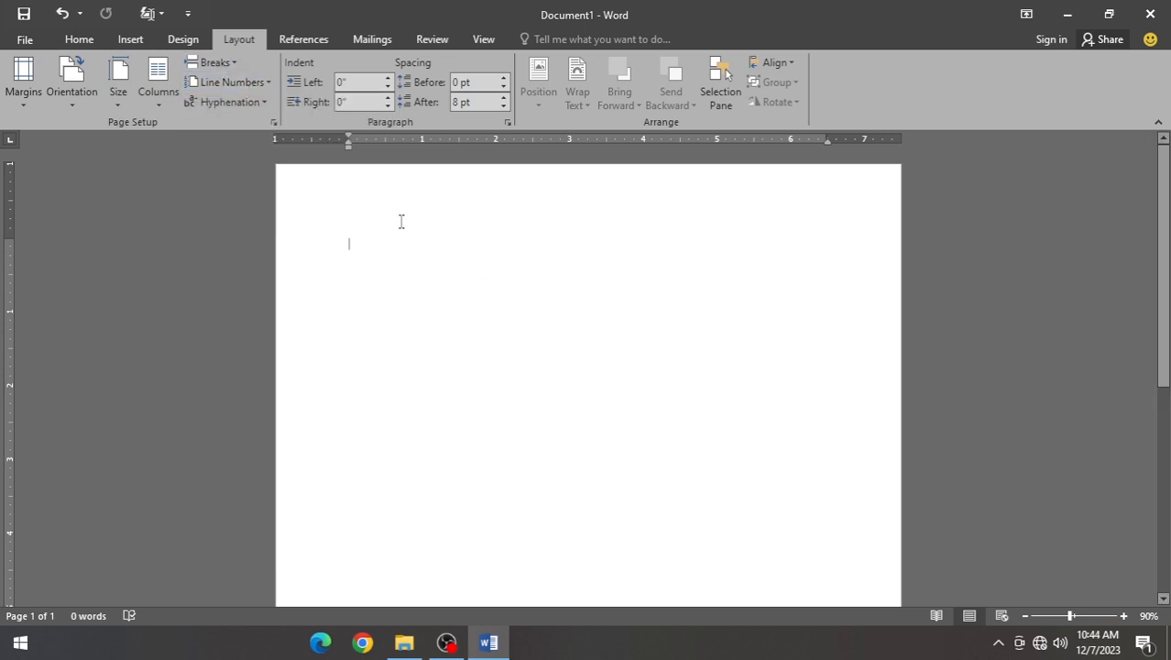
{"action": "type", "text": "=ra"}
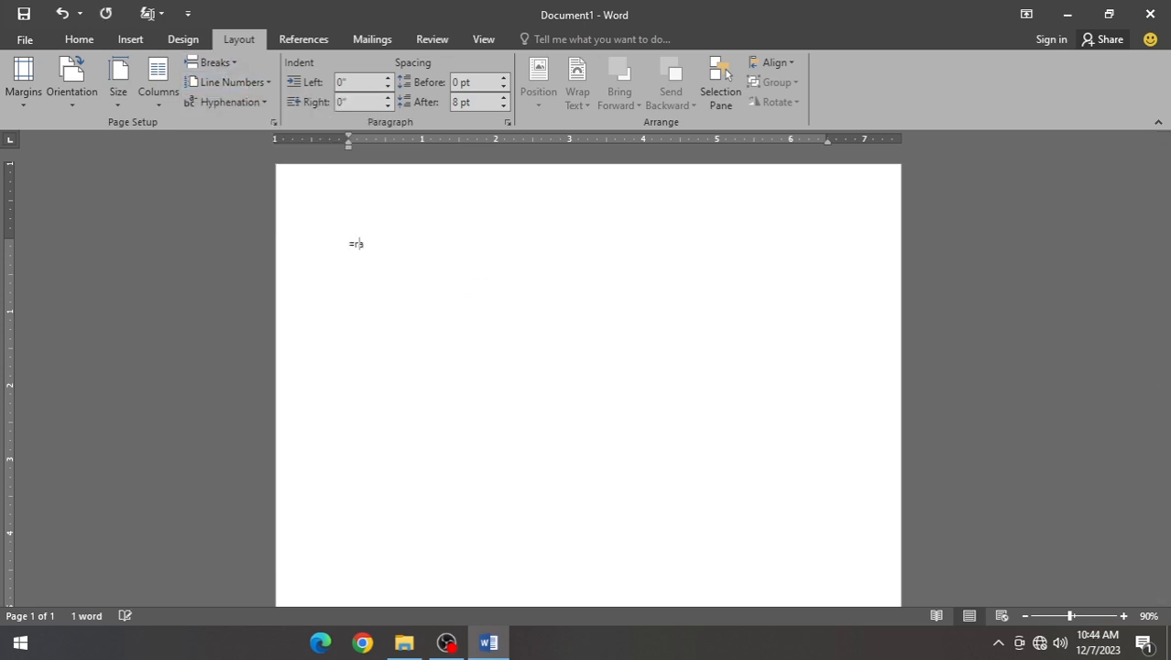
{"action": "type", "text": "nd"}
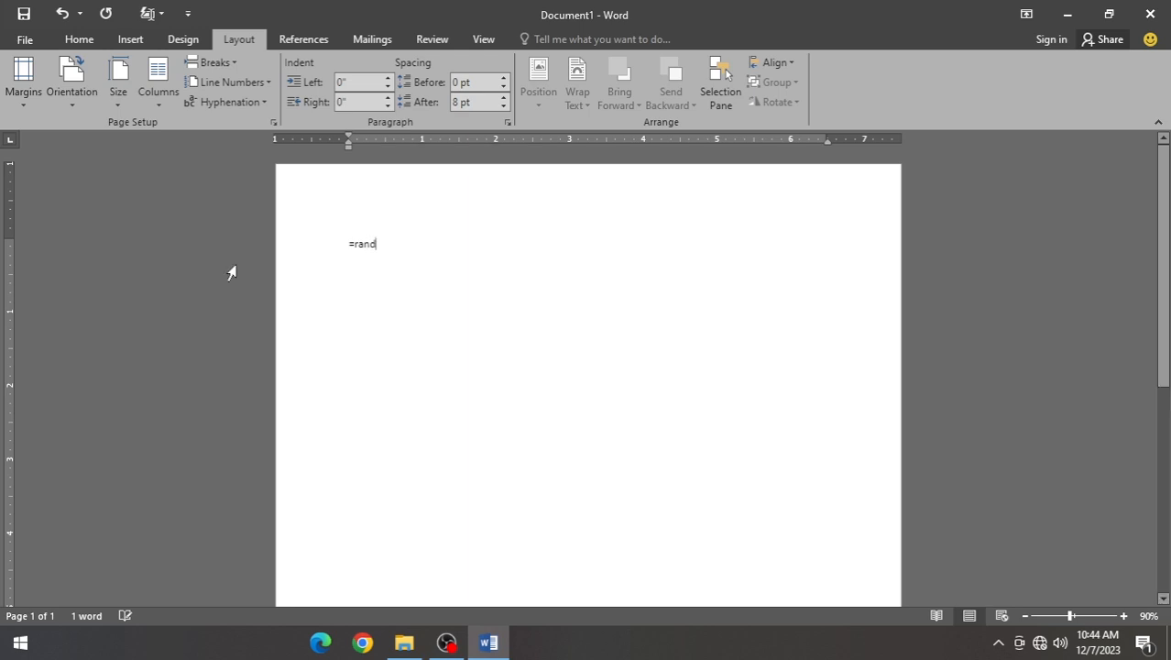
{"action": "type", "text": "()"}
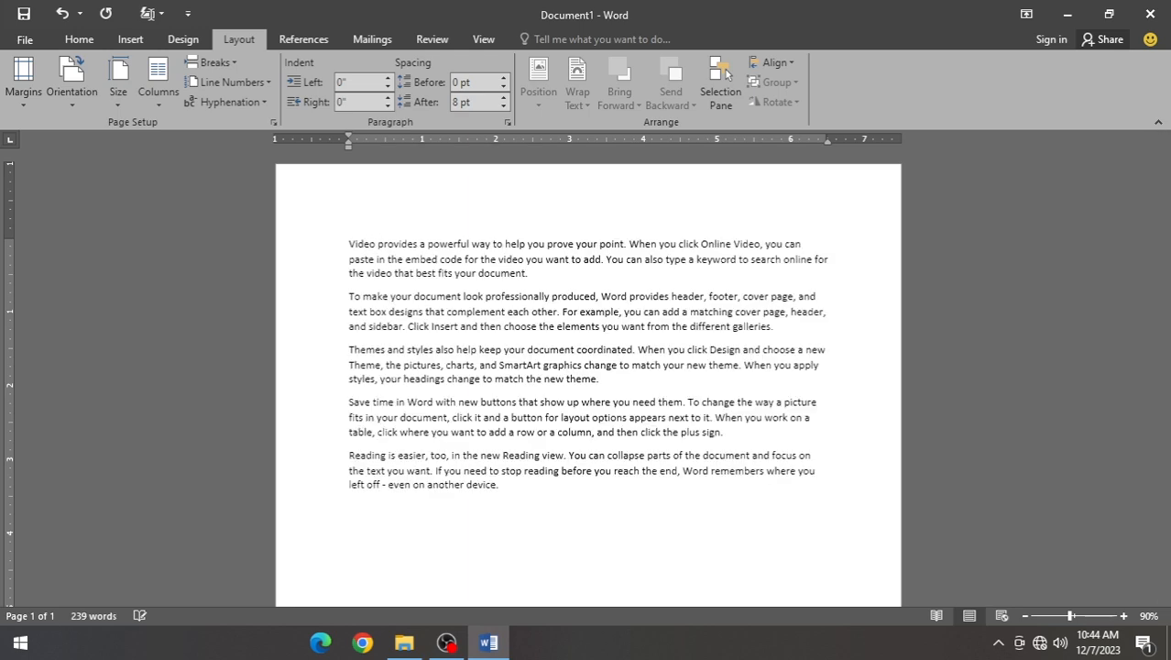
{"action": "left_click_drag", "start_coordinate": [349, 242], "coordinate": [513, 492]}
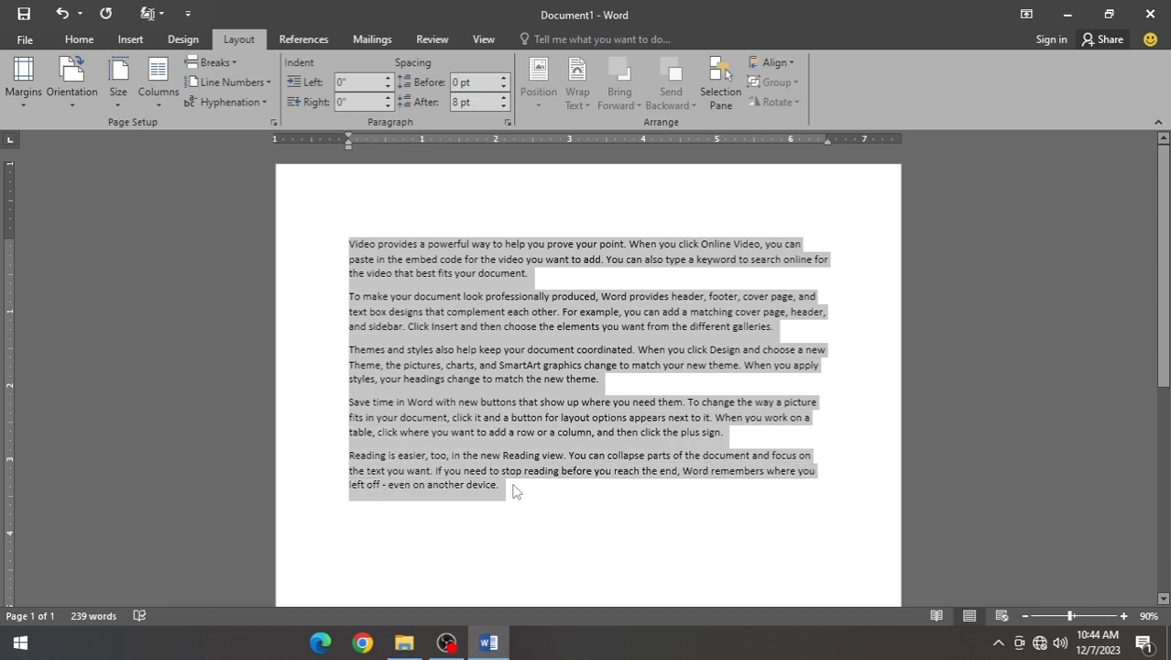
{"action": "left_click", "coordinate": [229, 83]}
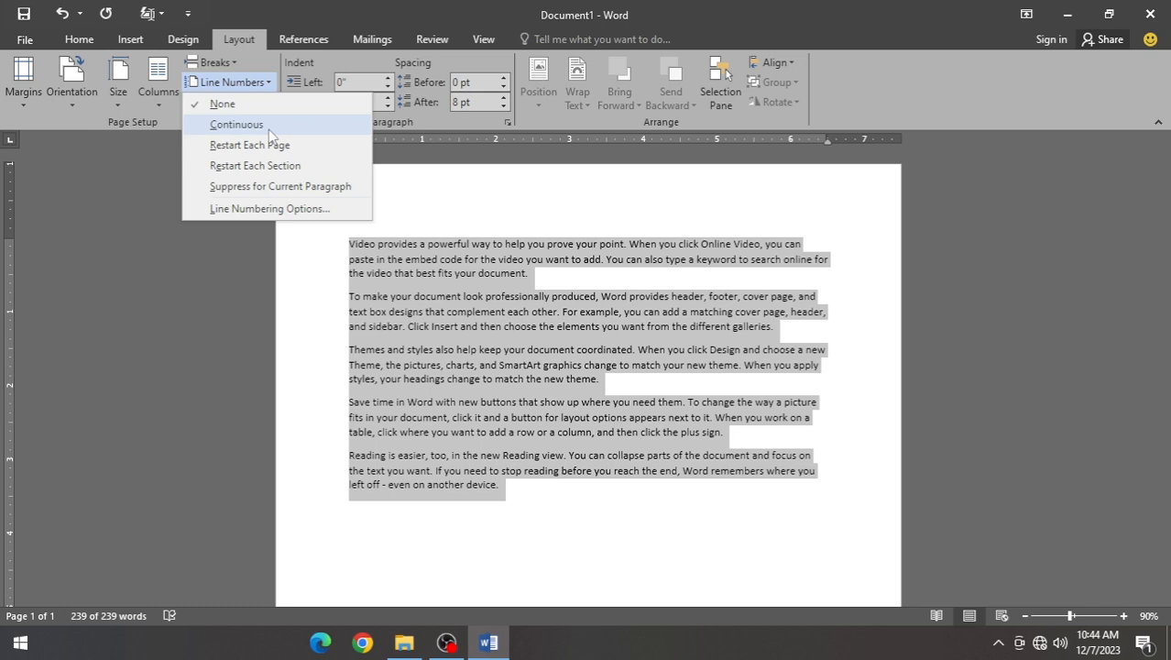
{"action": "left_click", "coordinate": [237, 125]}
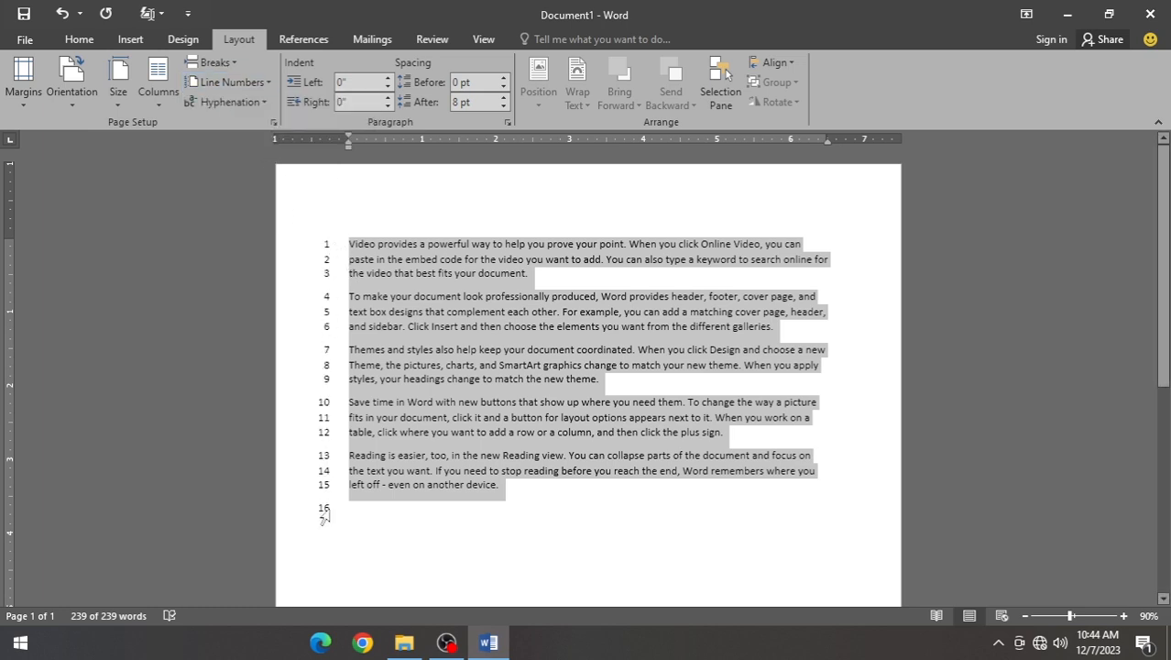
Remove the empty line 16 below the numbered text.
{"action": "left_click", "coordinate": [442, 527]}
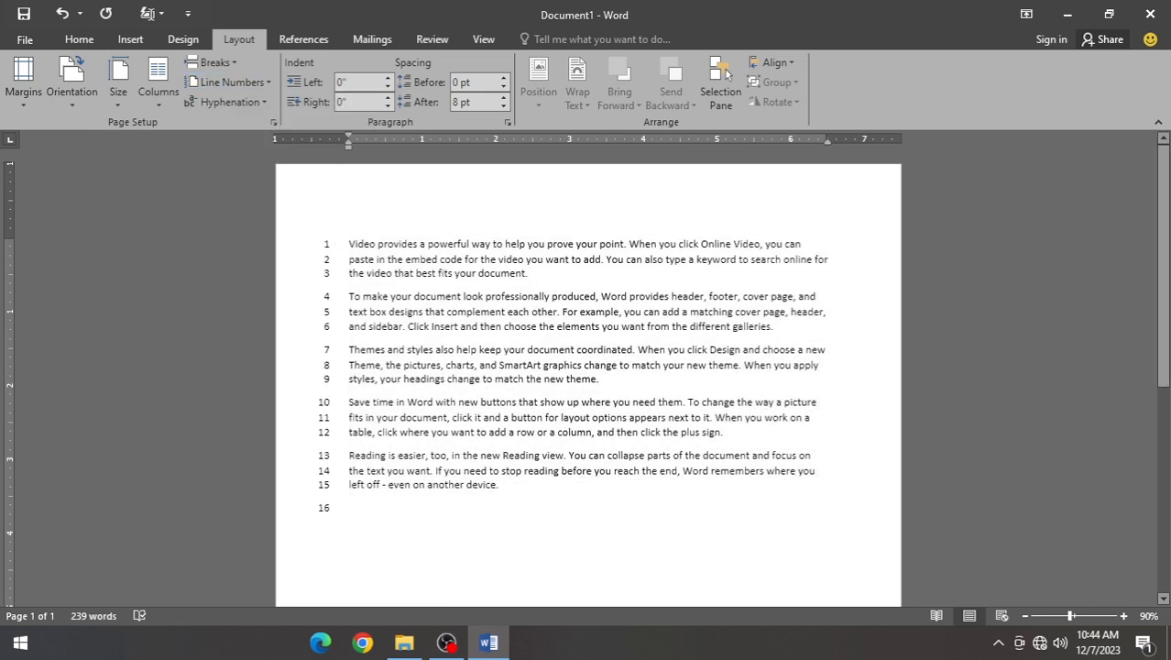
{"action": "key", "text": "Return"}
{"action": "key", "text": "Return"}
{"action": "key", "text": "Return"}
{"action": "key", "text": "Return"}
{"action": "key", "text": "Return"}
{"action": "key", "text": "BackSpace"}
{"action": "key", "text": "BackSpace"}
{"action": "key", "text": "BackSpace"}
{"action": "key", "text": "BackSpace"}
{"action": "key", "text": "BackSpace"}
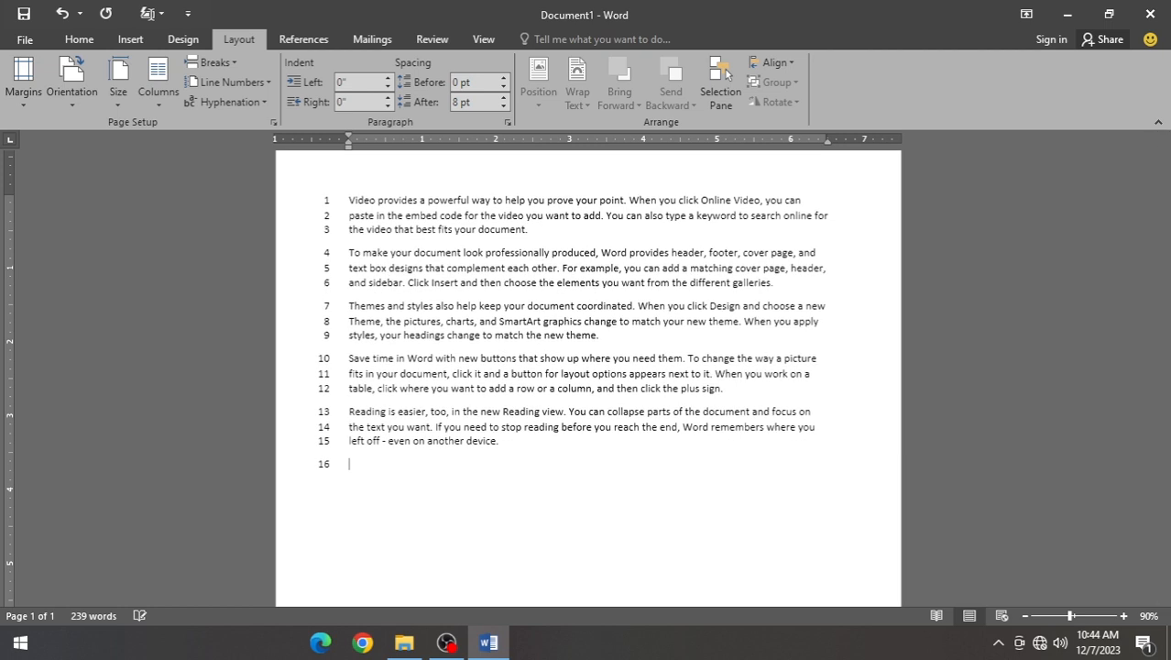
{"action": "key", "text": "BackSpace"}
Select all the text and set Line Numbers to None.
{"action": "key", "text": "ctrl+a"}
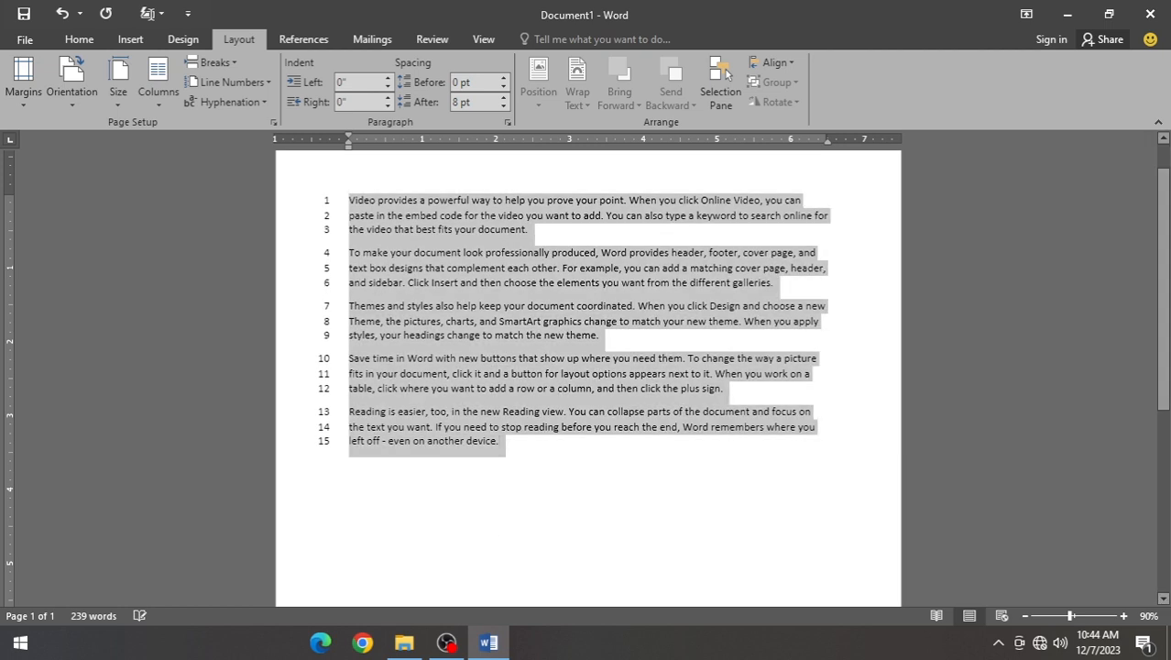
{"action": "scroll", "coordinate": [482, 538], "scroll_direction": "down", "scroll_amount": 1}
{"action": "left_click", "coordinate": [79, 40]}
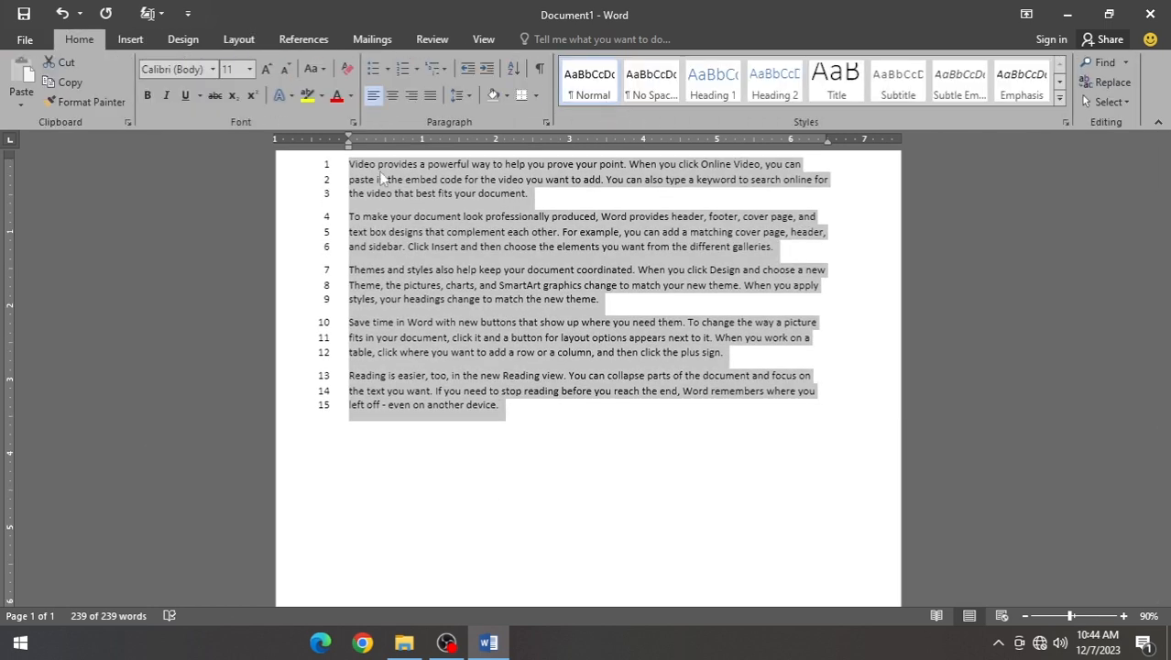
{"action": "left_click", "coordinate": [303, 39]}
{"action": "left_click", "coordinate": [238, 40]}
{"action": "left_click", "coordinate": [232, 82]}
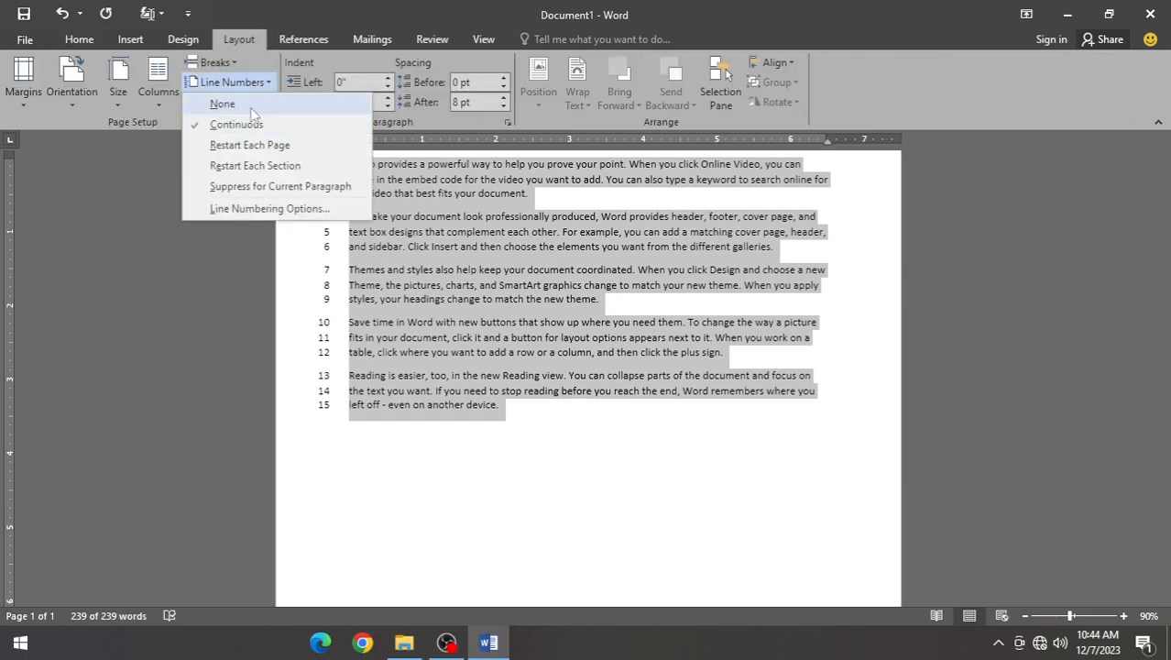
{"action": "left_click", "coordinate": [222, 103]}
{"action": "left_click", "coordinate": [130, 39]}
Generate five sample paragraphs with rand() and try a 0.7-inch left indent.
{"action": "scroll", "coordinate": [885, 529], "scroll_direction": "up", "scroll_amount": 2}
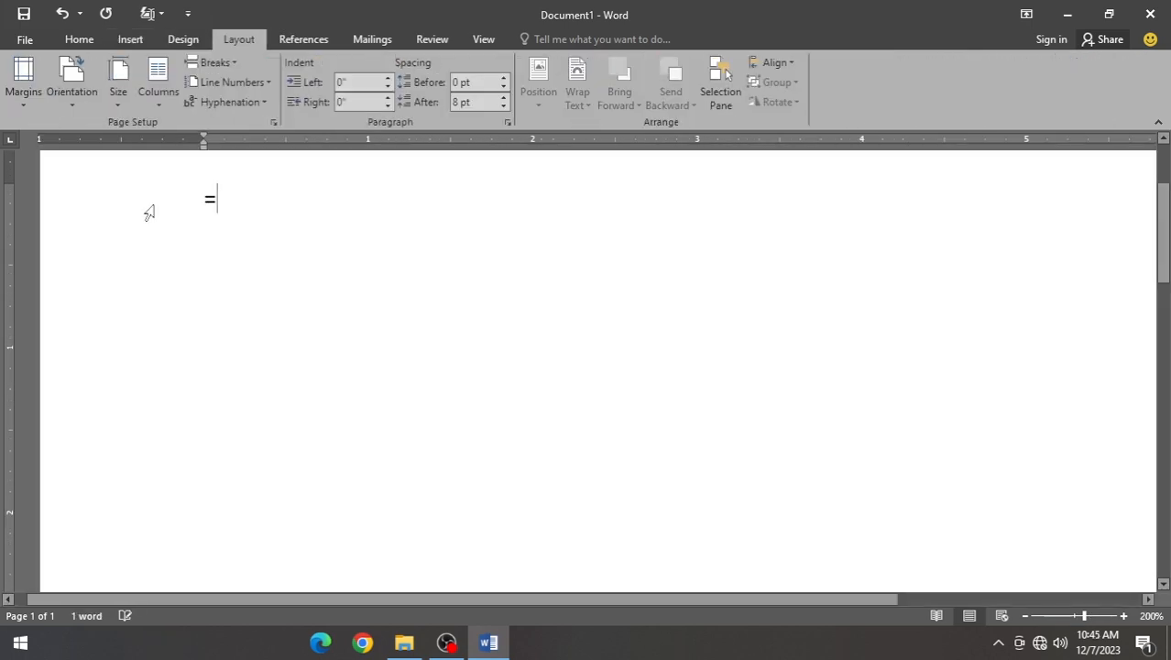
{"action": "type", "text": "rand"}
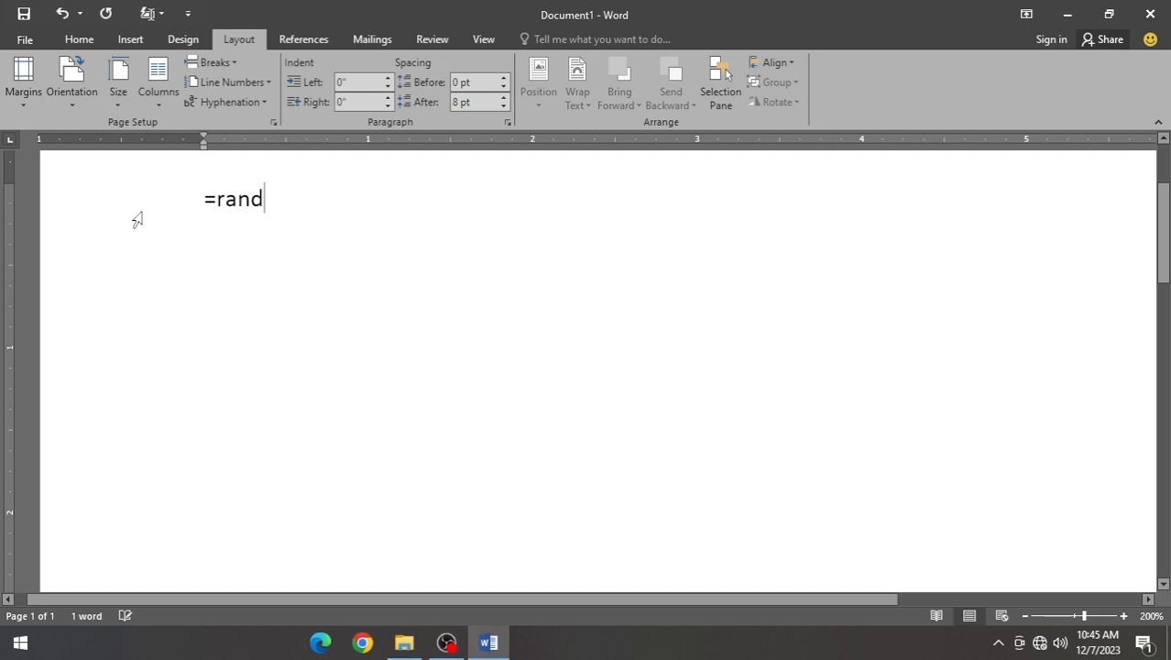
{"action": "type", "text": "()"}
{"action": "key", "text": "Return"}
{"action": "scroll", "coordinate": [676, 386], "scroll_direction": "down", "scroll_amount": 8}
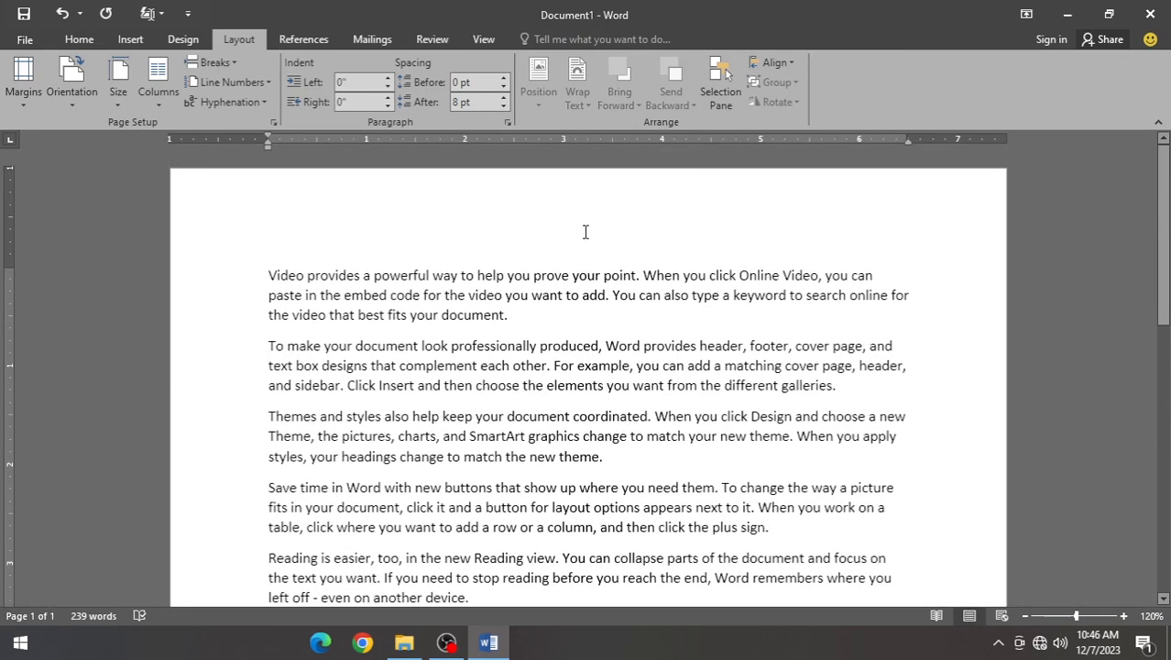
{"action": "type", "text": "0.7"}
{"action": "key", "text": "Return"}
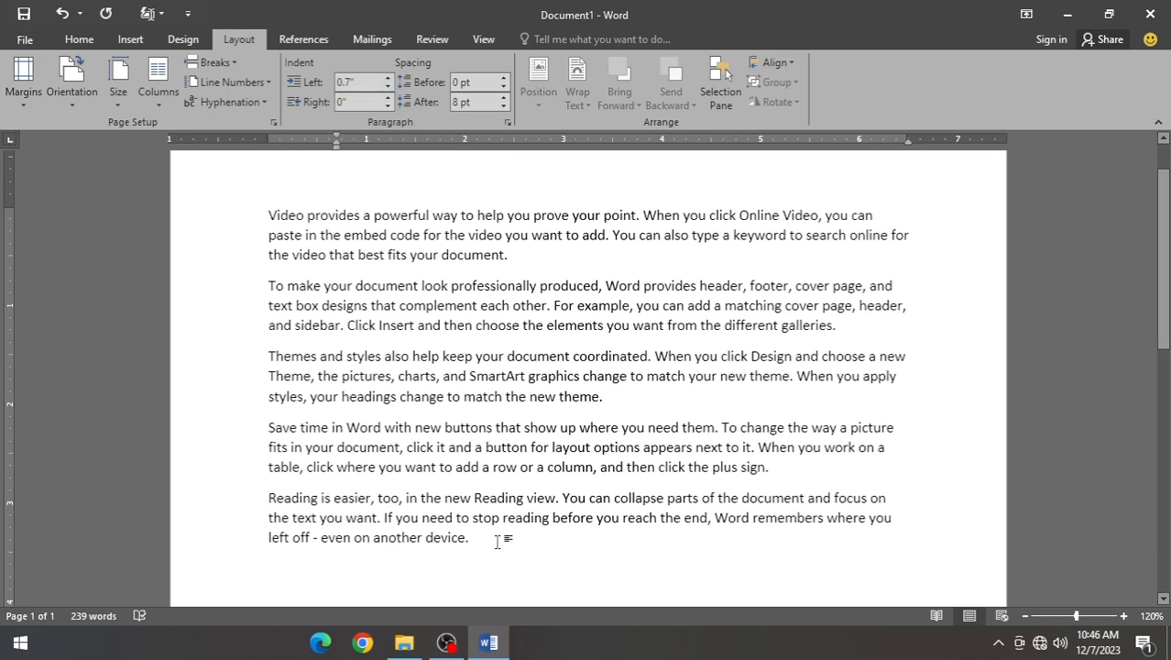
Select all five paragraphs and adjust their left indent with the spinner.
{"action": "left_click_drag", "start_coordinate": [497, 540], "coordinate": [262, 170]}
{"action": "left_click", "coordinate": [388, 78]}
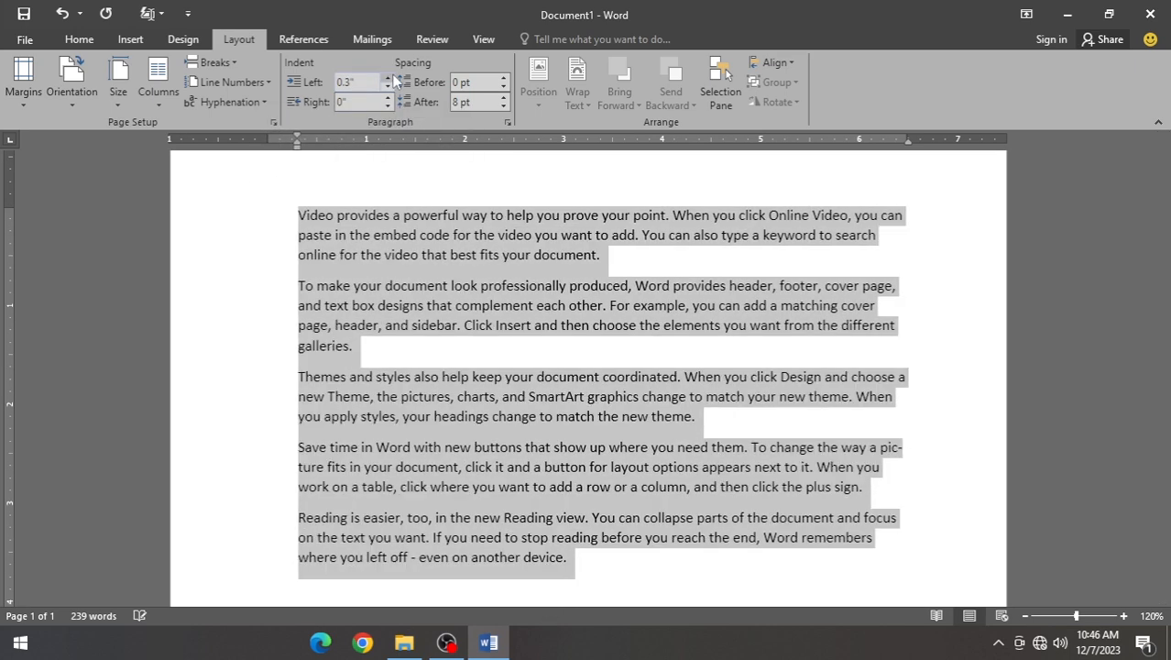
{"action": "left_click", "coordinate": [389, 78]}
{"action": "left_click", "coordinate": [389, 79]}
{"action": "left_click", "coordinate": [389, 79]}
{"action": "left_click", "coordinate": [388, 78]}
{"action": "left_click", "coordinate": [388, 78]}
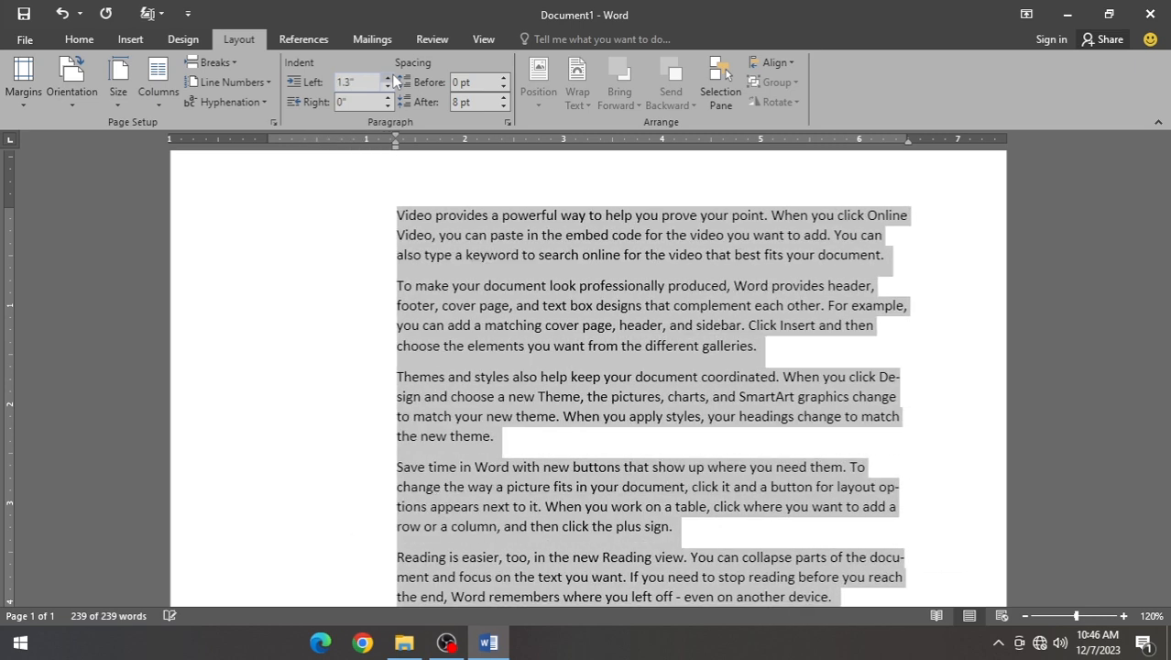
{"action": "left_click", "coordinate": [388, 78]}
{"action": "left_click", "coordinate": [388, 79]}
{"action": "left_click", "coordinate": [389, 79]}
{"action": "left_click", "coordinate": [389, 79]}
{"action": "left_click", "coordinate": [389, 79]}
{"action": "left_click", "coordinate": [388, 78]}
{"action": "left_click", "coordinate": [388, 78]}
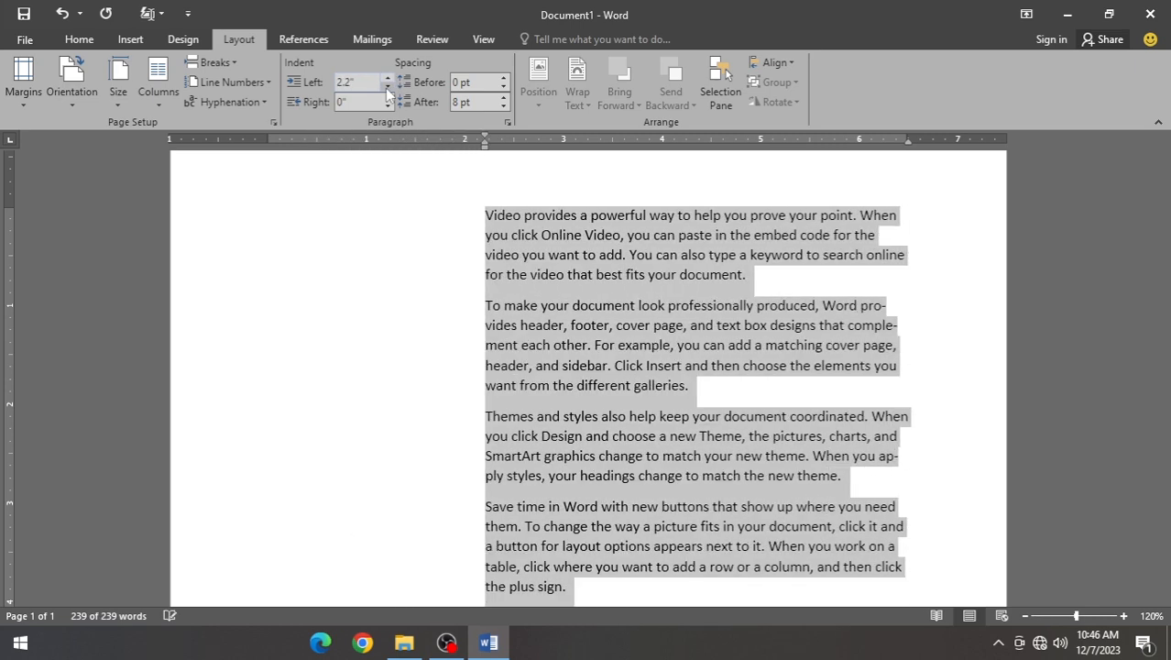
{"action": "left_click", "coordinate": [387, 88]}
{"action": "left_click", "coordinate": [387, 88]}
{"action": "left_click", "coordinate": [387, 88]}
{"action": "left_click", "coordinate": [386, 88]}
{"action": "left_click", "coordinate": [387, 88]}
{"action": "left_click", "coordinate": [387, 88]}
{"action": "left_click", "coordinate": [387, 88]}
{"action": "left_click", "coordinate": [387, 88]}
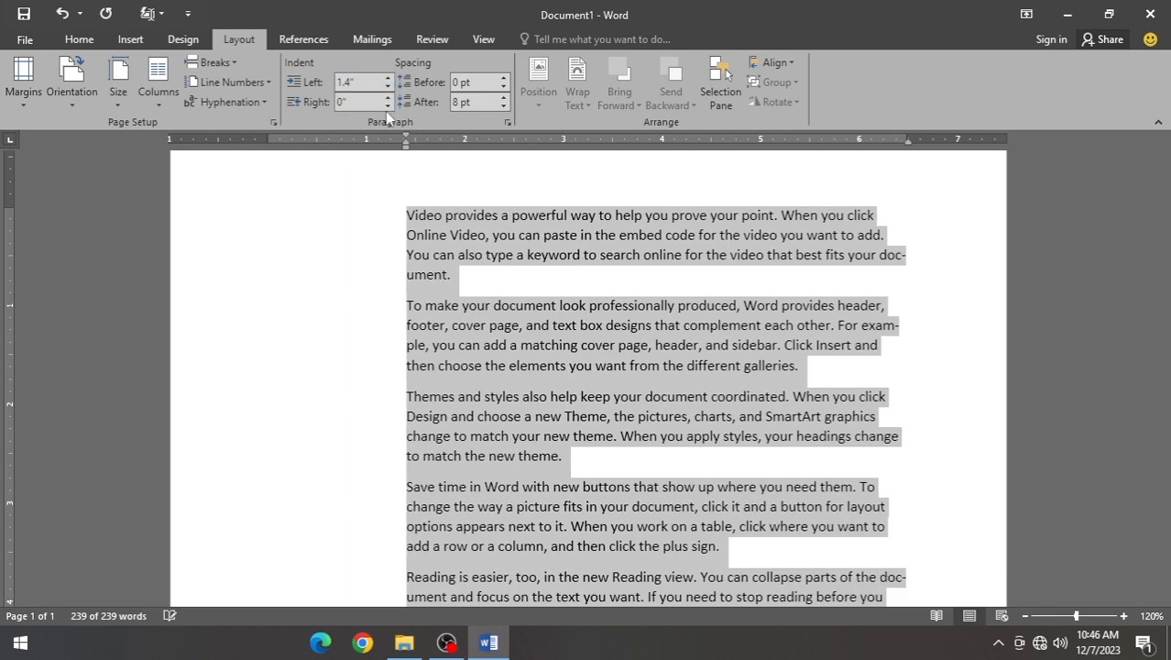
{"action": "left_click", "coordinate": [388, 107]}
Set the right indent to 0.9 inch and bring the left indent down to 0.6 inch.
{"action": "left_click", "coordinate": [388, 107]}
{"action": "left_click", "coordinate": [388, 106]}
{"action": "left_click", "coordinate": [387, 106]}
{"action": "left_click", "coordinate": [388, 106]}
{"action": "left_click", "coordinate": [387, 107]}
{"action": "left_click", "coordinate": [388, 106]}
{"action": "left_click", "coordinate": [388, 107]}
{"action": "left_click", "coordinate": [388, 106]}
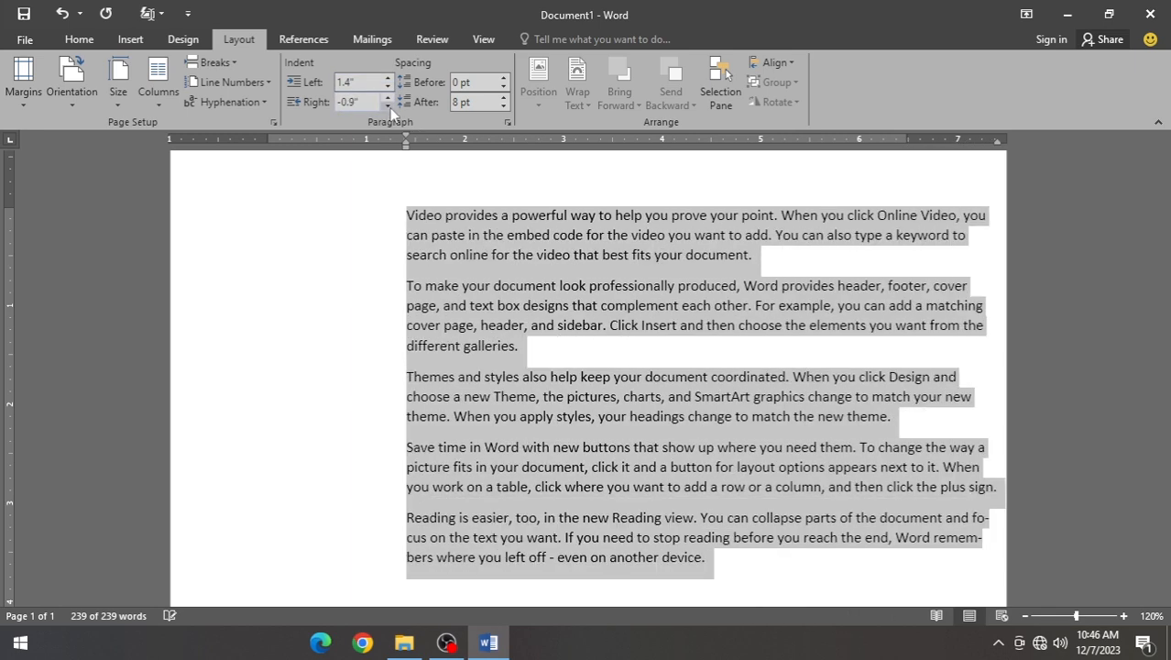
{"action": "left_click", "coordinate": [388, 106]}
{"action": "left_click", "coordinate": [388, 106]}
{"action": "left_click", "coordinate": [387, 88]}
{"action": "left_click", "coordinate": [387, 88]}
{"action": "double_click", "coordinate": [387, 88]}
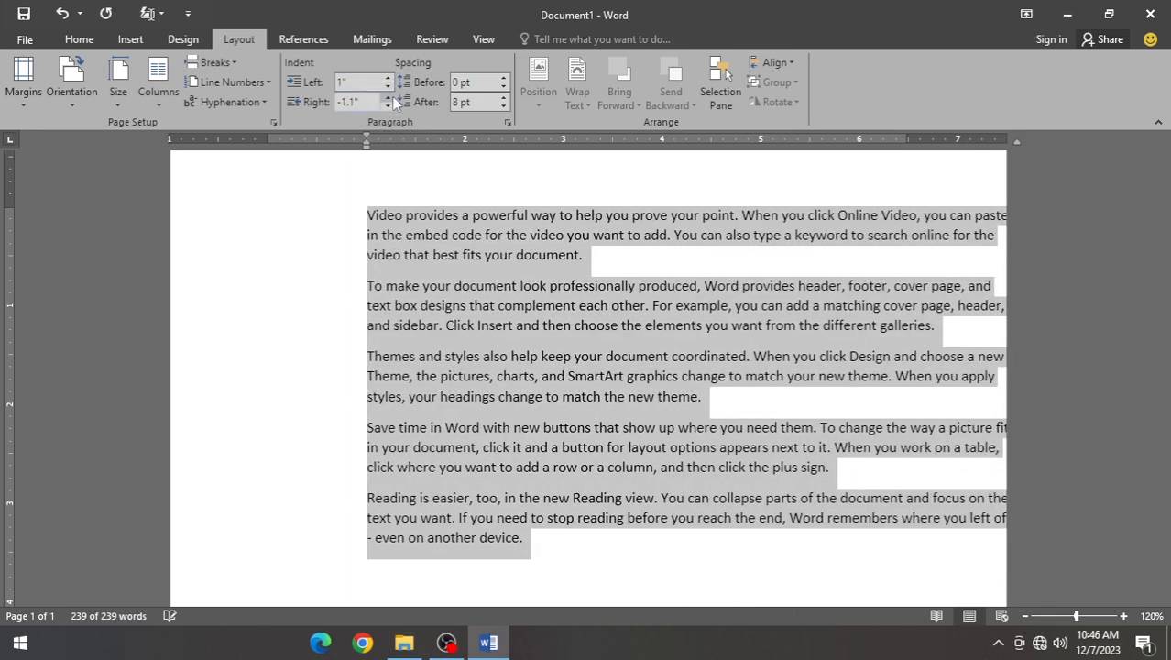
{"action": "double_click", "coordinate": [388, 97]}
{"action": "double_click", "coordinate": [388, 97]}
{"action": "left_click", "coordinate": [388, 97]}
{"action": "double_click", "coordinate": [388, 97]}
{"action": "left_click", "coordinate": [388, 97]}
{"action": "double_click", "coordinate": [392, 98]}
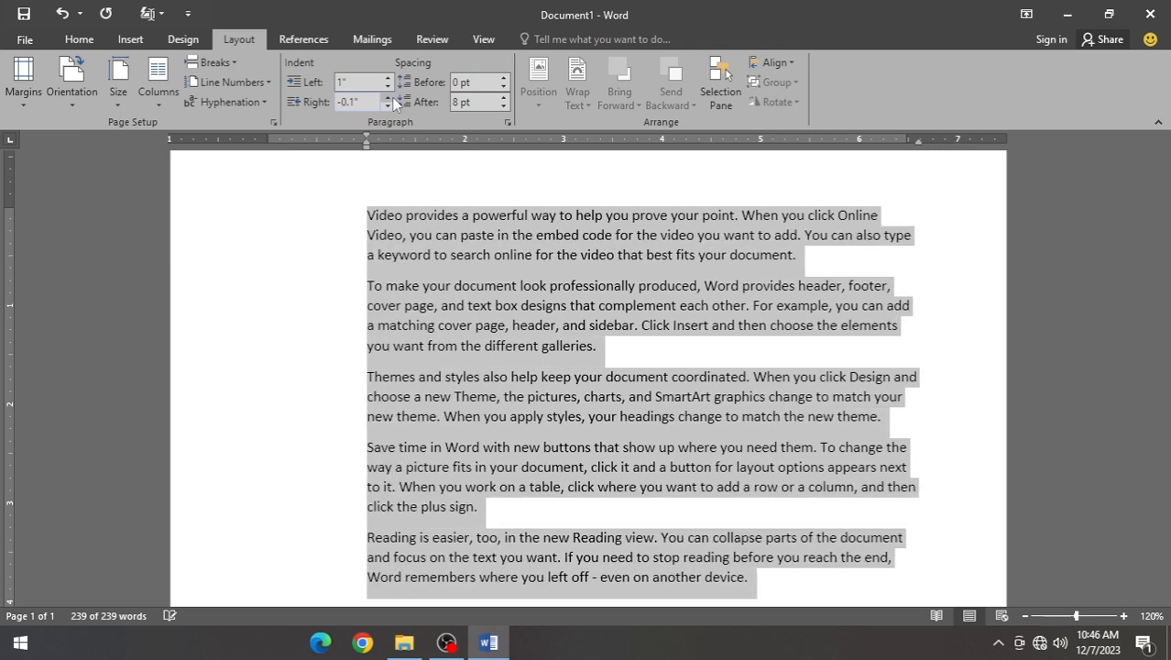
{"action": "double_click", "coordinate": [392, 98]}
{"action": "left_click", "coordinate": [391, 98]}
{"action": "double_click", "coordinate": [391, 98]}
{"action": "left_click", "coordinate": [391, 98]}
{"action": "double_click", "coordinate": [391, 98]}
{"action": "double_click", "coordinate": [392, 98]}
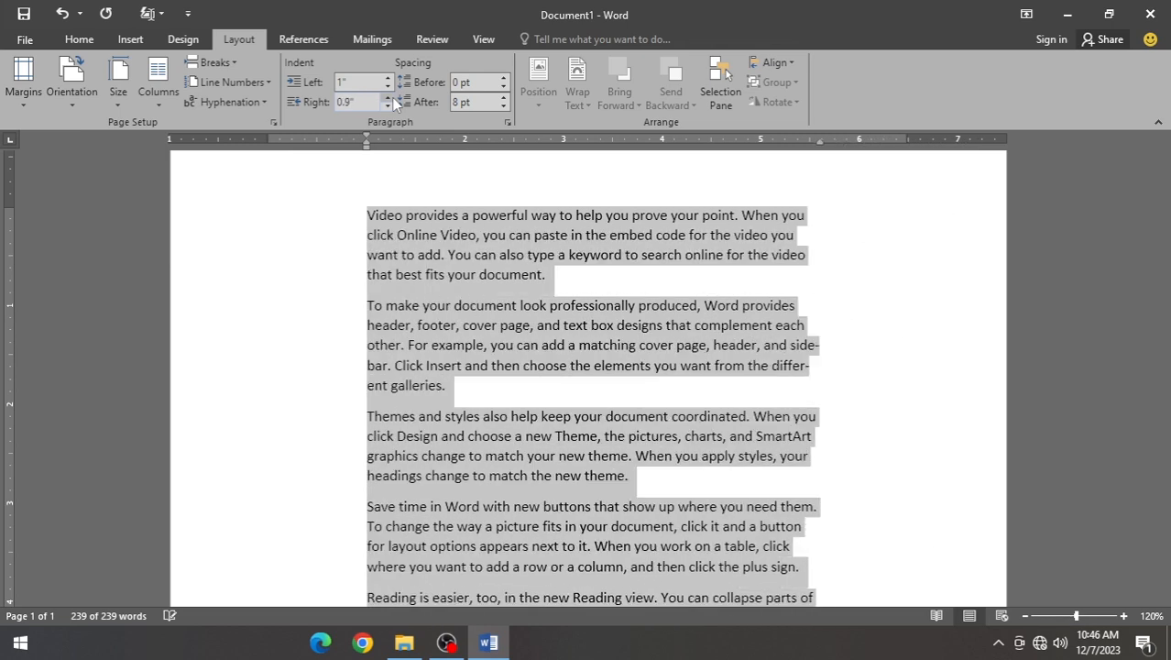
{"action": "double_click", "coordinate": [387, 88]}
{"action": "double_click", "coordinate": [386, 88]}
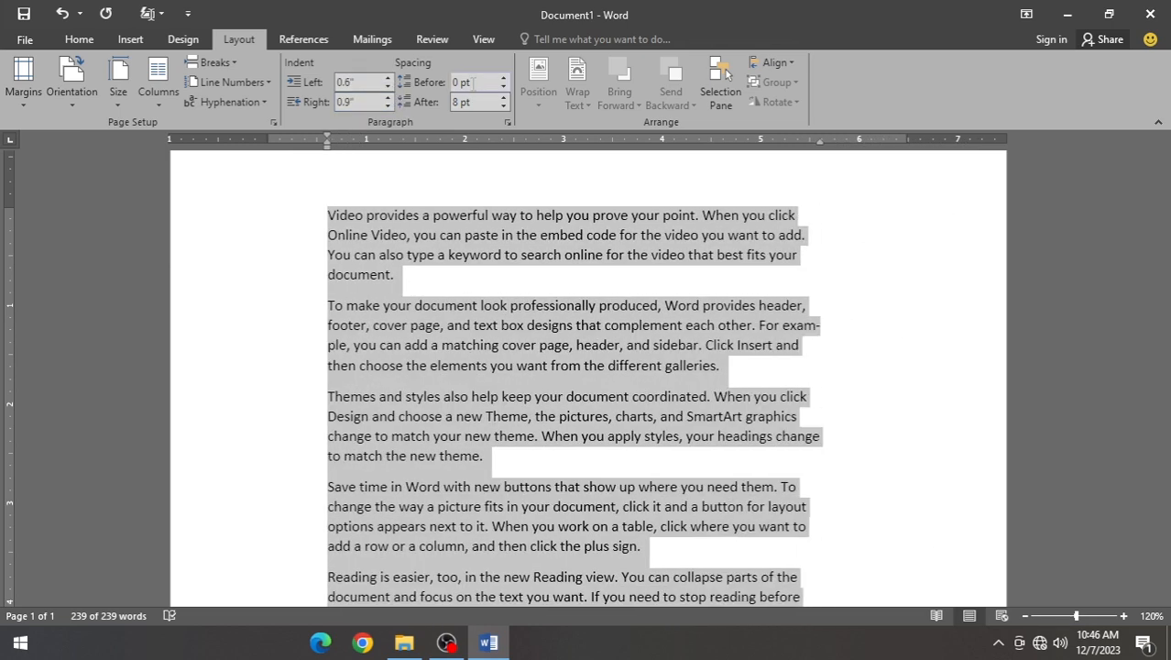
Set paragraph spacing to 24 pt before and Auto after.
{"action": "left_click", "coordinate": [503, 79]}
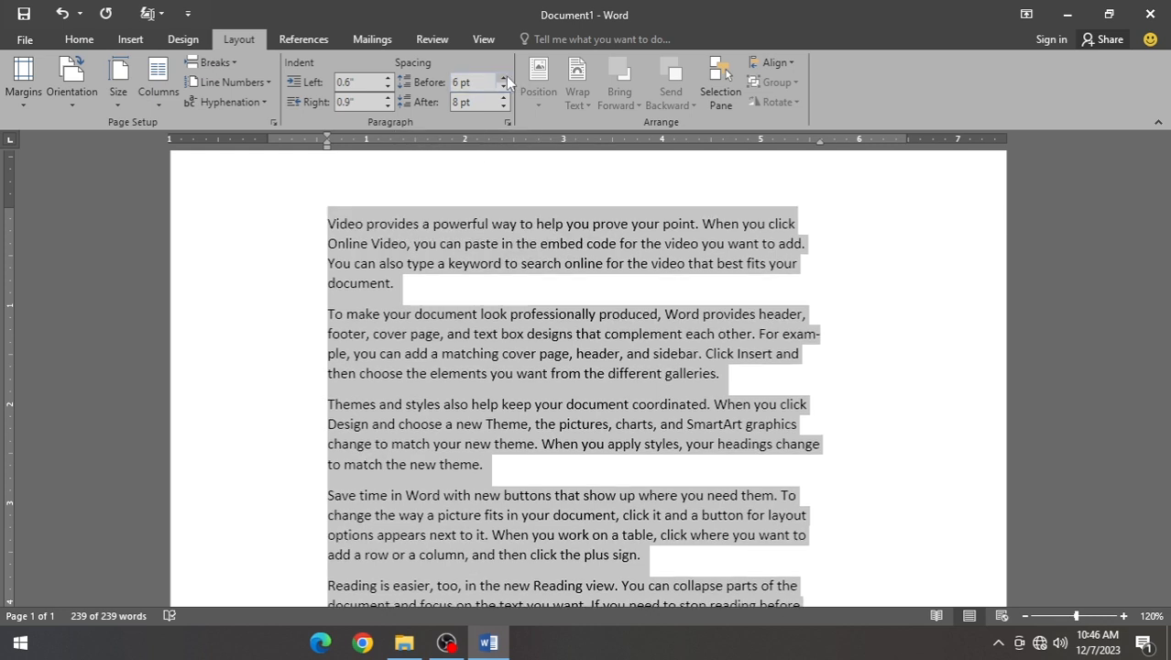
{"action": "left_click", "coordinate": [503, 78]}
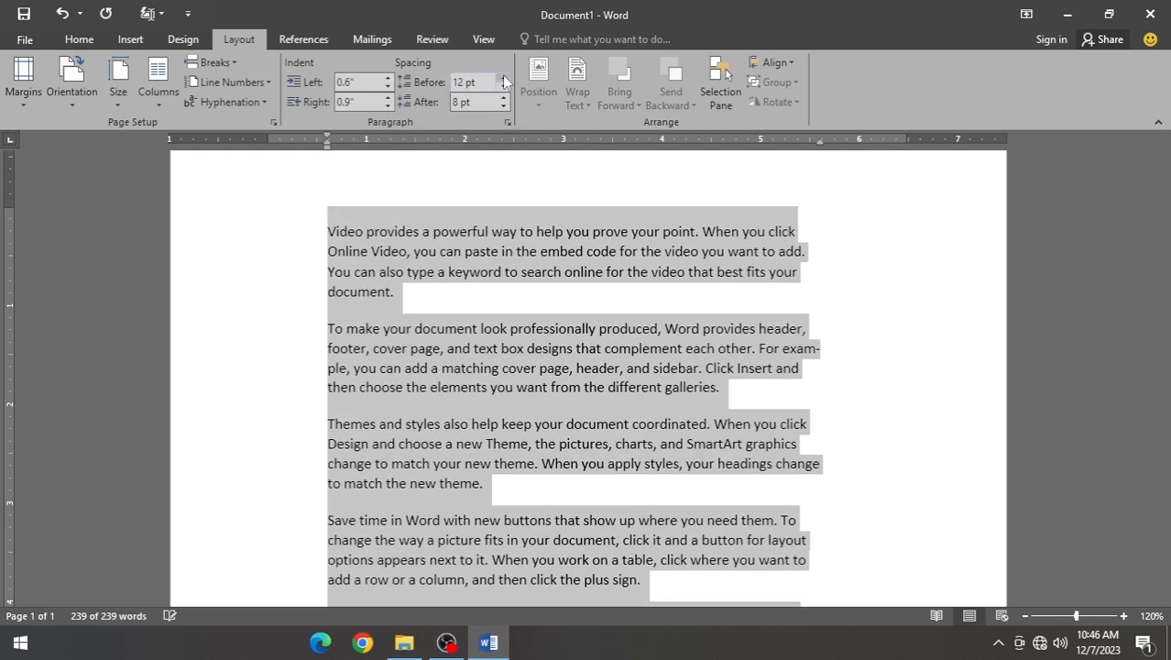
{"action": "left_click", "coordinate": [503, 78]}
{"action": "left_click", "coordinate": [504, 77]}
{"action": "left_click", "coordinate": [501, 108]}
{"action": "left_click", "coordinate": [500, 108]}
{"action": "left_click", "coordinate": [501, 108]}
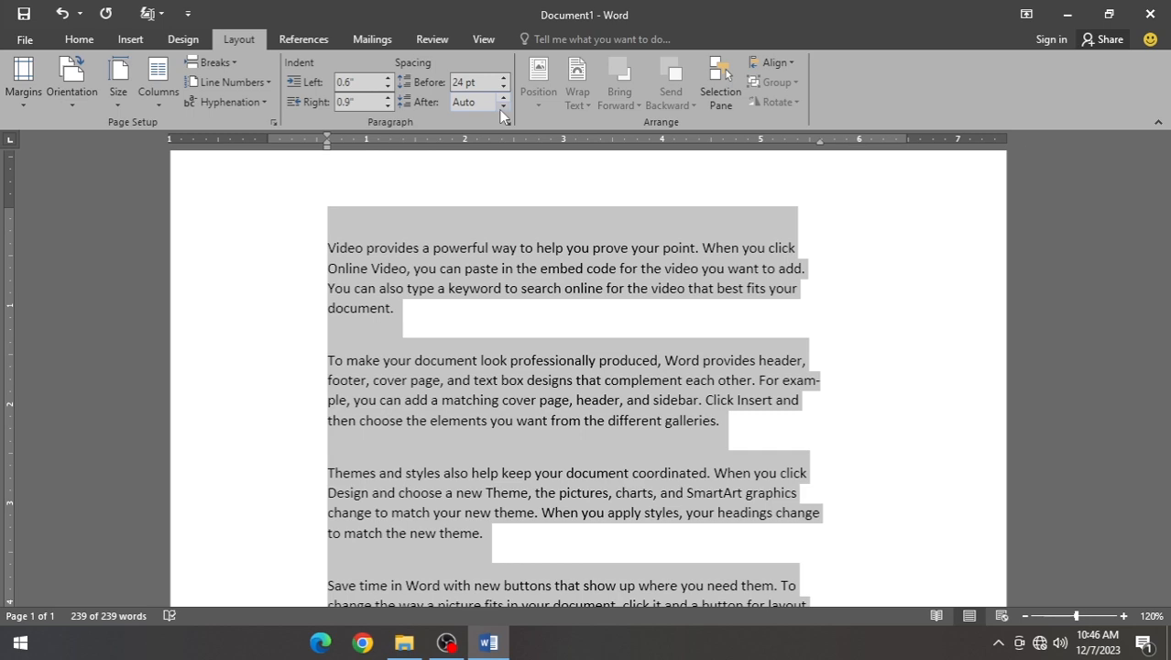
{"action": "scroll", "coordinate": [586, 385], "scroll_direction": "down", "scroll_amount": 6}
{"action": "scroll", "coordinate": [623, 412], "scroll_direction": "up", "scroll_amount": 3}
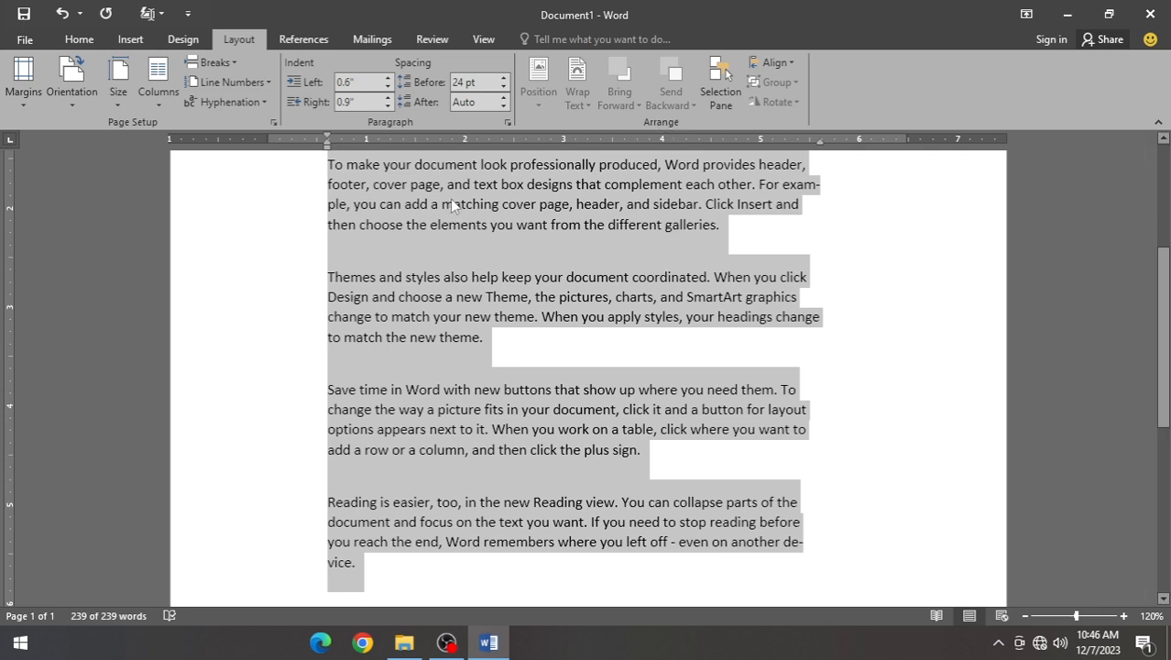
Delete the sample text, set the left indent to 0, and show the References tab.
{"action": "key", "text": "Delete"}
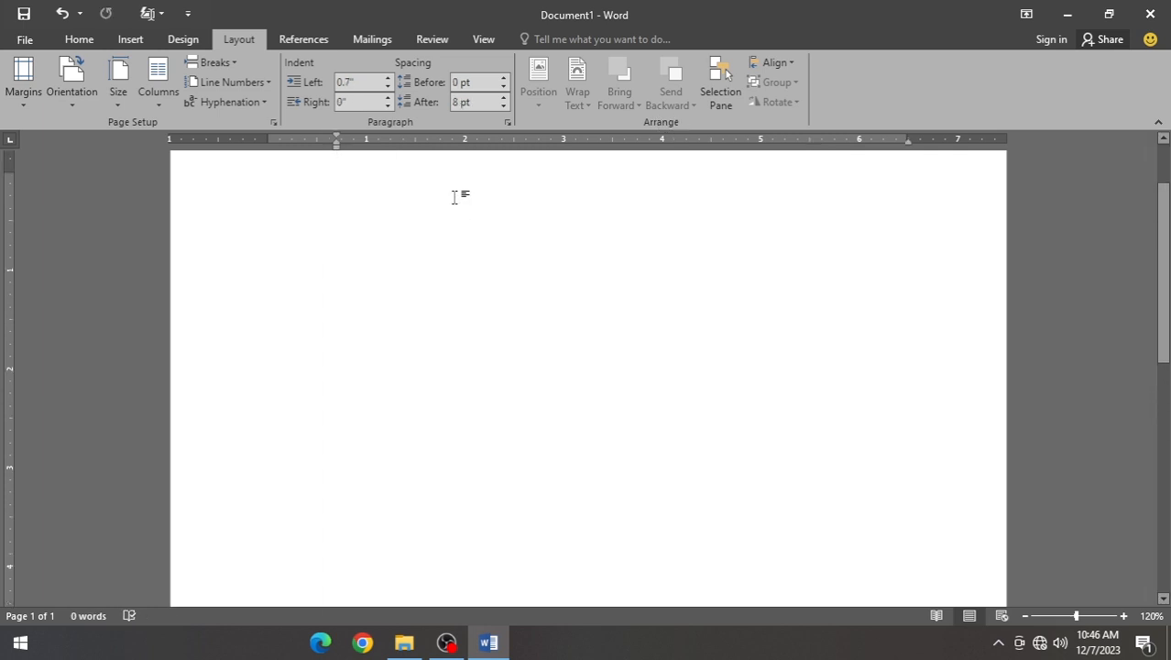
{"action": "left_click_drag", "start_coordinate": [363, 82], "coordinate": [229, 87]}
{"action": "type", "text": "0"}
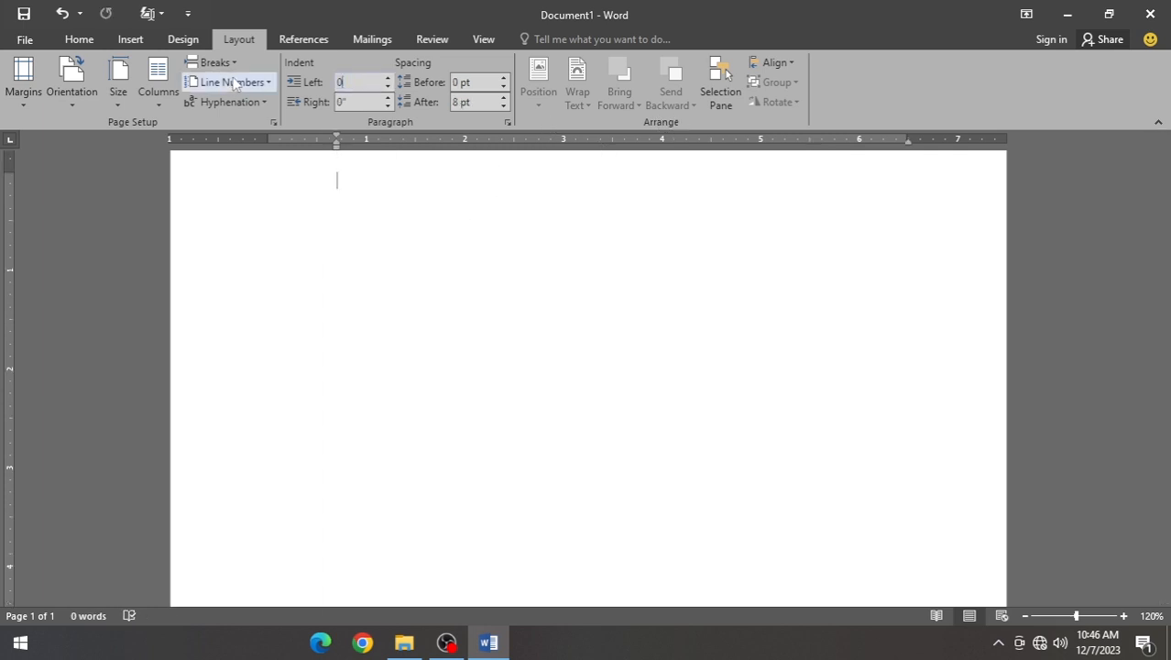
{"action": "key", "text": "Return"}
{"action": "left_click", "coordinate": [314, 41]}
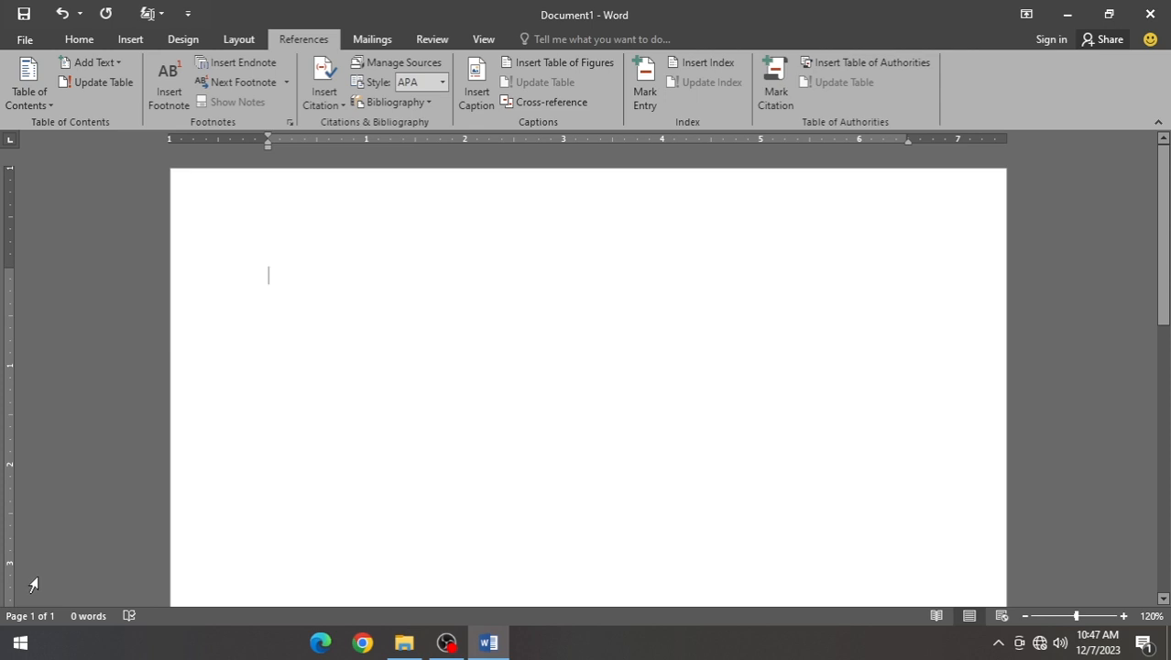
Start page 2 titled School, followed by five =rand() sample paragraphs.
{"action": "type", "text": "="}
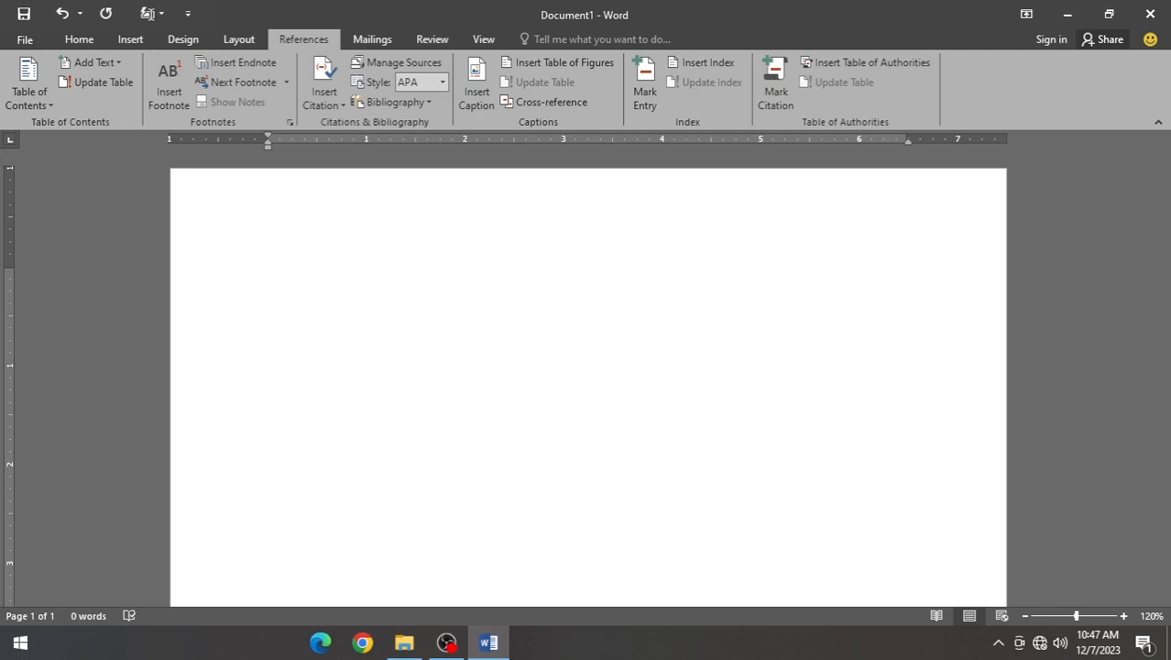
{"action": "key", "text": "ctrl+Return"}
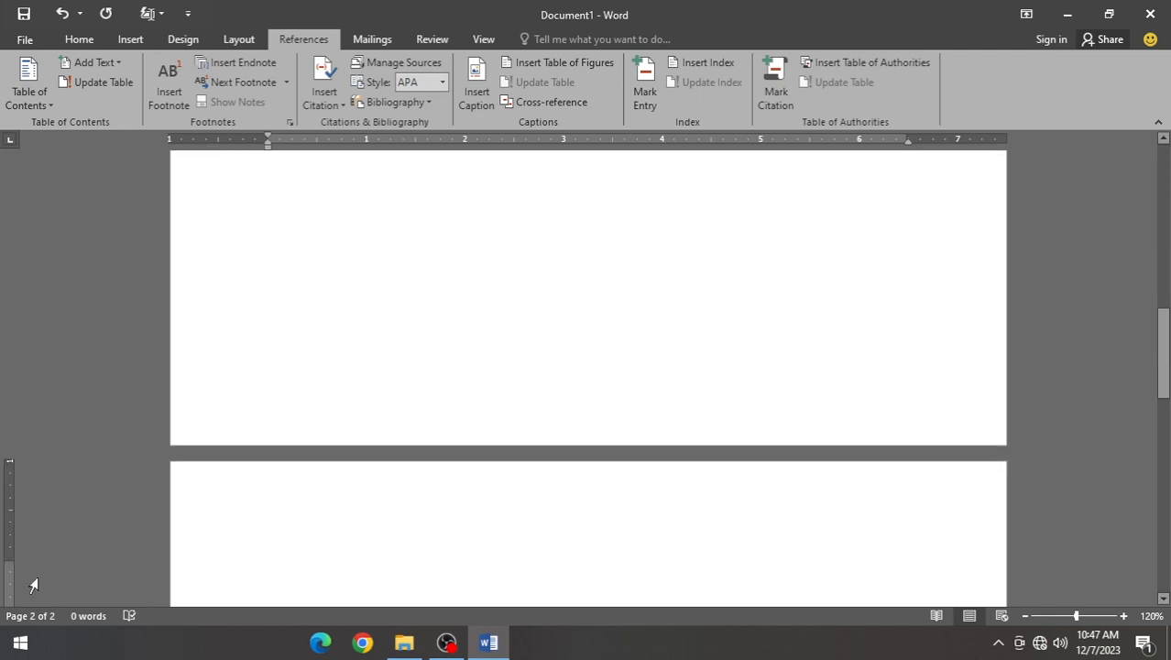
{"action": "type", "text": "Schol"}
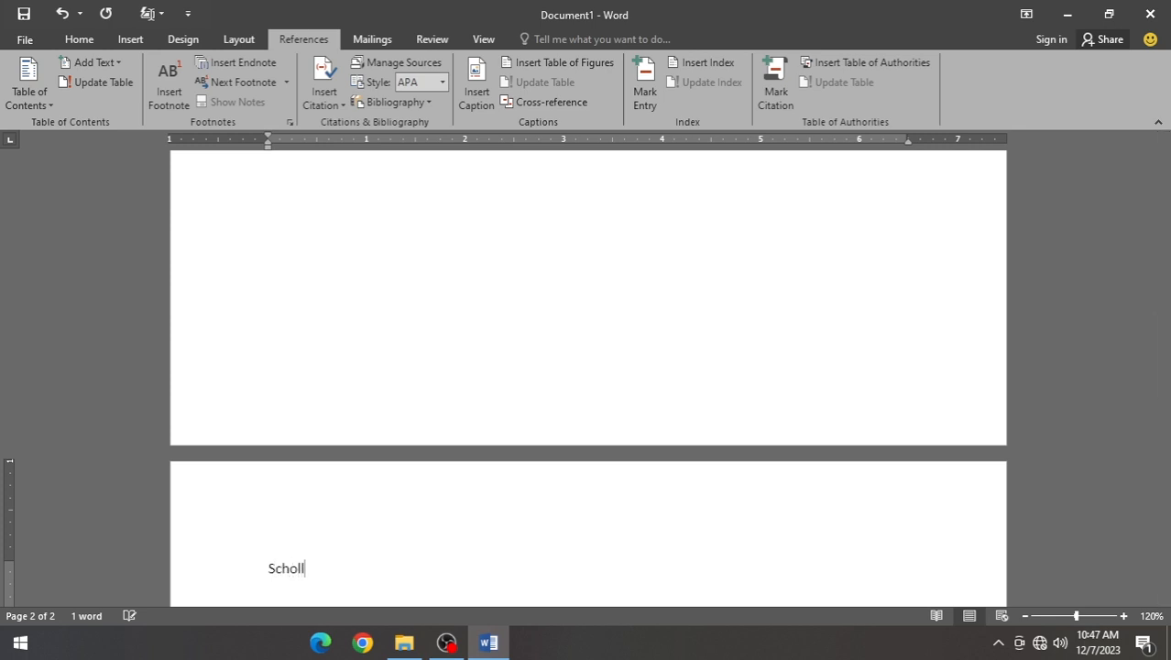
{"action": "key", "text": "BackSpace"}
{"action": "key", "text": "BackSpace"}
{"action": "type", "text": "=ra"}
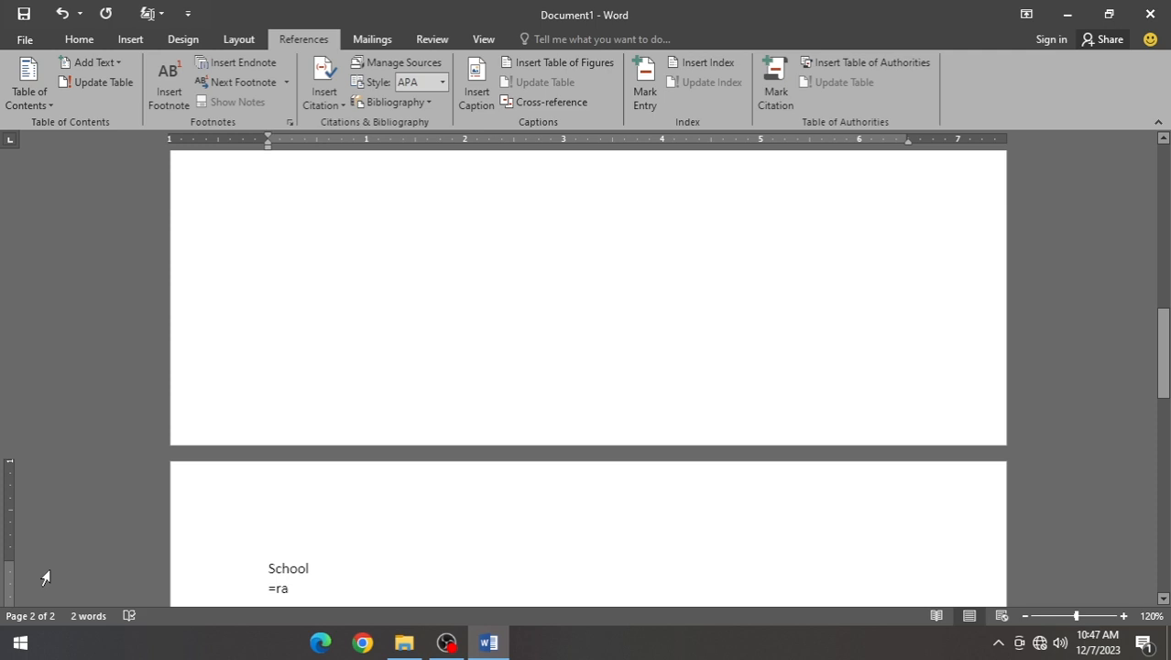
{"action": "type", "text": "nd()"}
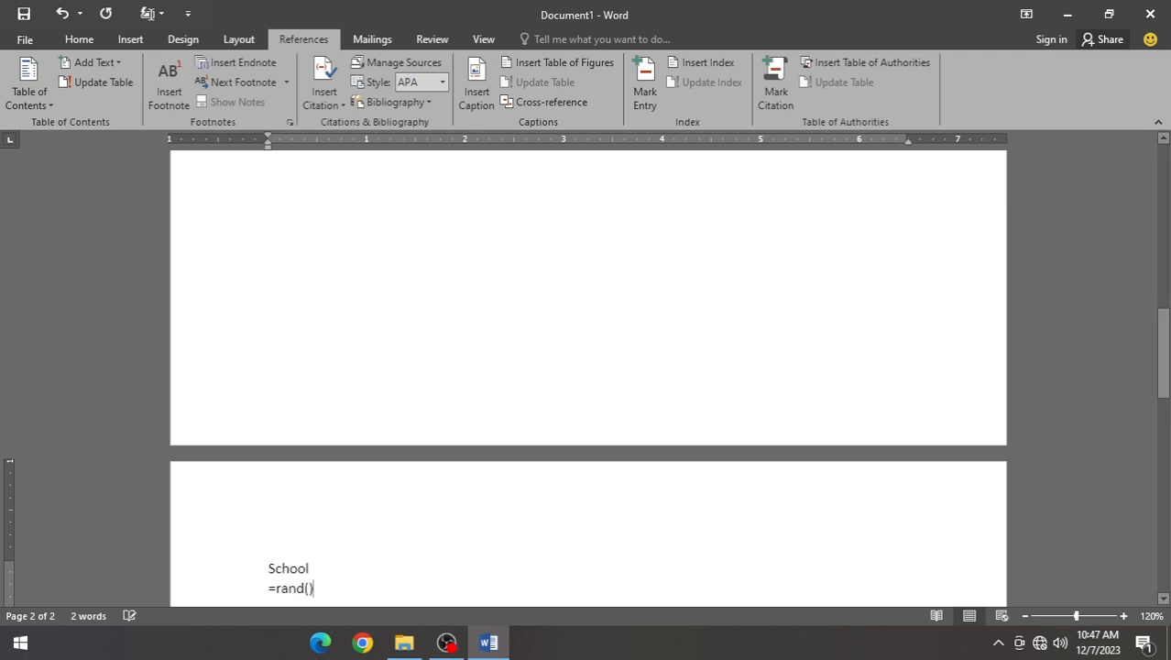
{"action": "key", "text": "Return"}
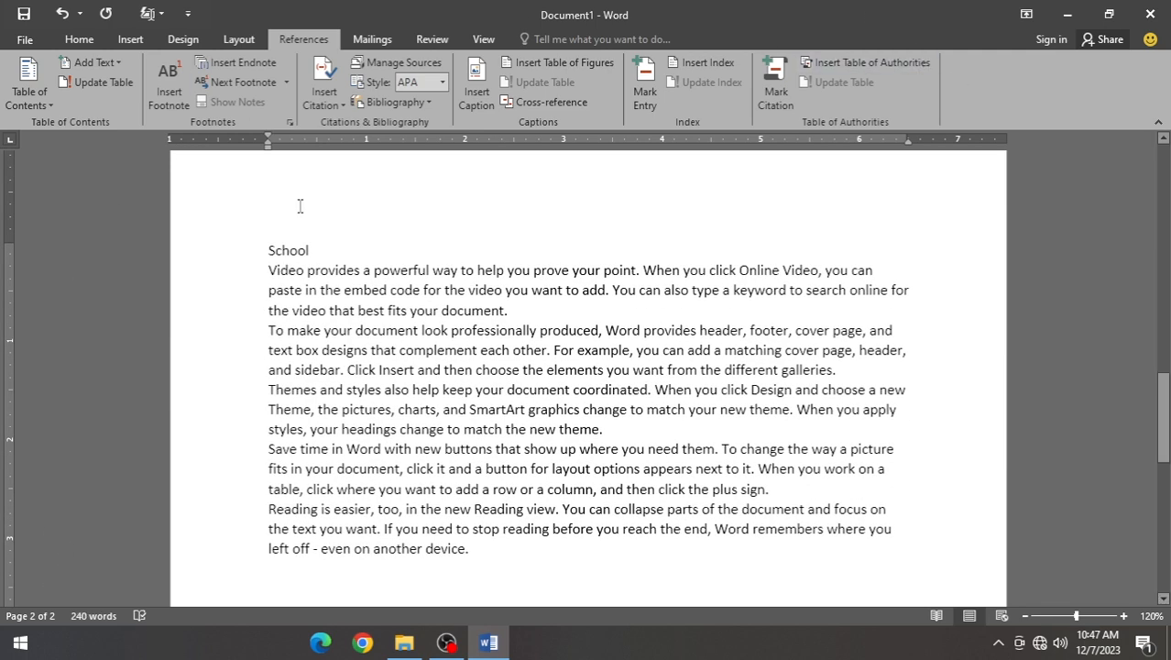
Style School as Heading 1 and start a new page 3 after the text.
{"action": "left_click_drag", "start_coordinate": [336, 241], "coordinate": [266, 253]}
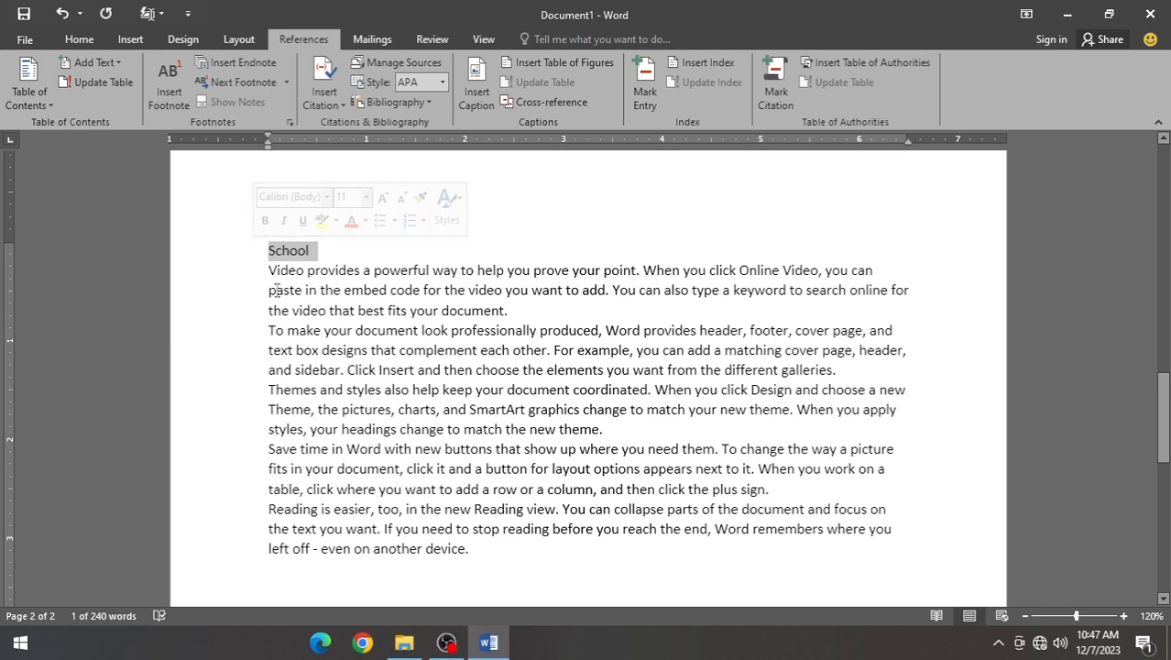
{"action": "left_click", "coordinate": [87, 40]}
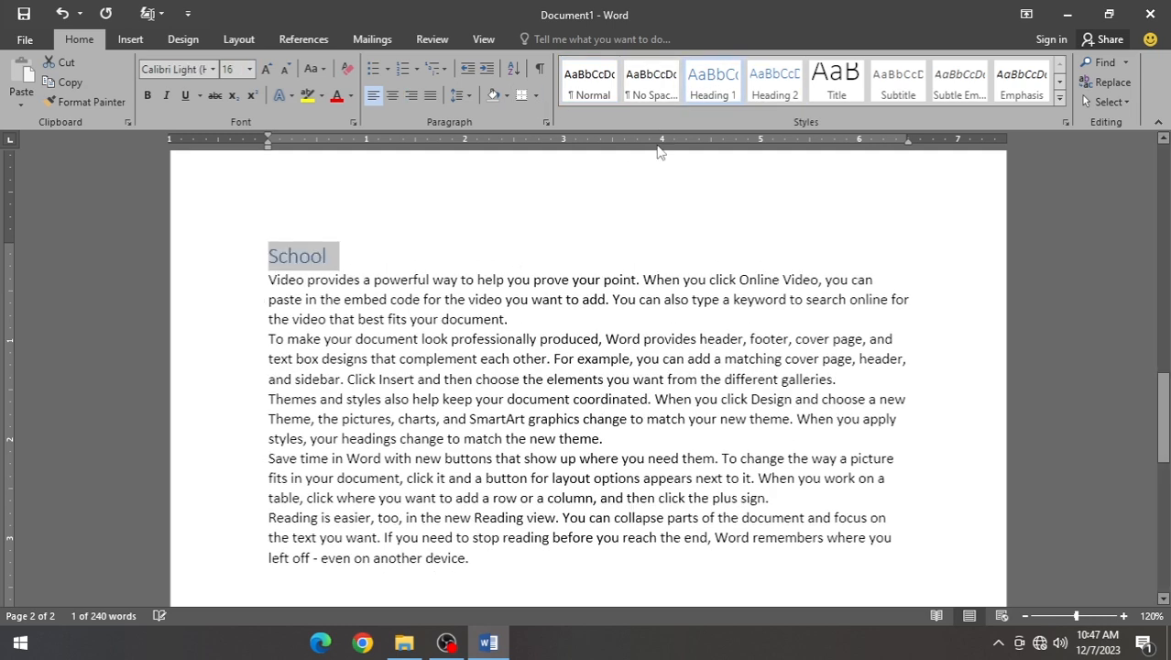
{"action": "scroll", "coordinate": [609, 374], "scroll_direction": "down", "scroll_amount": 4}
{"action": "left_click", "coordinate": [546, 371]}
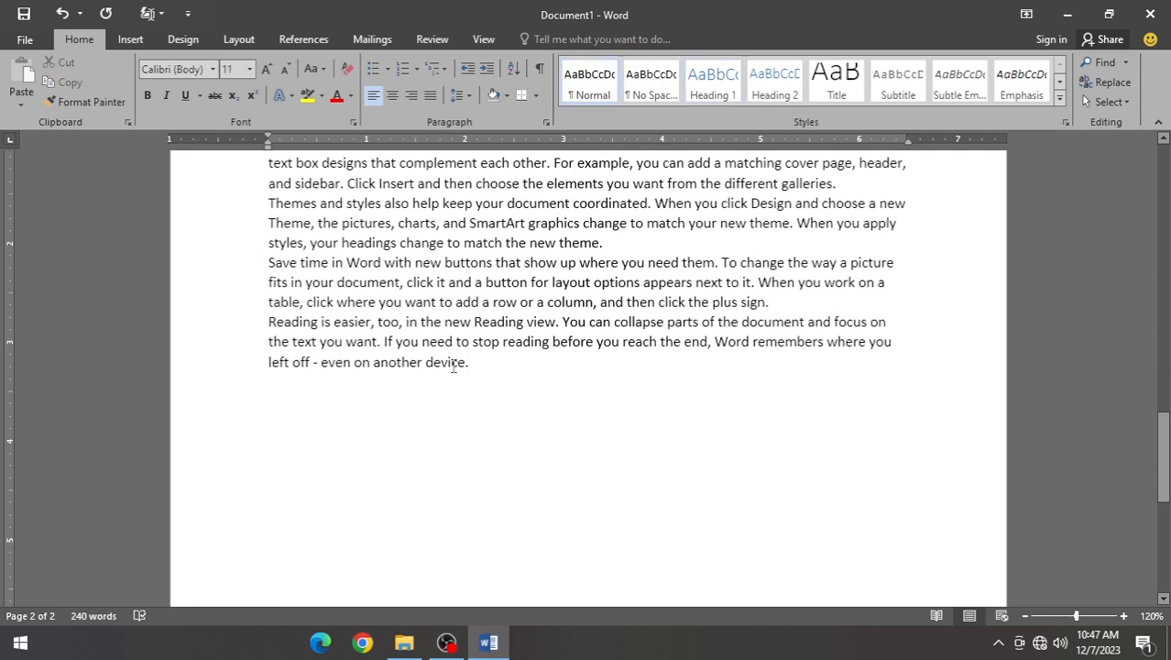
{"action": "key", "text": "ctrl+Return"}
Replace the stray '=' with a Teacher title and five =rand() sample paragraphs.
{"action": "type", "text": "="}
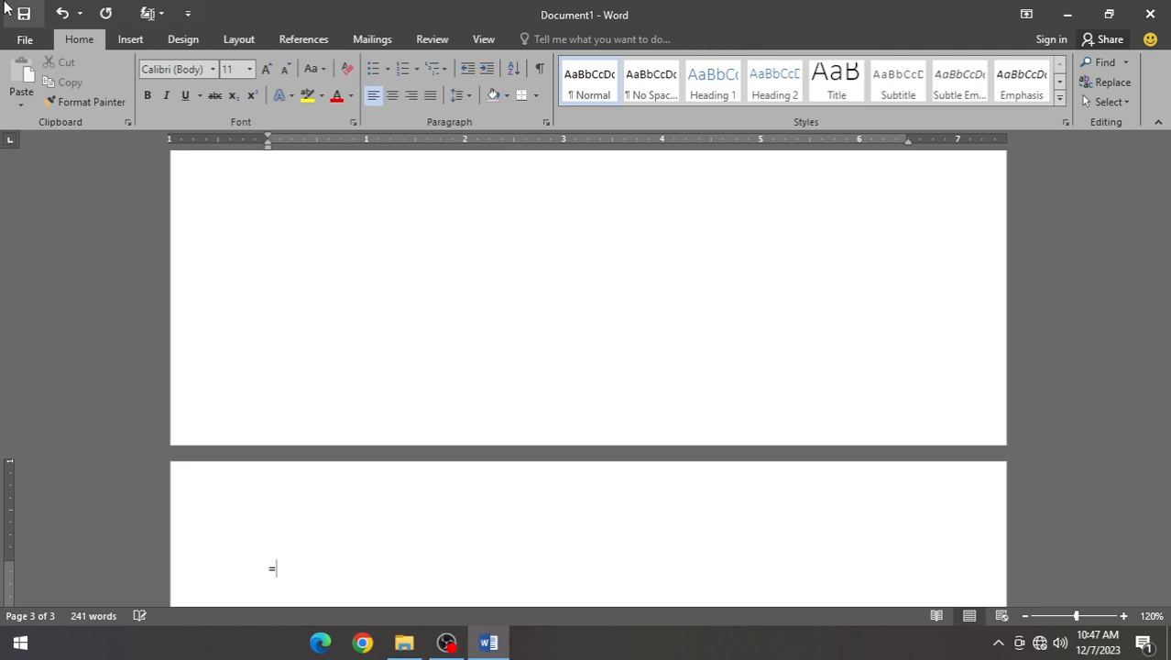
{"action": "key", "text": "BackSpace"}
{"action": "type", "text": "Teacher"}
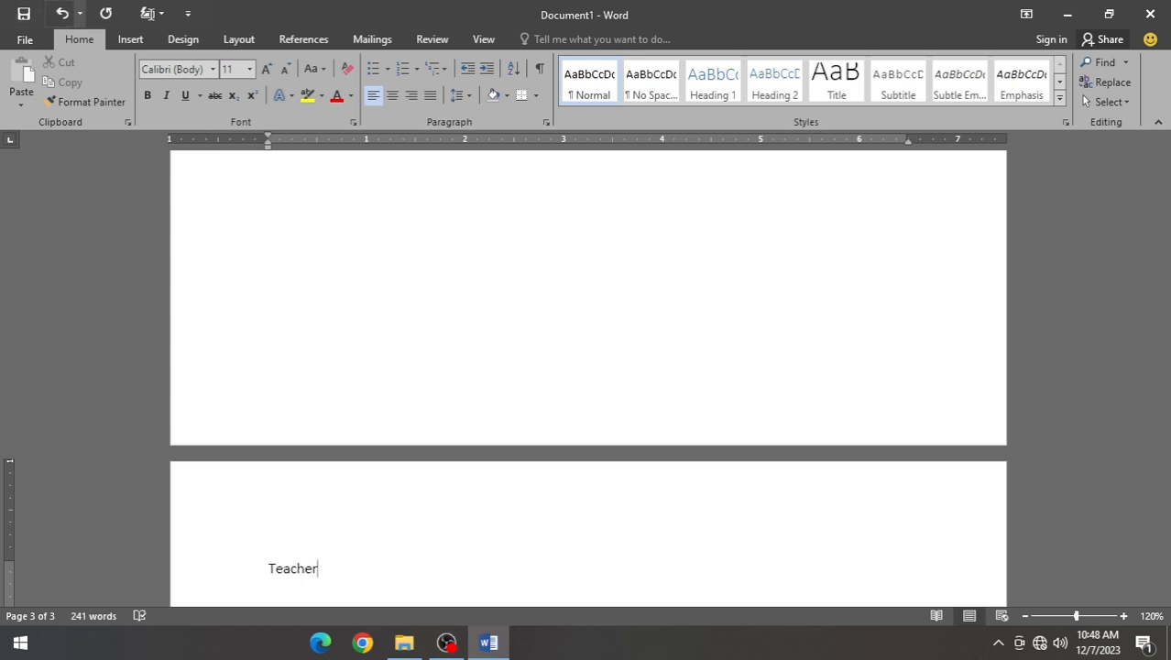
{"action": "key", "text": "Return"}
{"action": "type", "text": "=rand"}
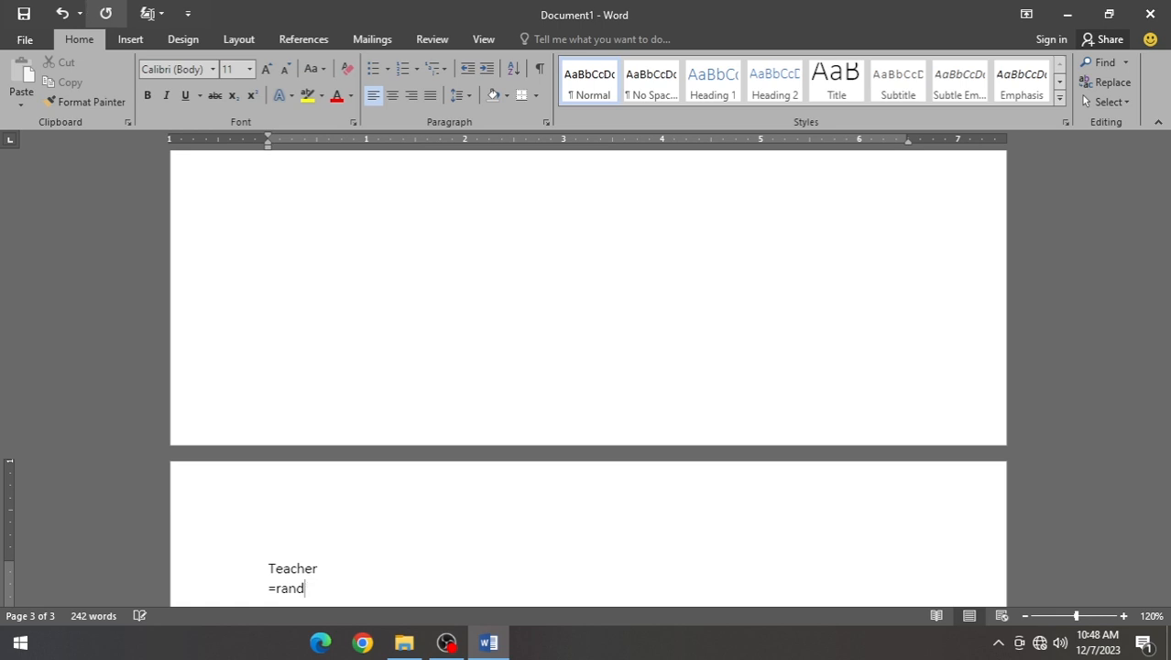
{"action": "type", "text": "()"}
{"action": "key", "text": "Return"}
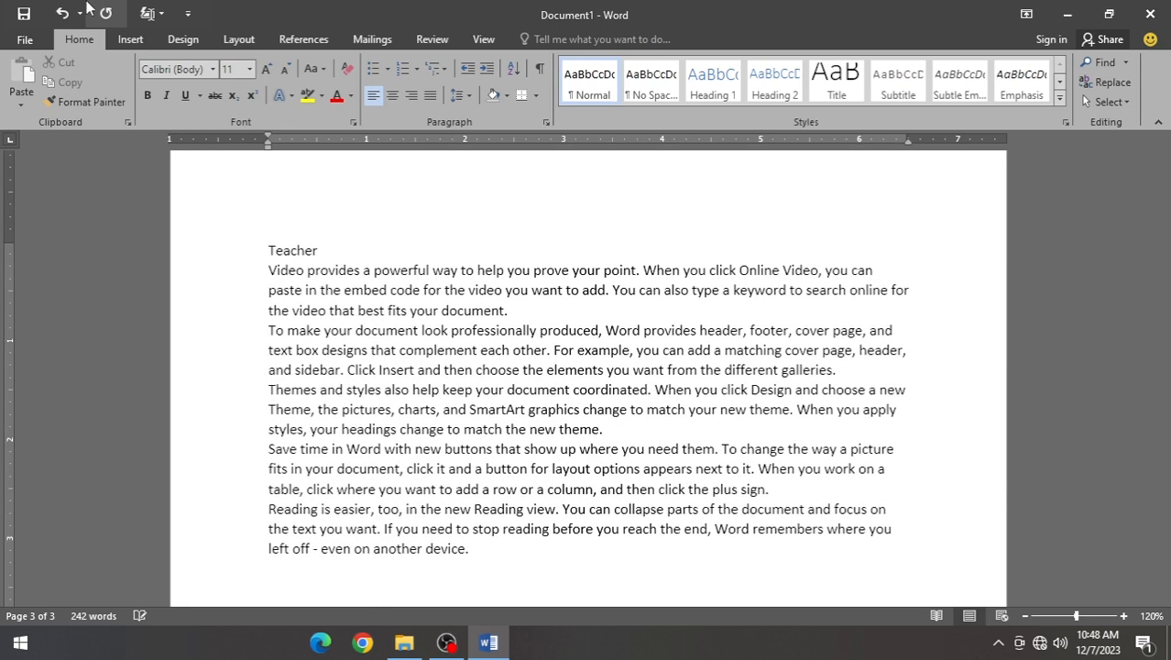
Apply Heading 1 to Teacher and return the cursor to the top of page 1.
{"action": "left_click_drag", "start_coordinate": [330, 251], "coordinate": [236, 243]}
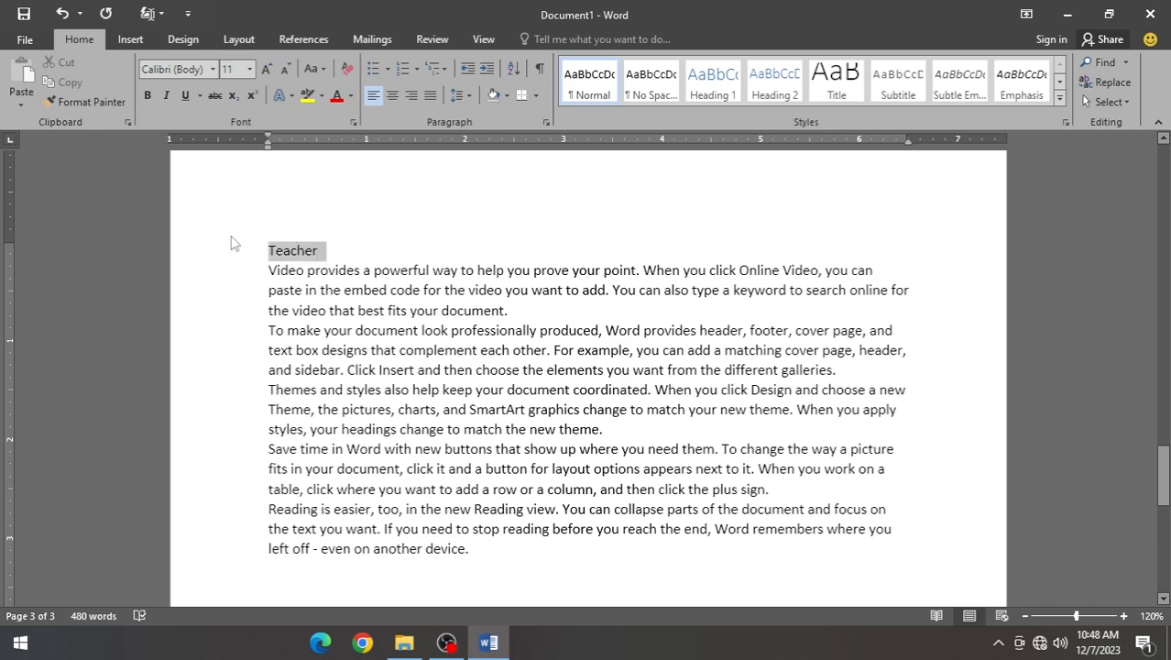
{"action": "left_click", "coordinate": [730, 87]}
{"action": "scroll", "coordinate": [374, 438], "scroll_direction": "up", "scroll_amount": 20}
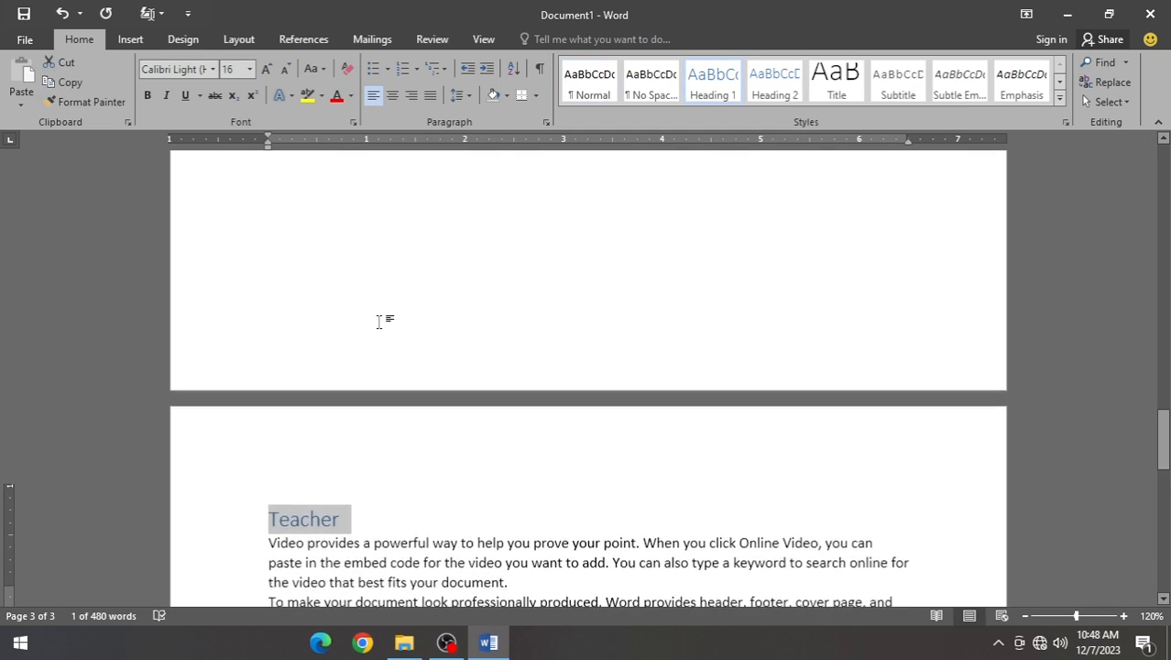
{"action": "scroll", "coordinate": [486, 409], "scroll_direction": "up", "scroll_amount": 10}
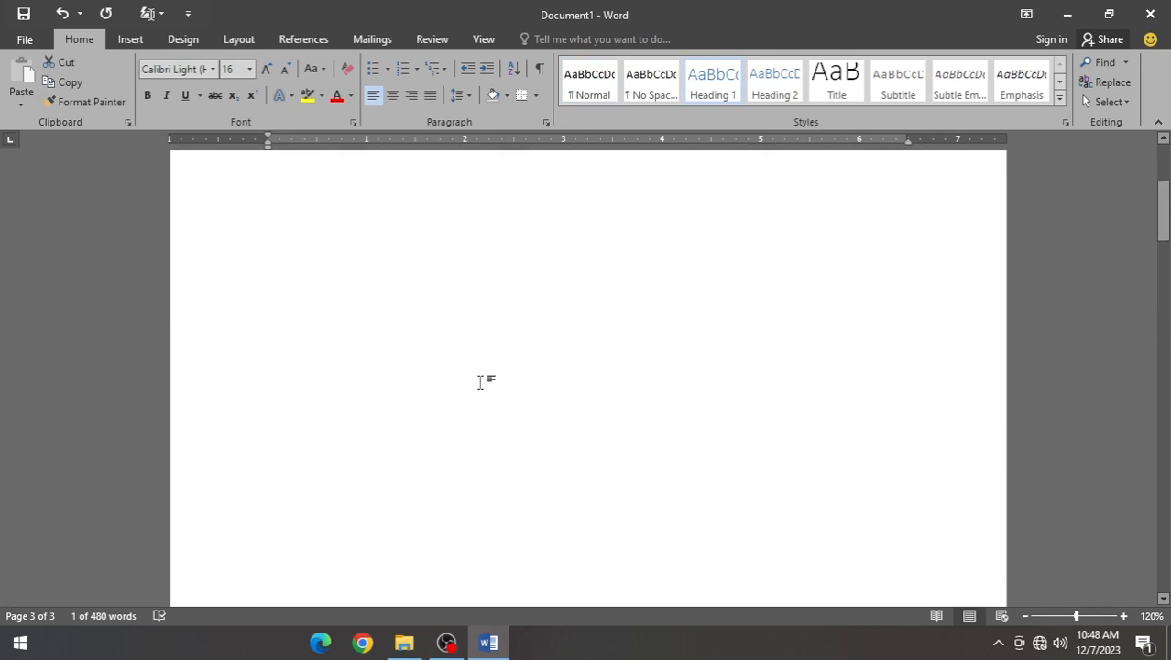
{"action": "left_click", "coordinate": [379, 236]}
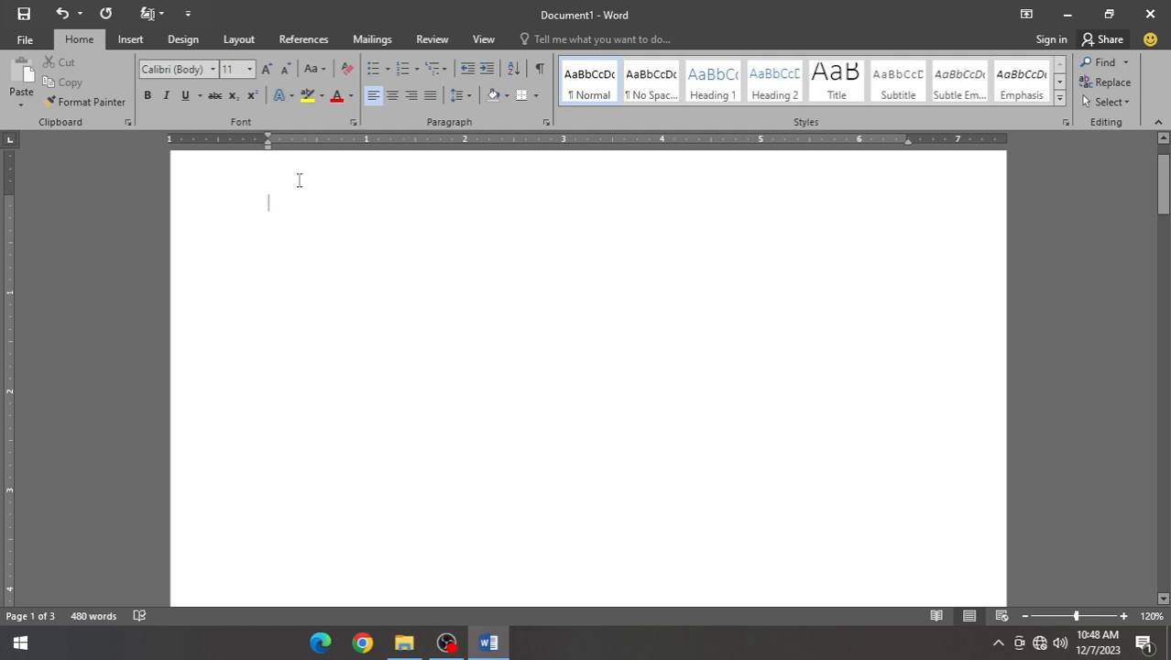
{"action": "left_click", "coordinate": [316, 40]}
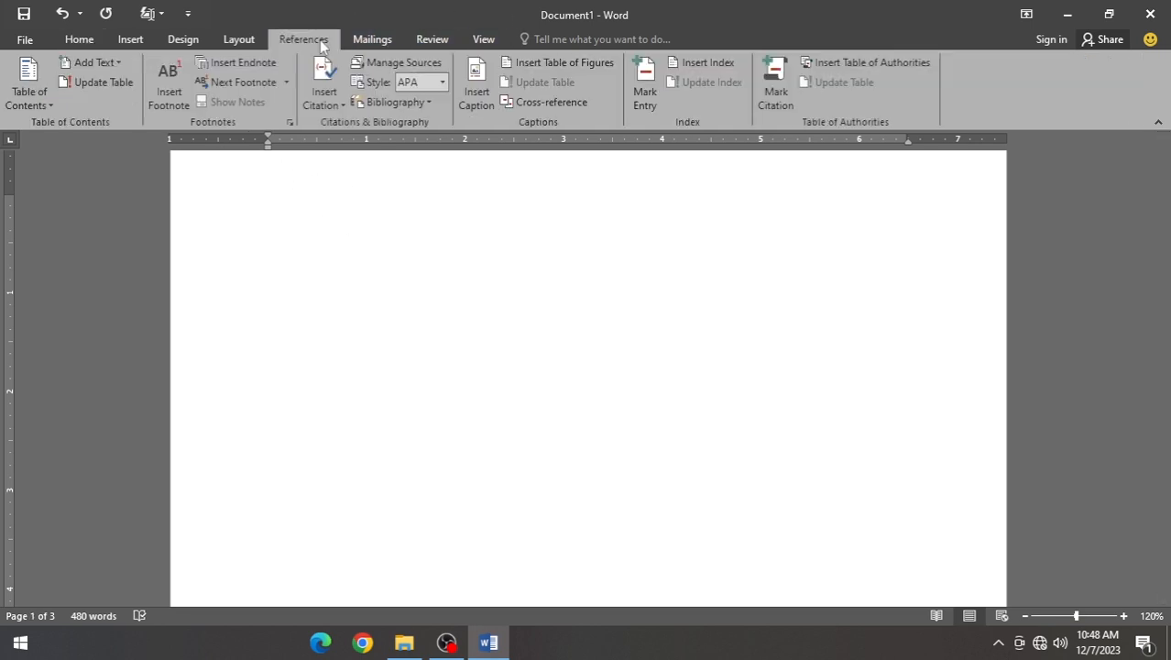
Insert an automatic table of contents on page 1 listing School and Teacher.
{"action": "left_click", "coordinate": [27, 87]}
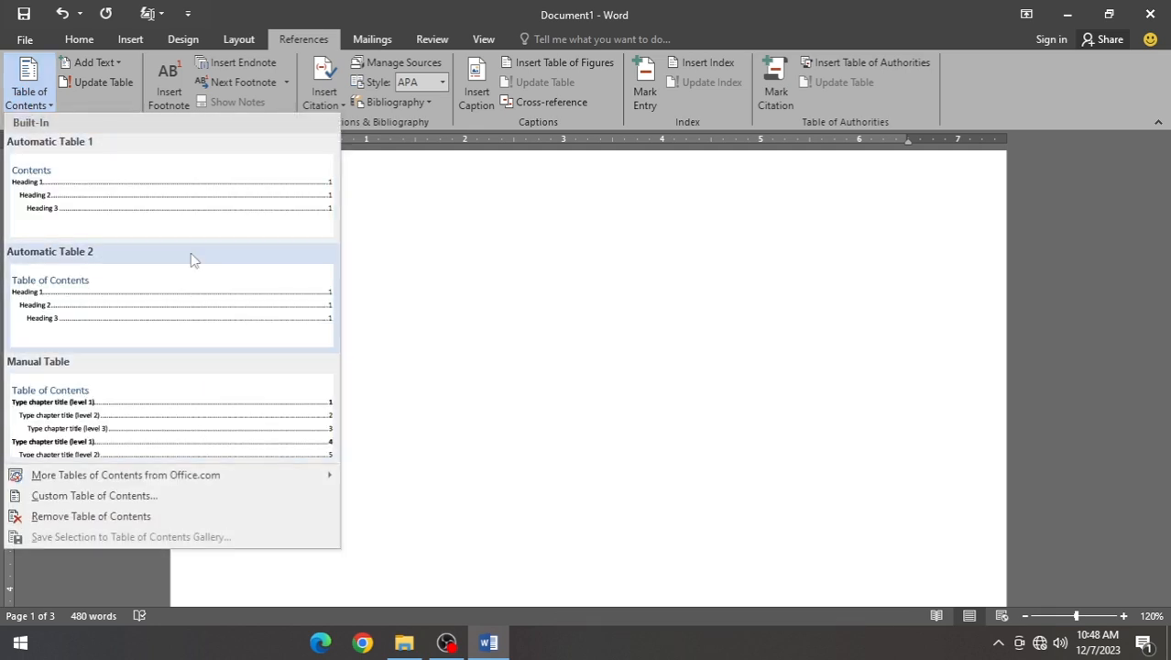
{"action": "left_click", "coordinate": [154, 194]}
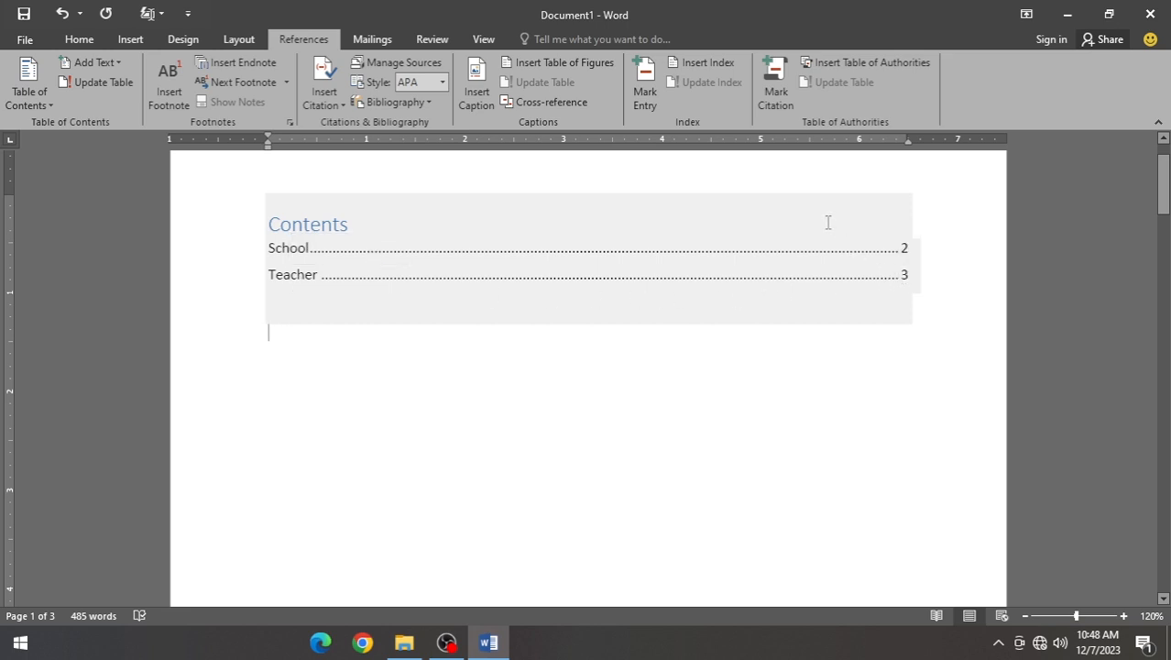
{"action": "left_click", "coordinate": [753, 255]}
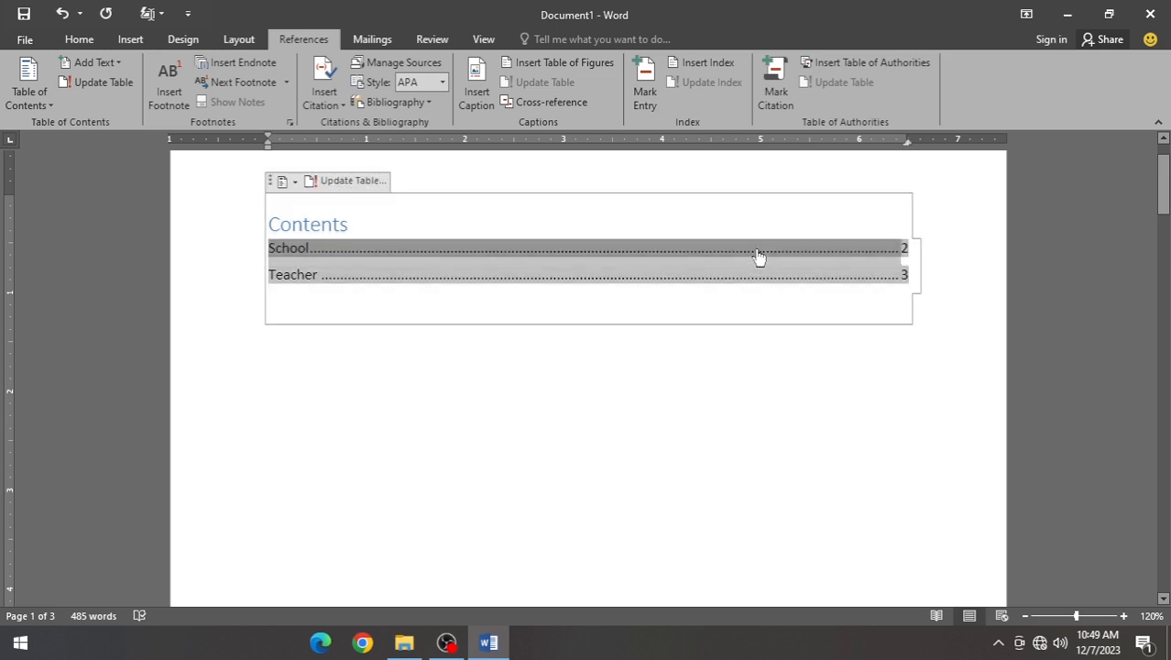
{"action": "left_click", "coordinate": [758, 255], "text": "ctrl"}
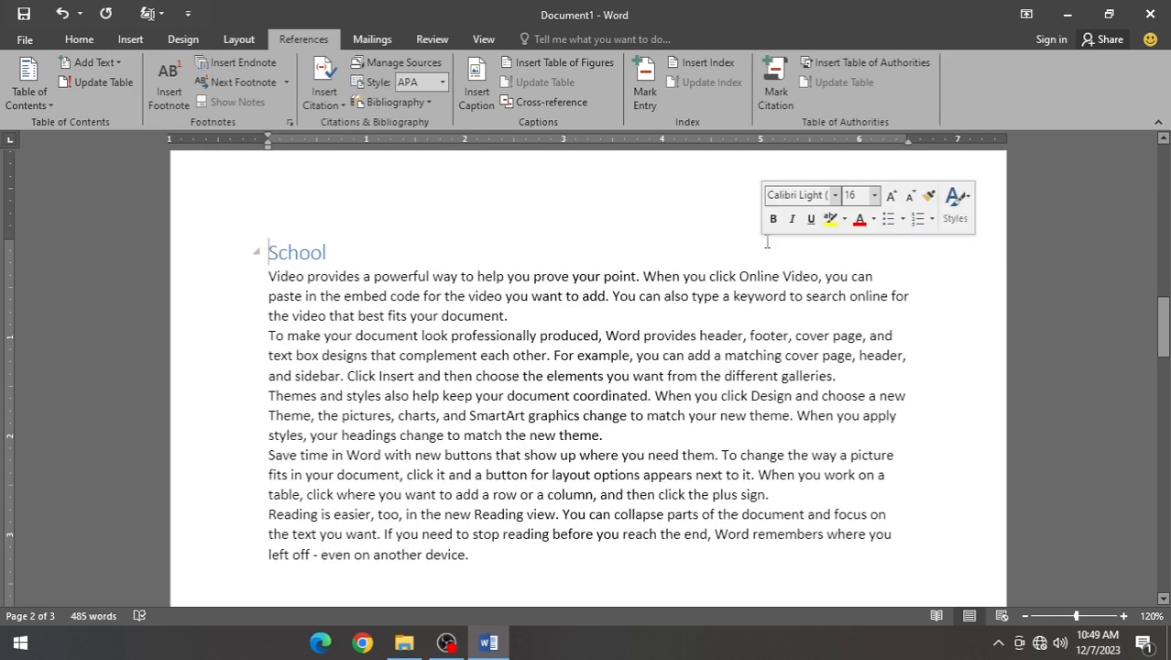
Put the cursor on the empty line after the last sample paragraph.
{"action": "scroll", "coordinate": [674, 374], "scroll_direction": "up", "scroll_amount": 10}
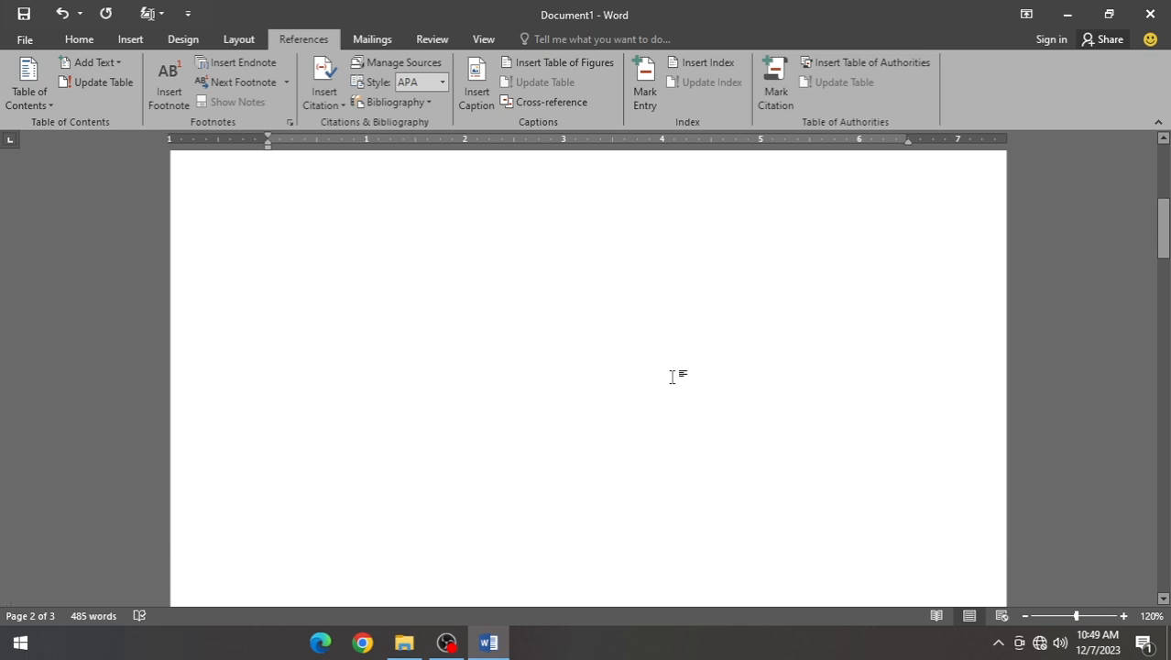
{"action": "scroll", "coordinate": [673, 374], "scroll_direction": "up", "scroll_amount": 10}
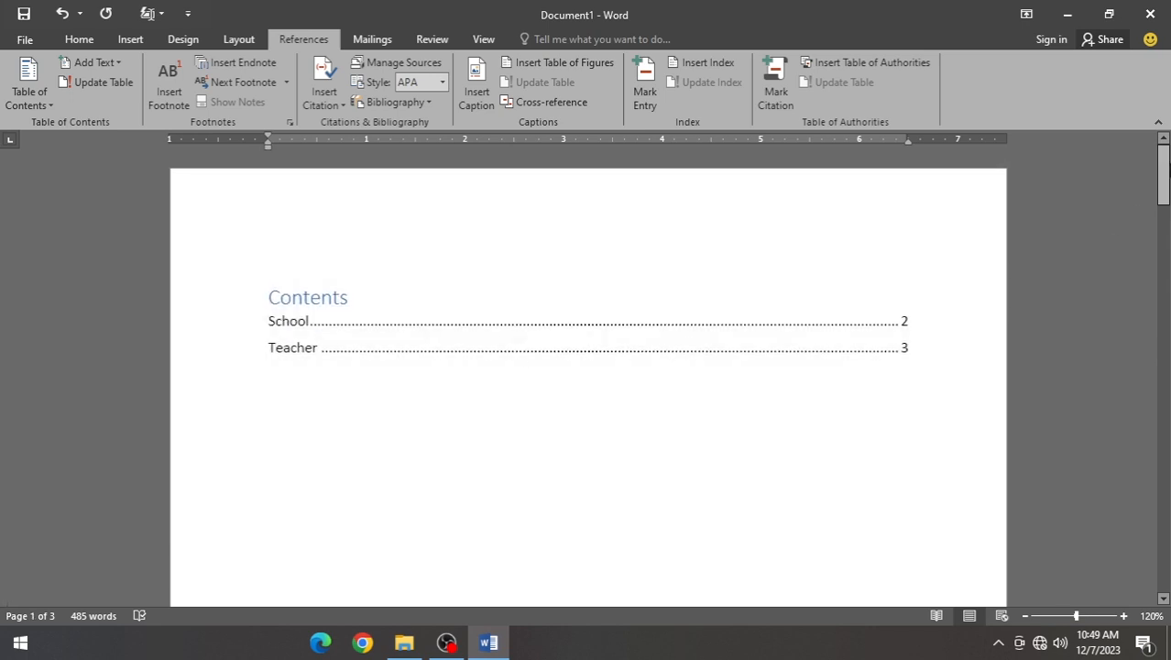
{"action": "left_click_drag", "start_coordinate": [1163, 174], "coordinate": [1090, 504]}
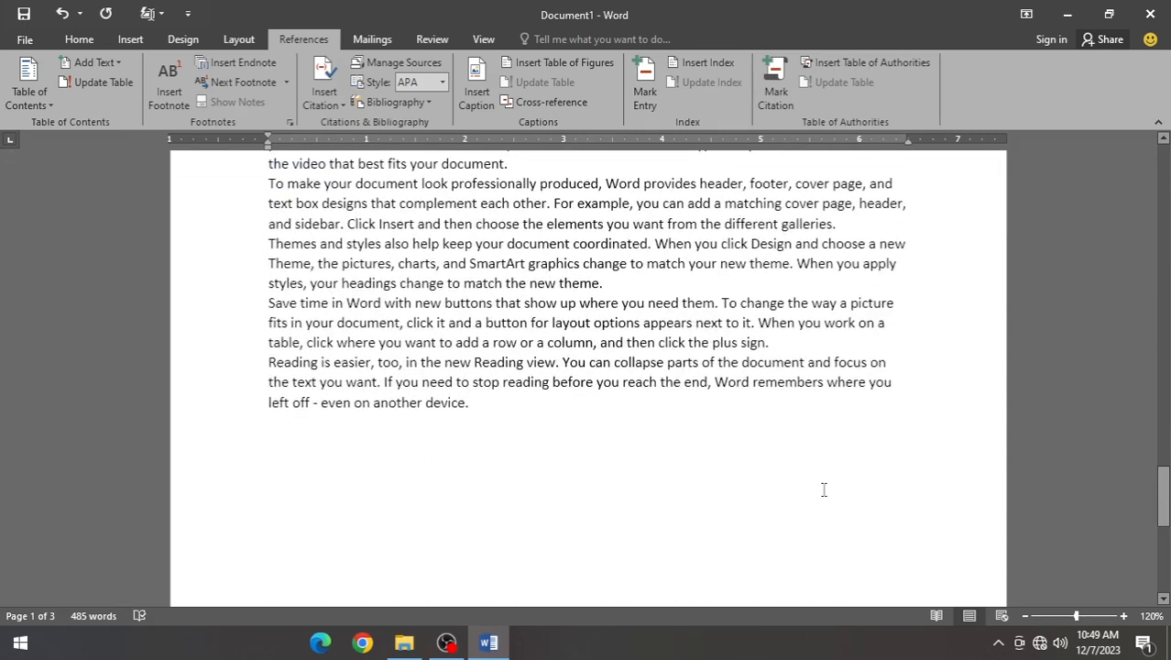
{"action": "left_click", "coordinate": [824, 490]}
{"action": "scroll", "coordinate": [807, 483], "scroll_direction": "down", "scroll_amount": 5}
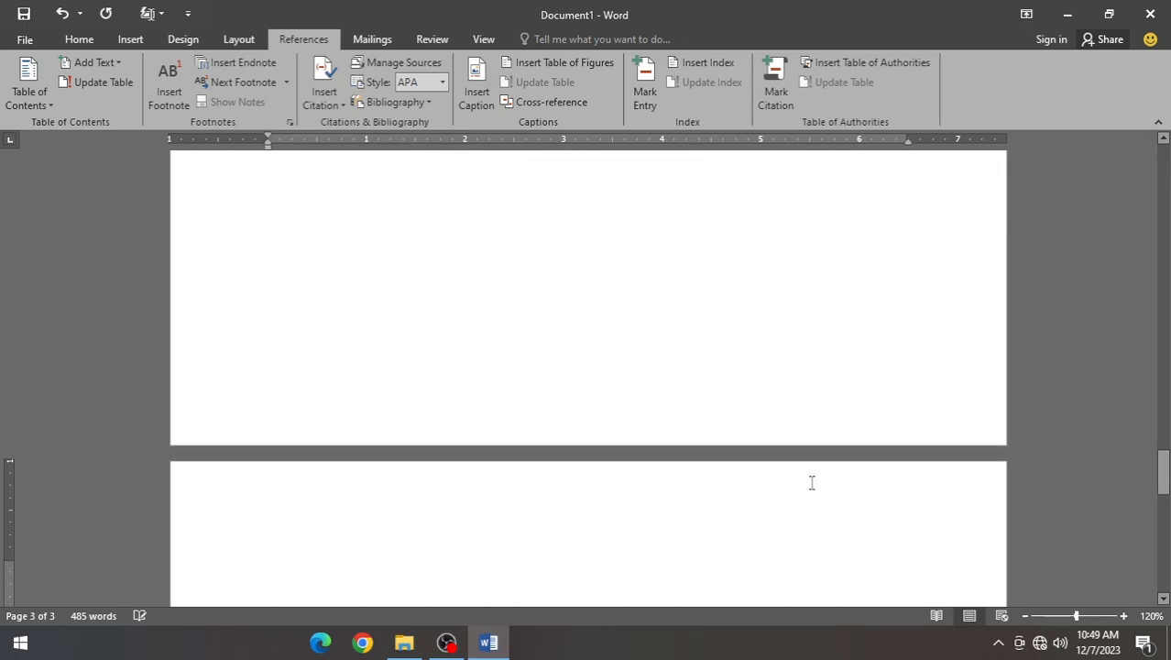
Add a new page titled GFS MENTOR with five =rand() sample paragraphs.
{"action": "key", "text": "ctrl+Return"}
{"action": "type", "text": "GFS "}
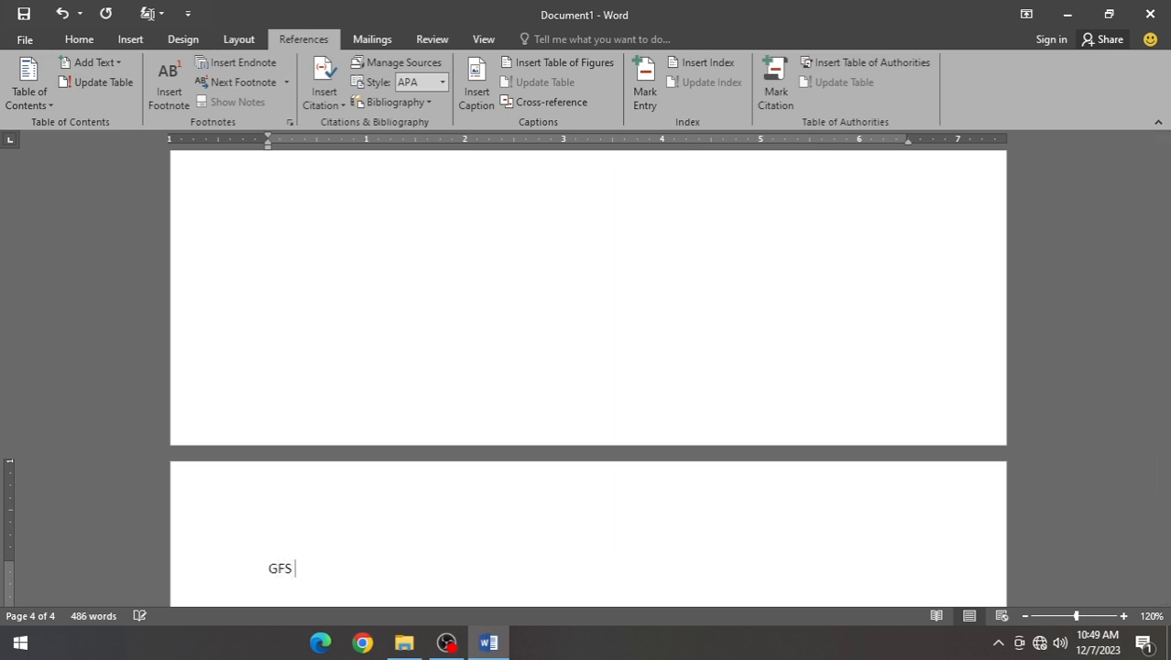
{"action": "type", "text": "MENT"}
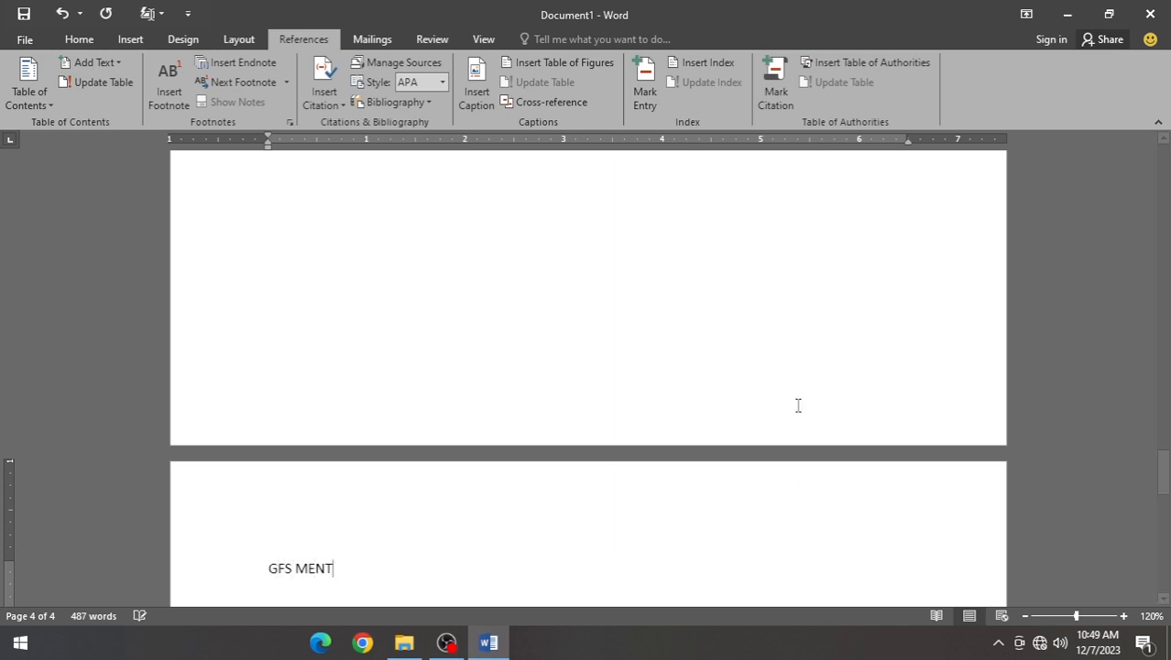
{"action": "type", "text": "OR"}
{"action": "key", "text": "Return"}
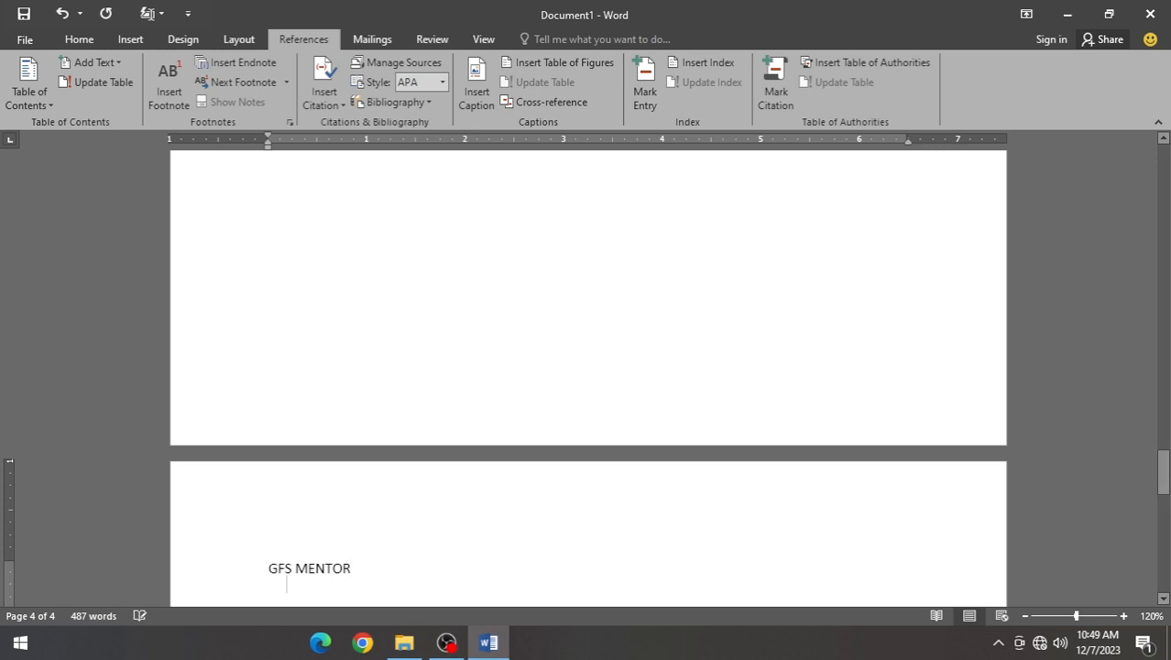
{"action": "type", "text": "=rand()"}
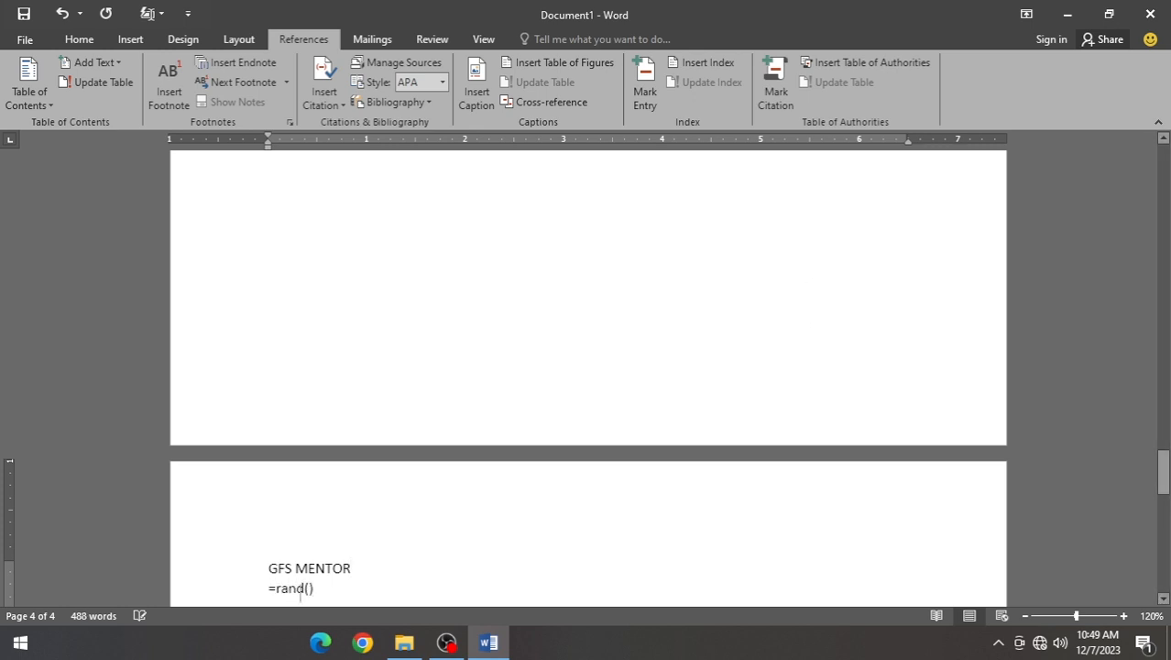
{"action": "key", "text": "Return"}
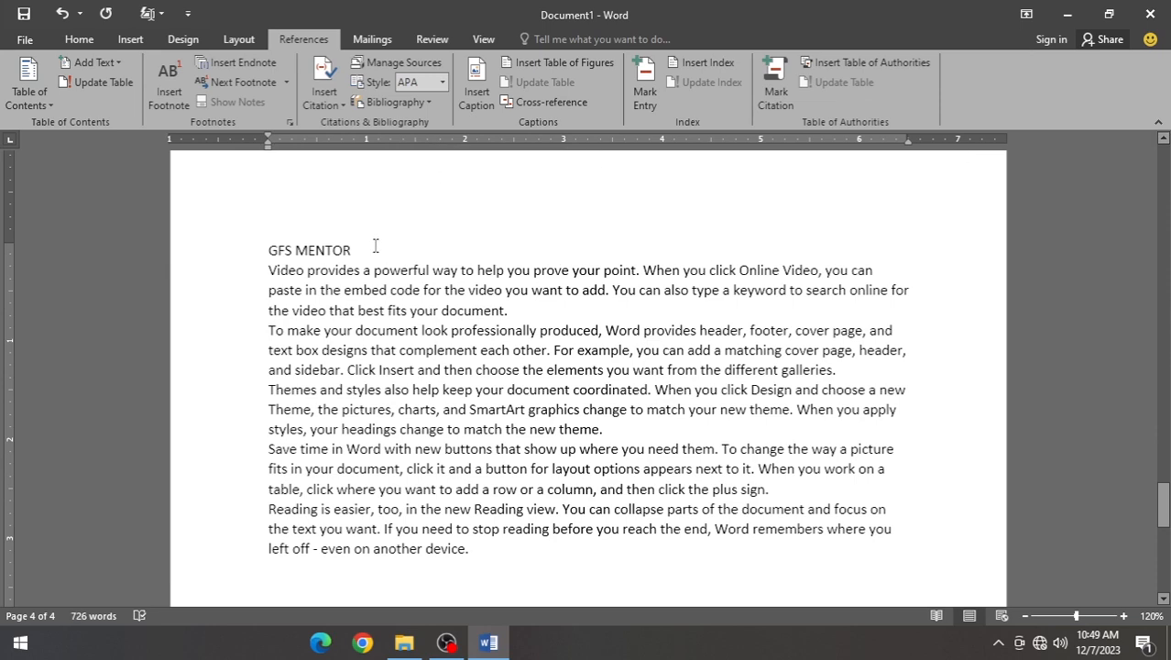
Apply Heading 1 to GFS MENTOR and place the cursor in the table of contents.
{"action": "left_click_drag", "start_coordinate": [374, 246], "coordinate": [269, 250]}
{"action": "left_click", "coordinate": [78, 39]}
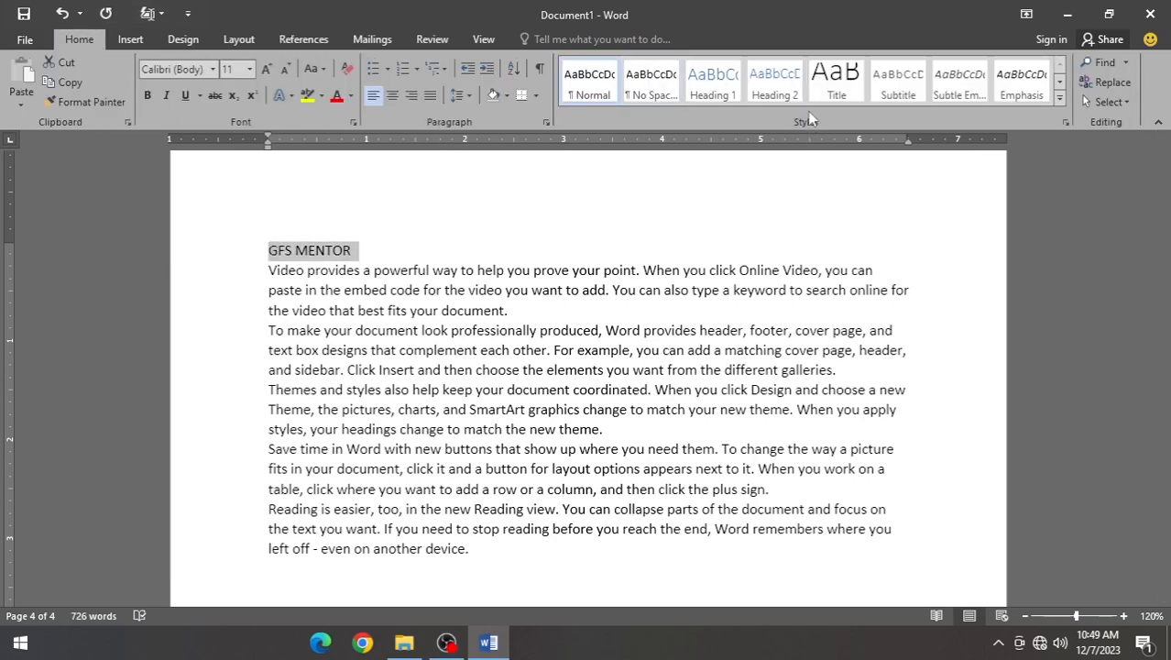
{"action": "left_click", "coordinate": [713, 82]}
{"action": "scroll", "coordinate": [513, 275], "scroll_direction": "down", "scroll_amount": 3}
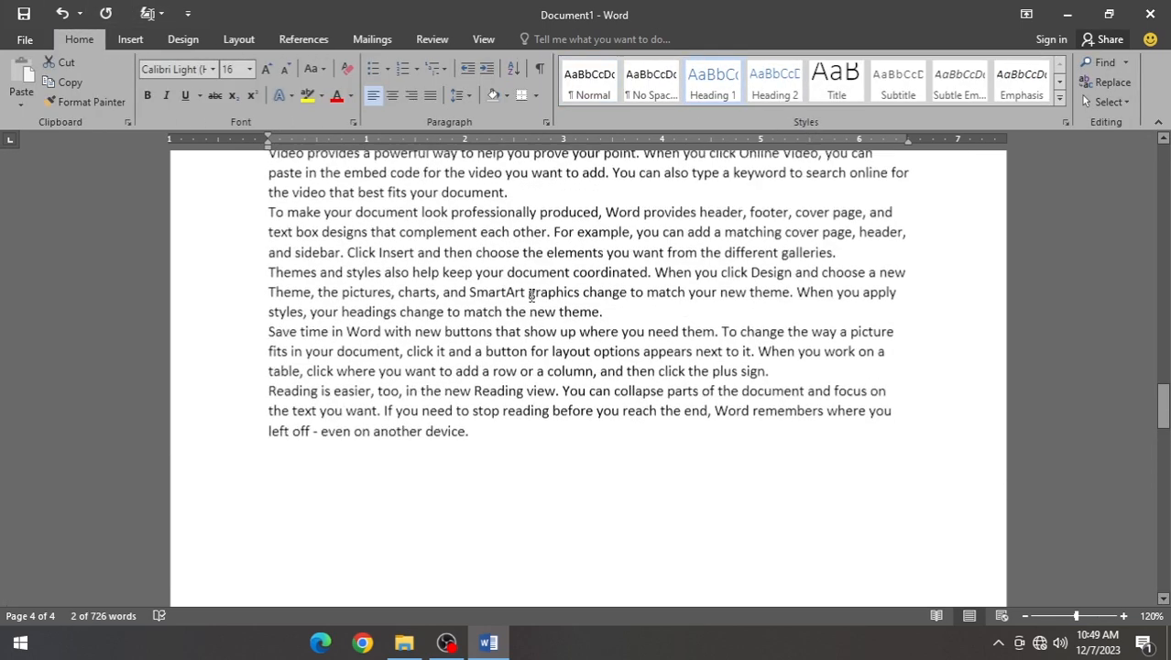
{"action": "scroll", "coordinate": [548, 269], "scroll_direction": "down", "scroll_amount": 3}
{"action": "scroll", "coordinate": [549, 266], "scroll_direction": "up", "scroll_amount": 10}
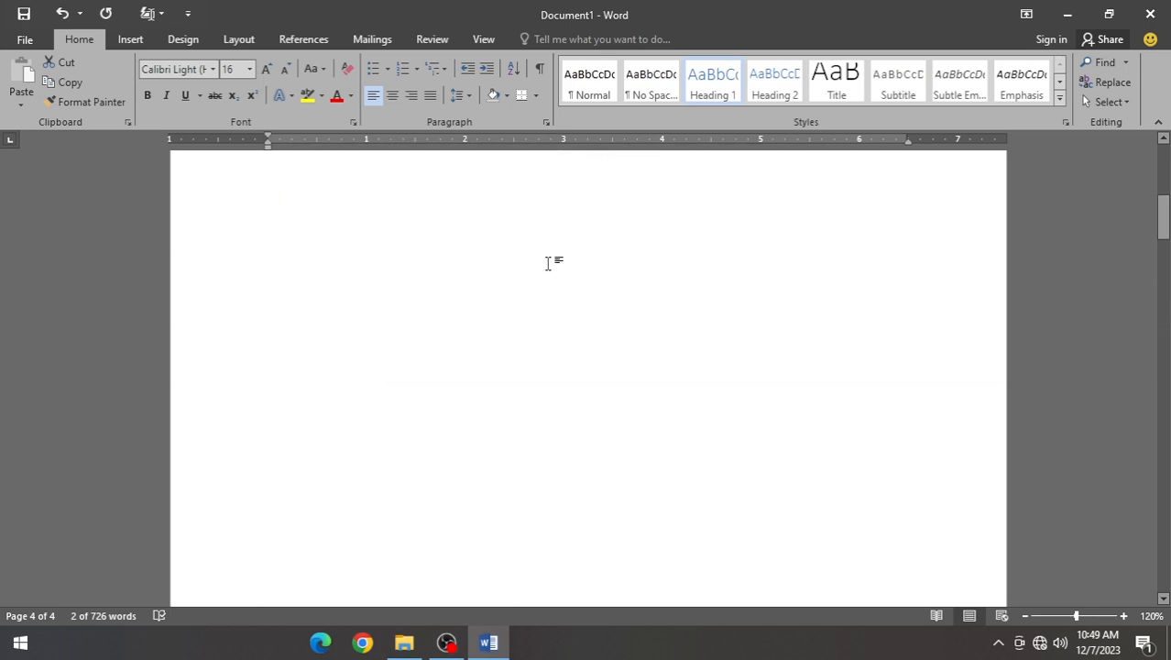
{"action": "scroll", "coordinate": [513, 257], "scroll_direction": "up", "scroll_amount": 5}
{"action": "left_click", "coordinate": [379, 397]}
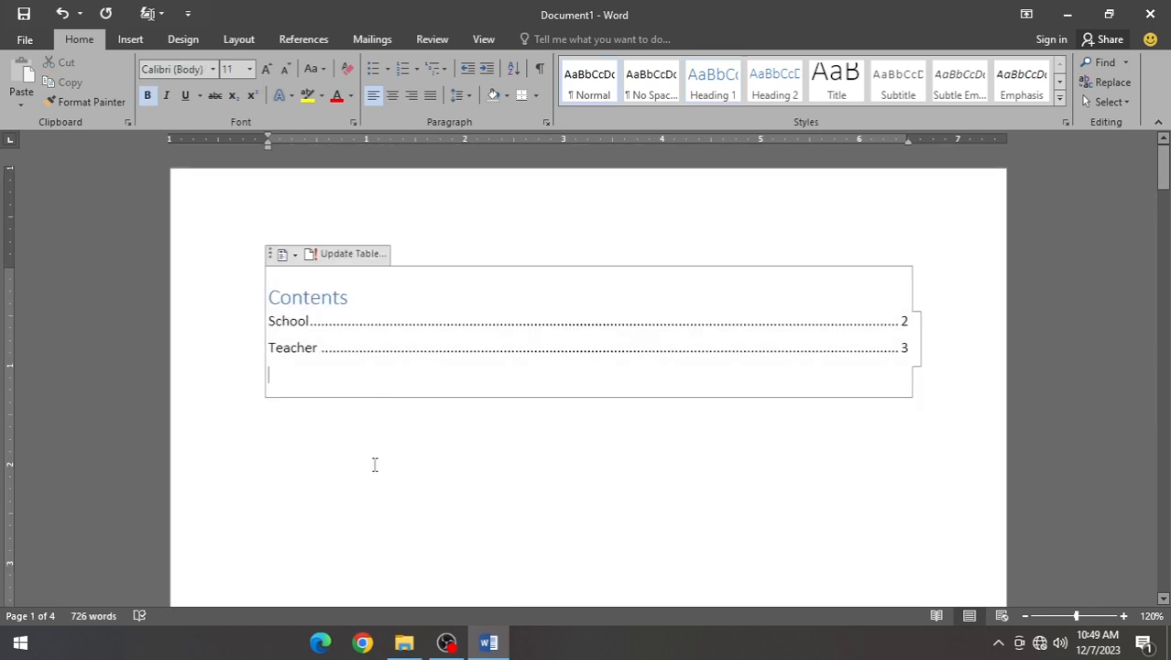
Update the entire table of contents so GFS MENTOR appears on page 4.
{"action": "left_click", "coordinate": [303, 41]}
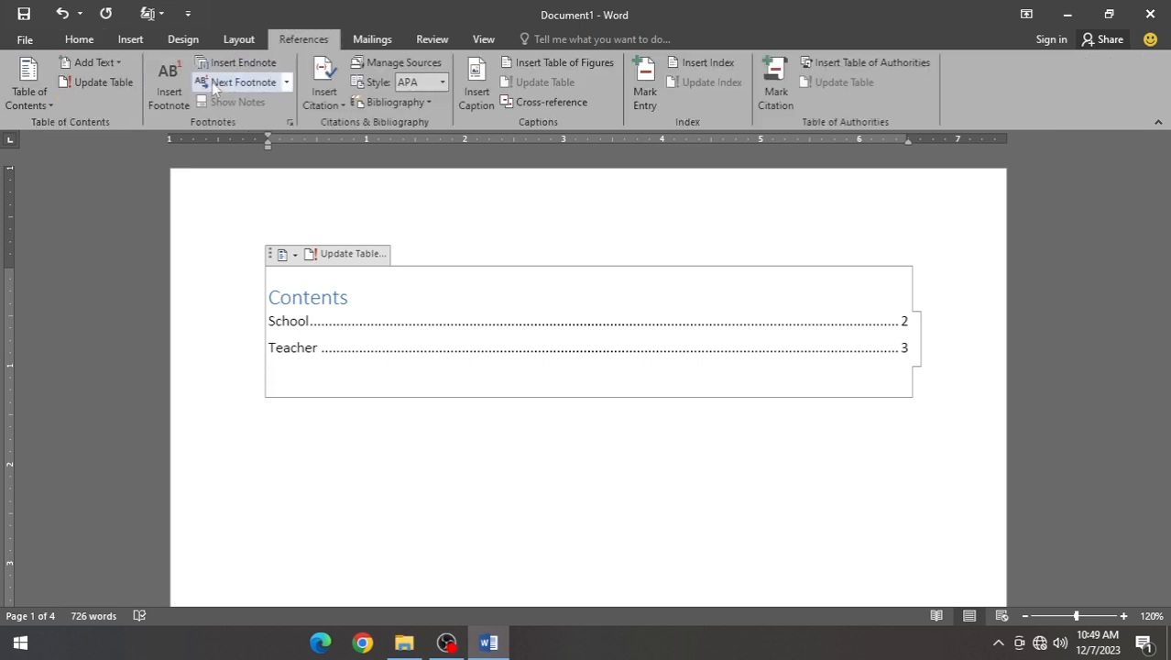
{"action": "left_click", "coordinate": [96, 83]}
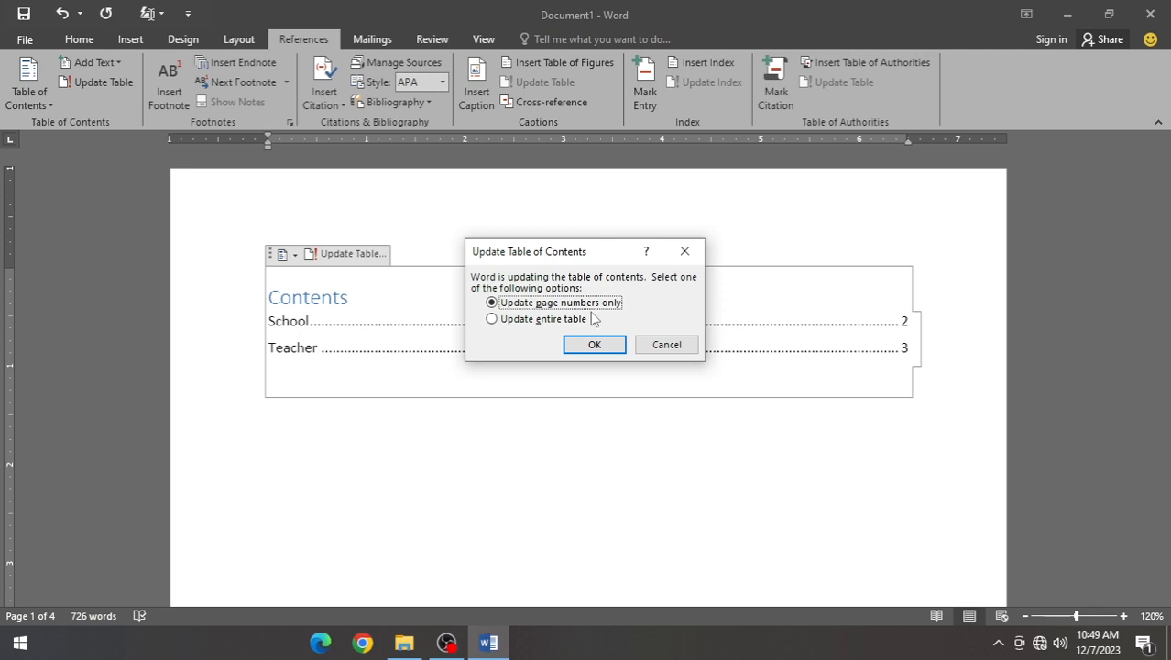
{"action": "left_click", "coordinate": [522, 321]}
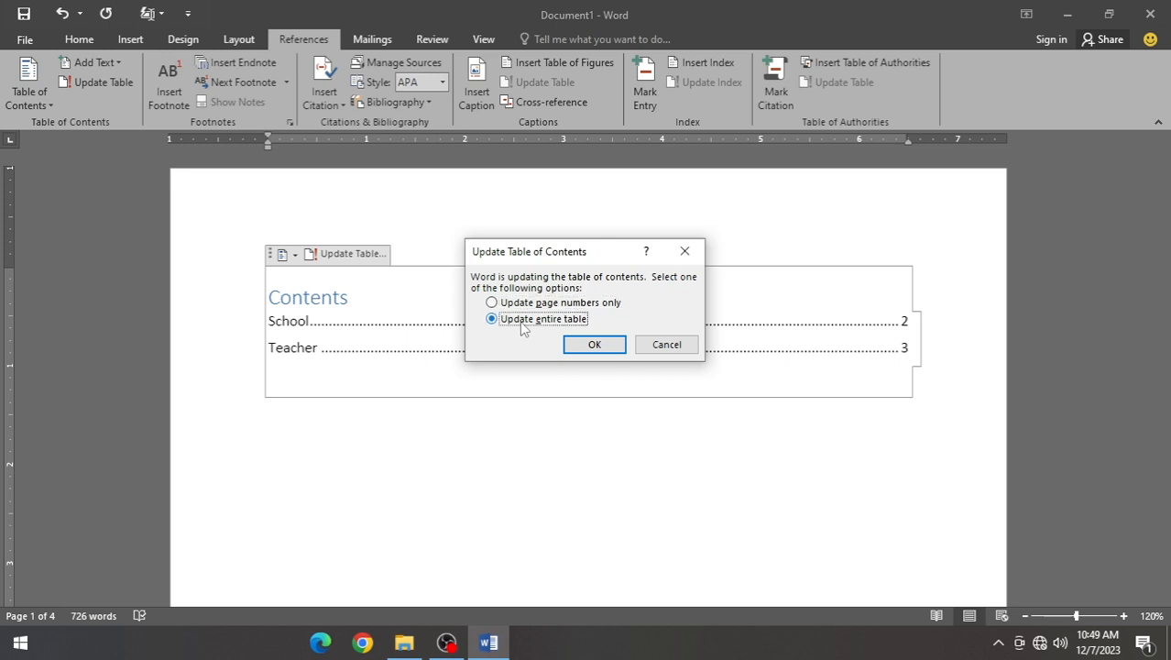
{"action": "left_click", "coordinate": [594, 343]}
{"action": "left_click", "coordinate": [348, 471]}
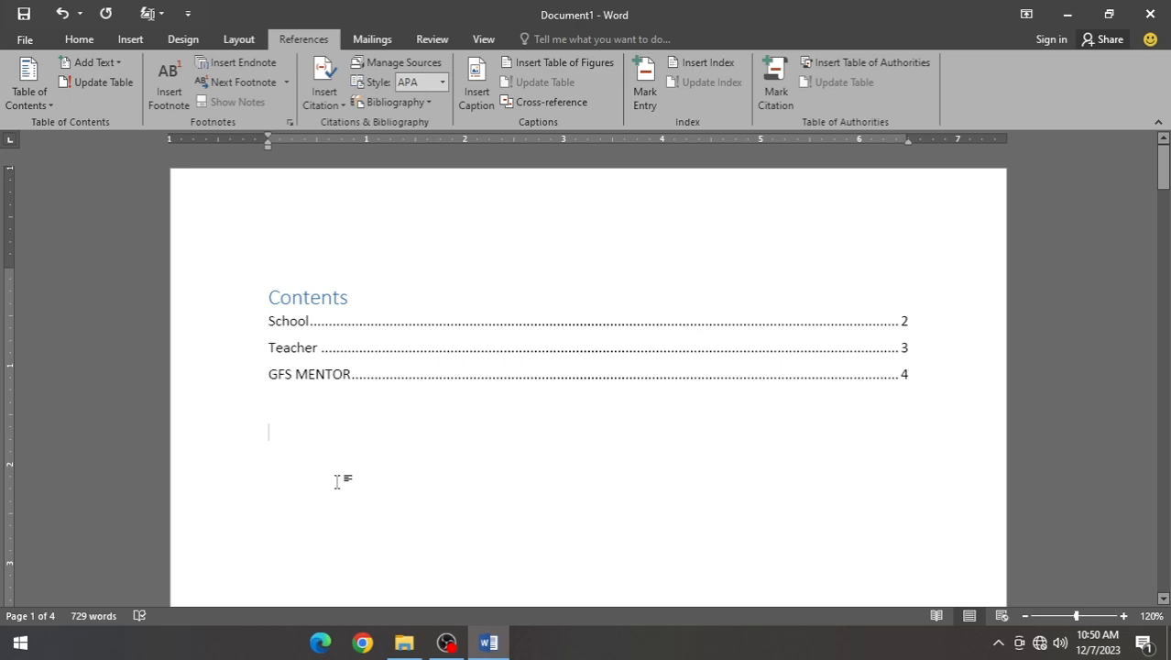
{"action": "scroll", "coordinate": [344, 472], "scroll_direction": "down", "scroll_amount": 15}
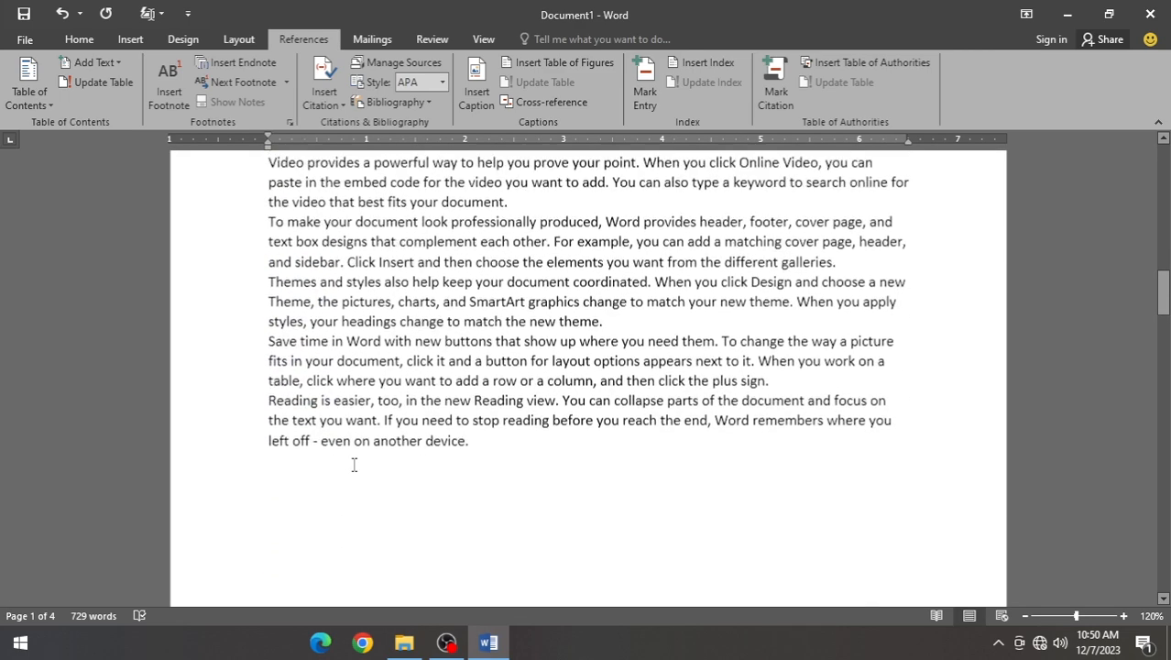
{"action": "scroll", "coordinate": [354, 465], "scroll_direction": "up", "scroll_amount": 3}
{"action": "left_click", "coordinate": [473, 478]}
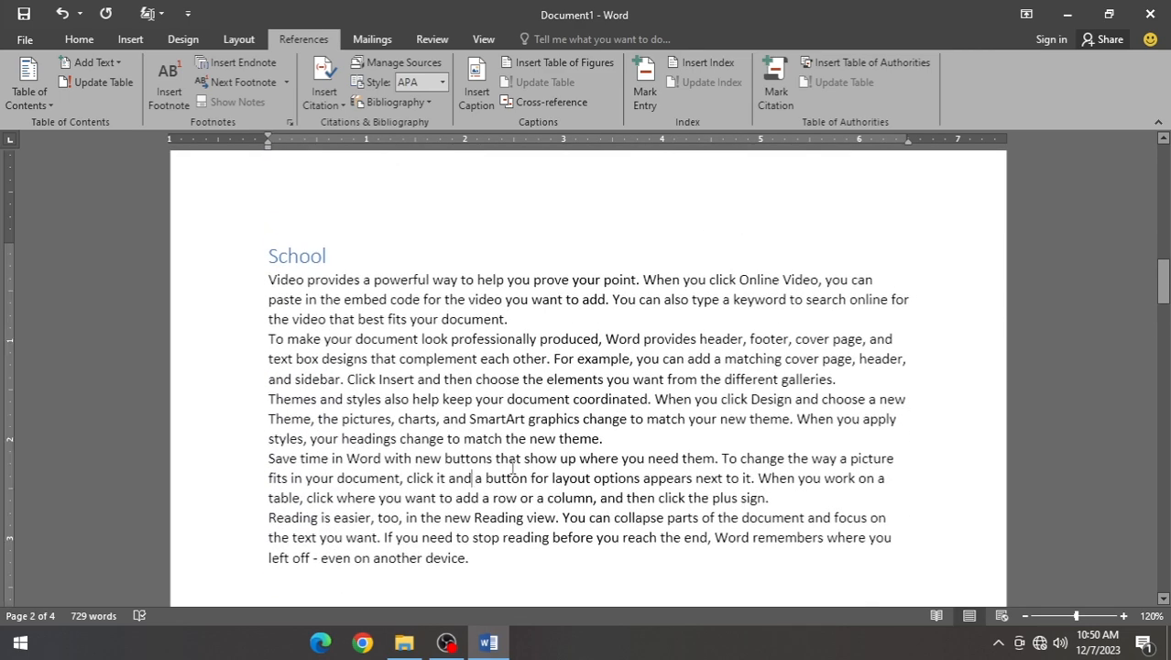
{"action": "left_click_drag", "start_coordinate": [613, 440], "coordinate": [565, 419]}
{"action": "left_click", "coordinate": [607, 439]}
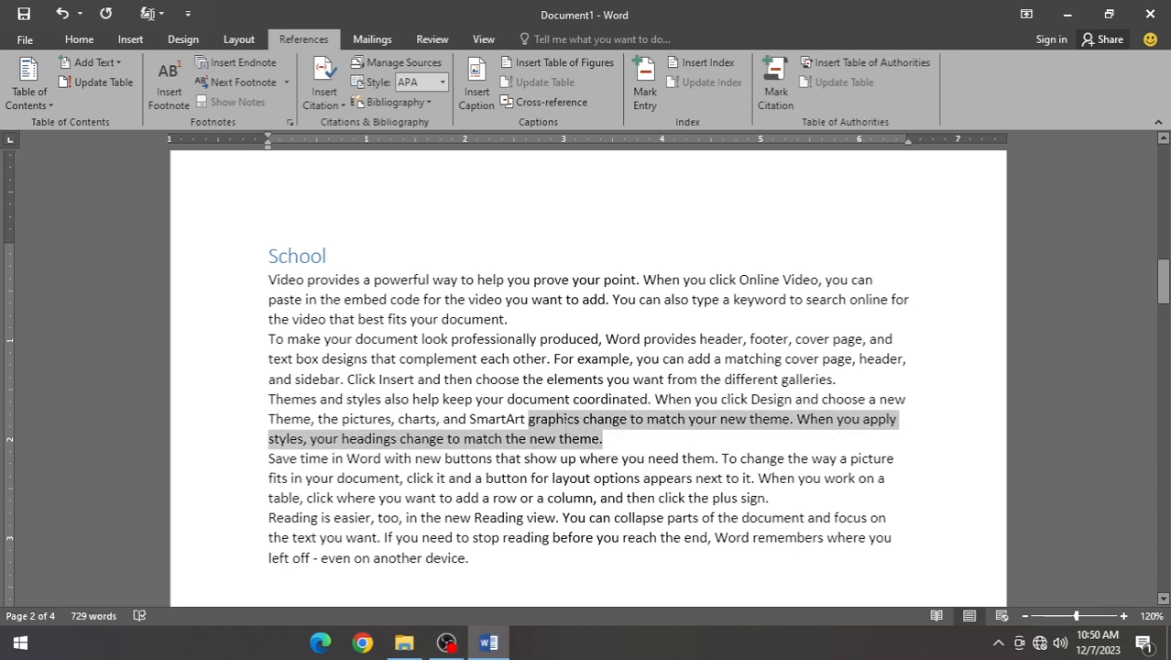
{"action": "double_click", "coordinate": [580, 439]}
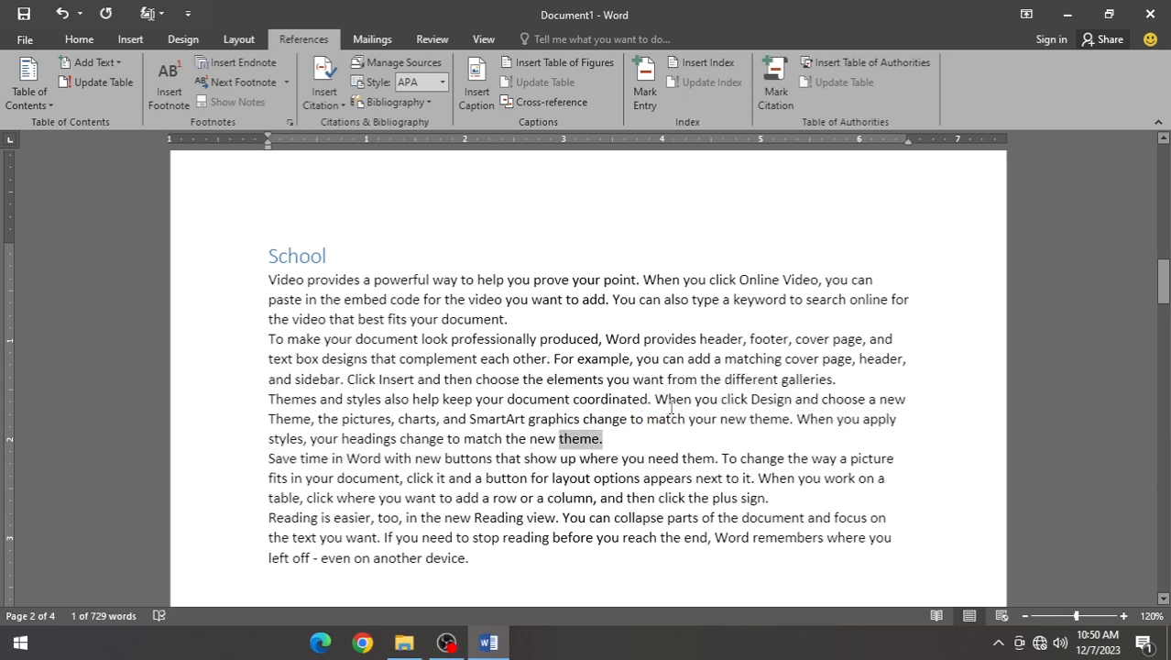
{"action": "left_click", "coordinate": [169, 84]}
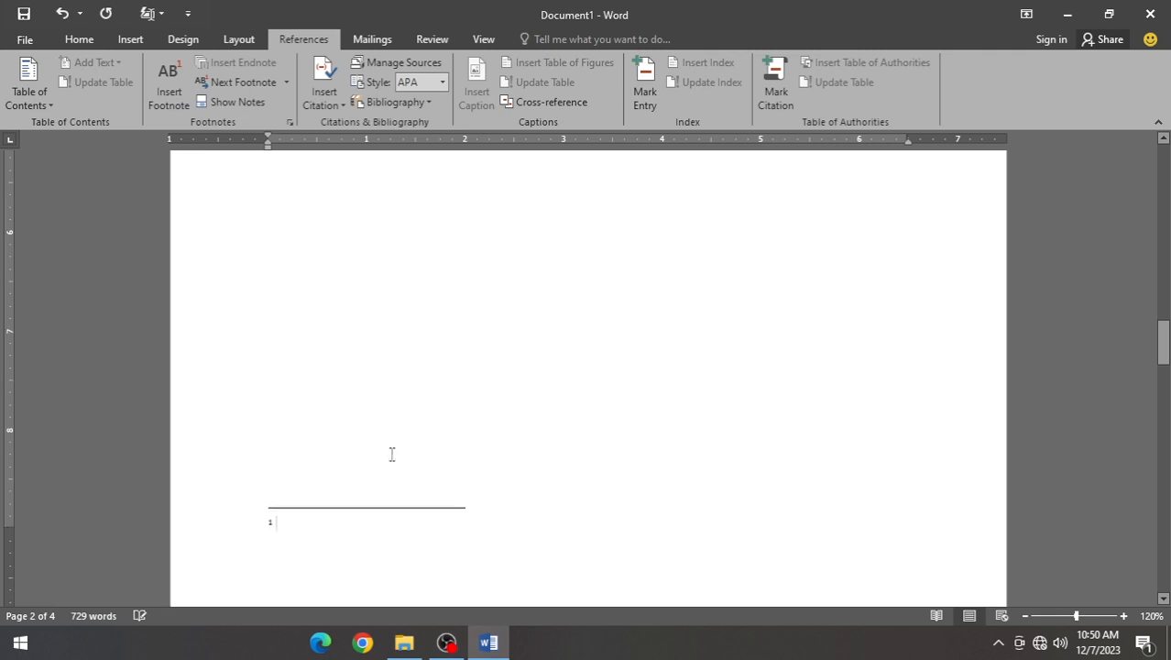
{"action": "scroll", "coordinate": [323, 549], "scroll_direction": "up", "scroll_amount": 8}
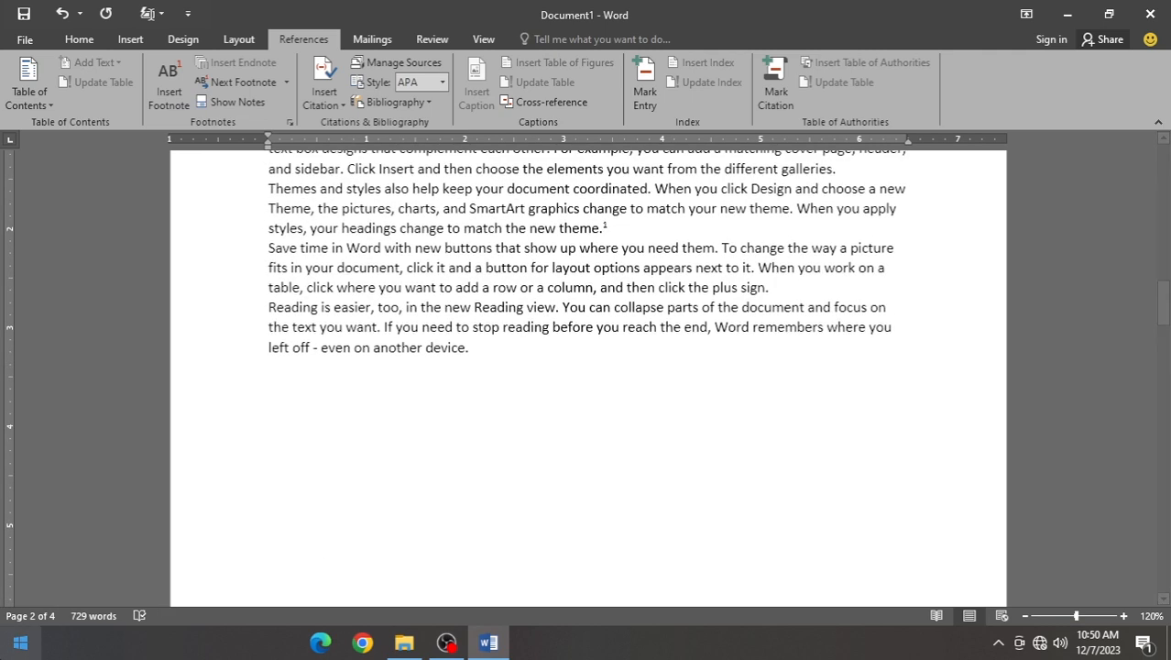
{"action": "key", "text": "ctrl+z"}
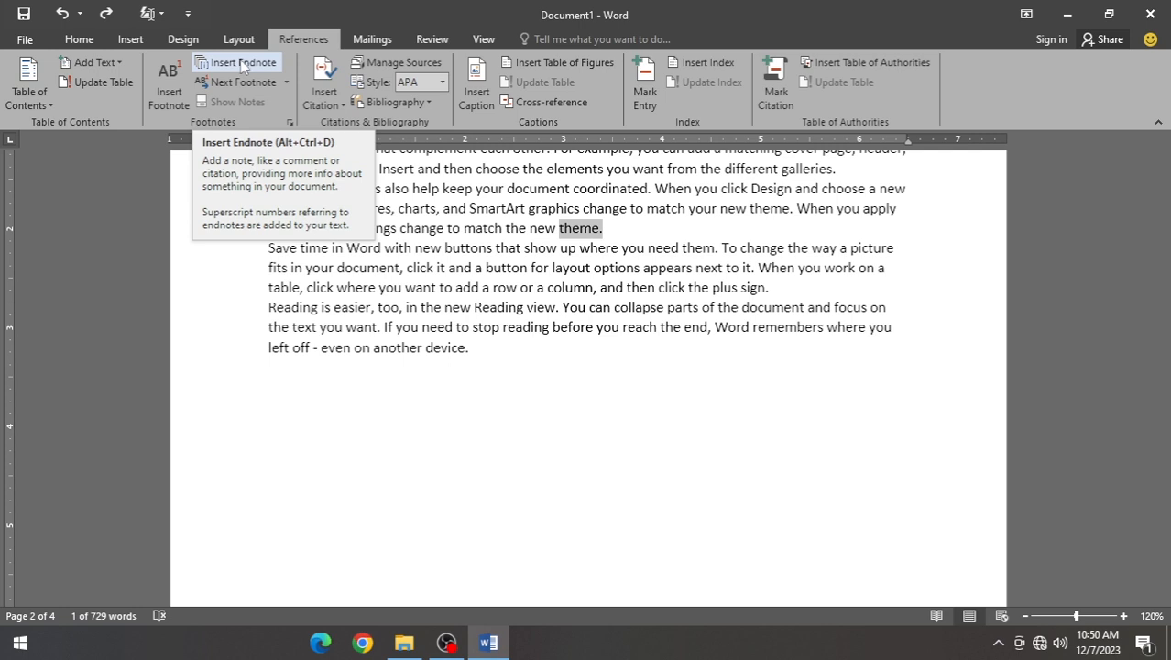
{"action": "left_click", "coordinate": [310, 104]}
{"action": "left_click", "coordinate": [316, 104]}
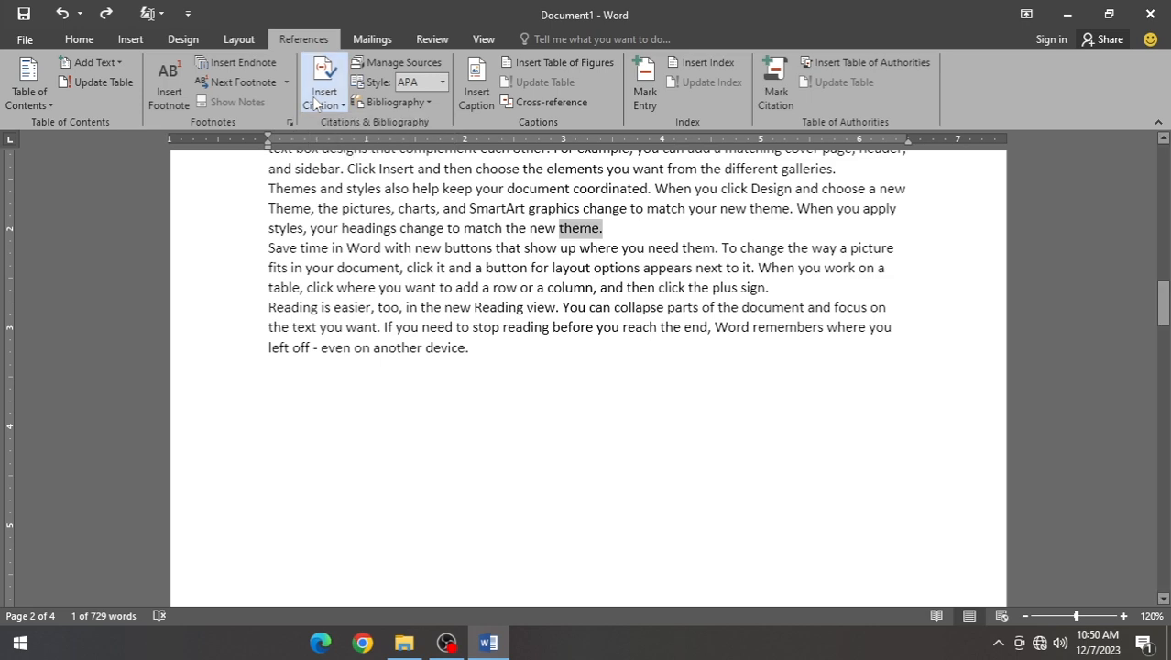
{"action": "scroll", "coordinate": [630, 381], "scroll_direction": "up", "scroll_amount": 8}
{"action": "scroll", "coordinate": [506, 281], "scroll_direction": "up", "scroll_amount": 8}
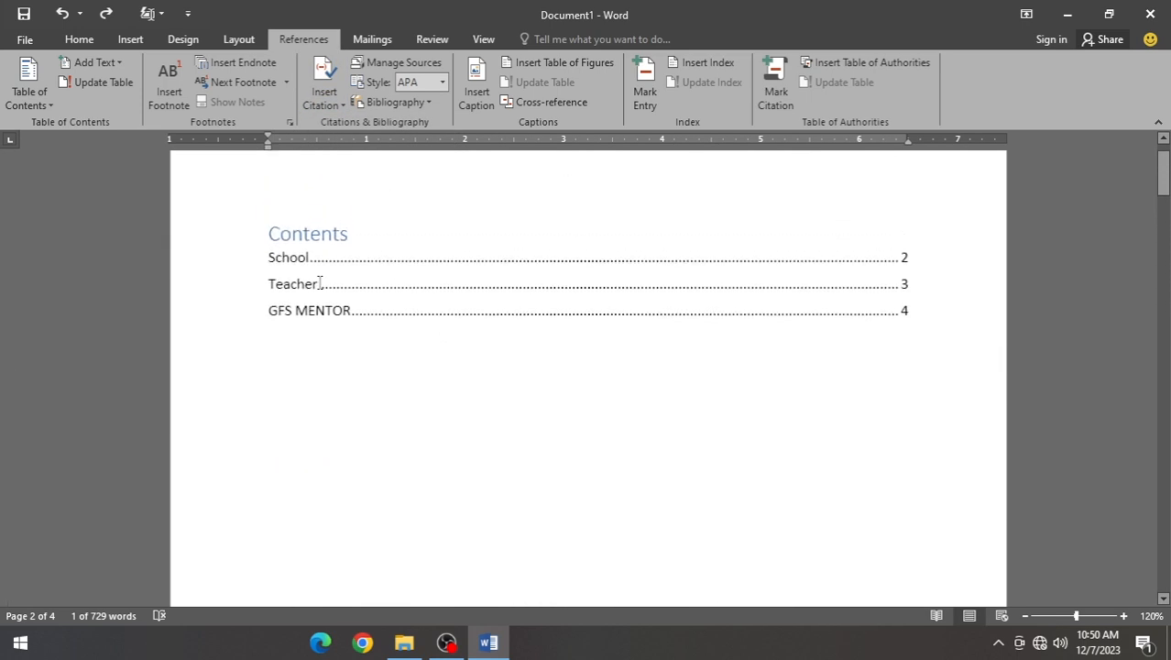
{"action": "left_click", "coordinate": [333, 397]}
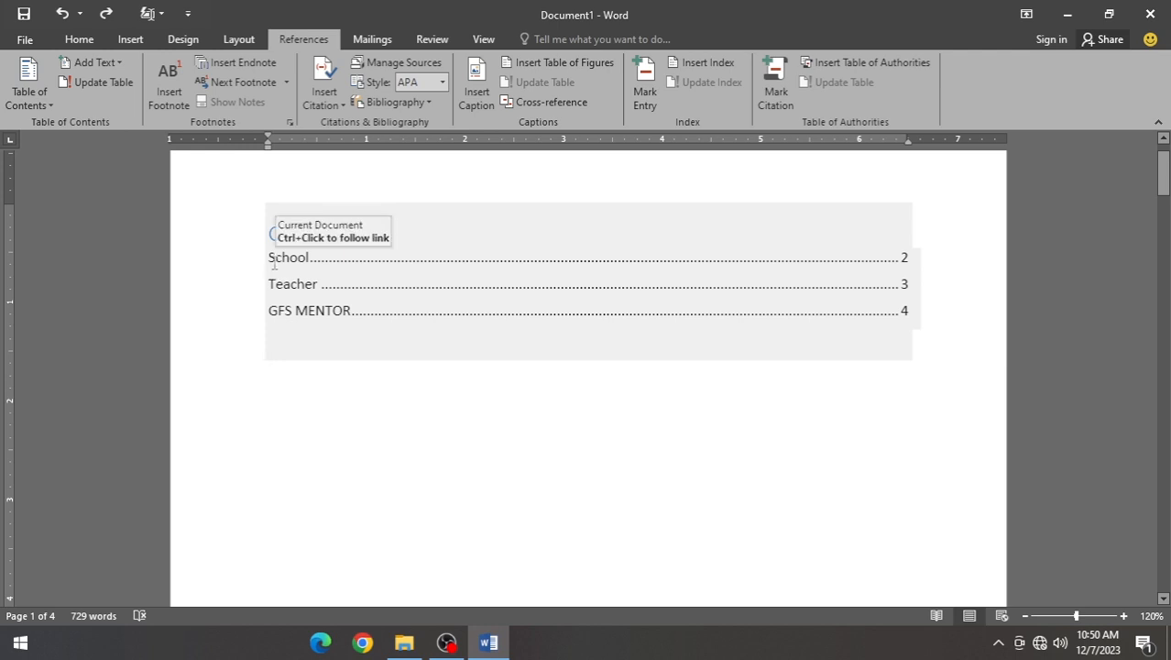
Start a new citation source with author GFS MENTOR.
{"action": "left_click", "coordinate": [326, 97]}
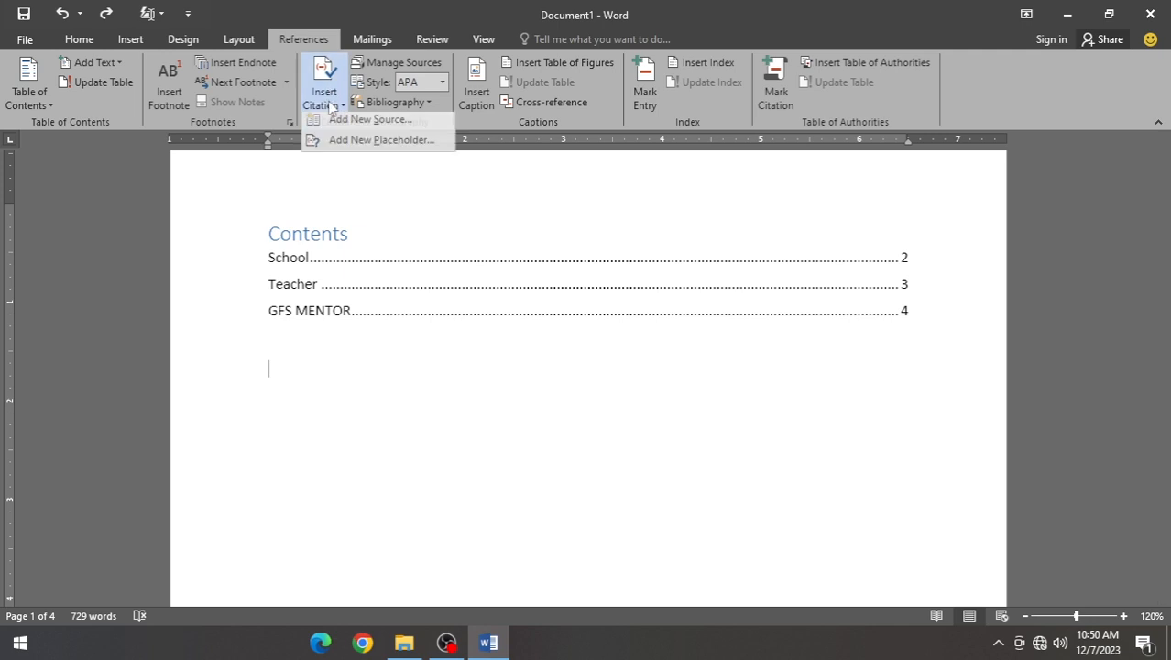
{"action": "left_click", "coordinate": [352, 140]}
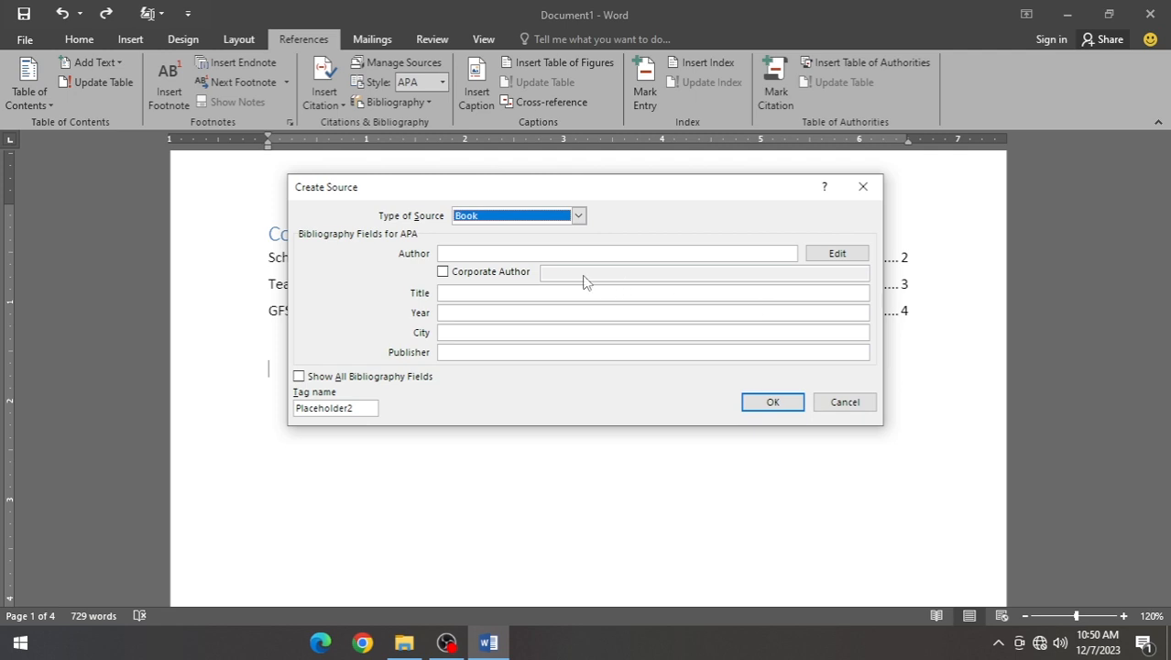
{"action": "left_click", "coordinate": [601, 253]}
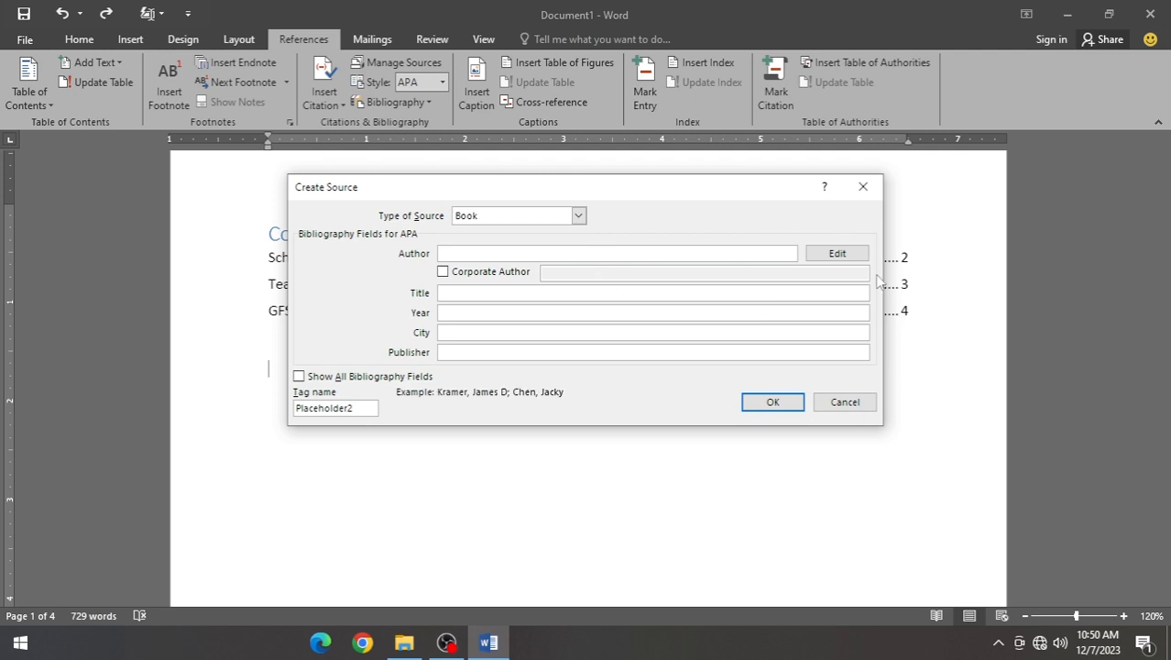
{"action": "type", "text": "GFS MENT"}
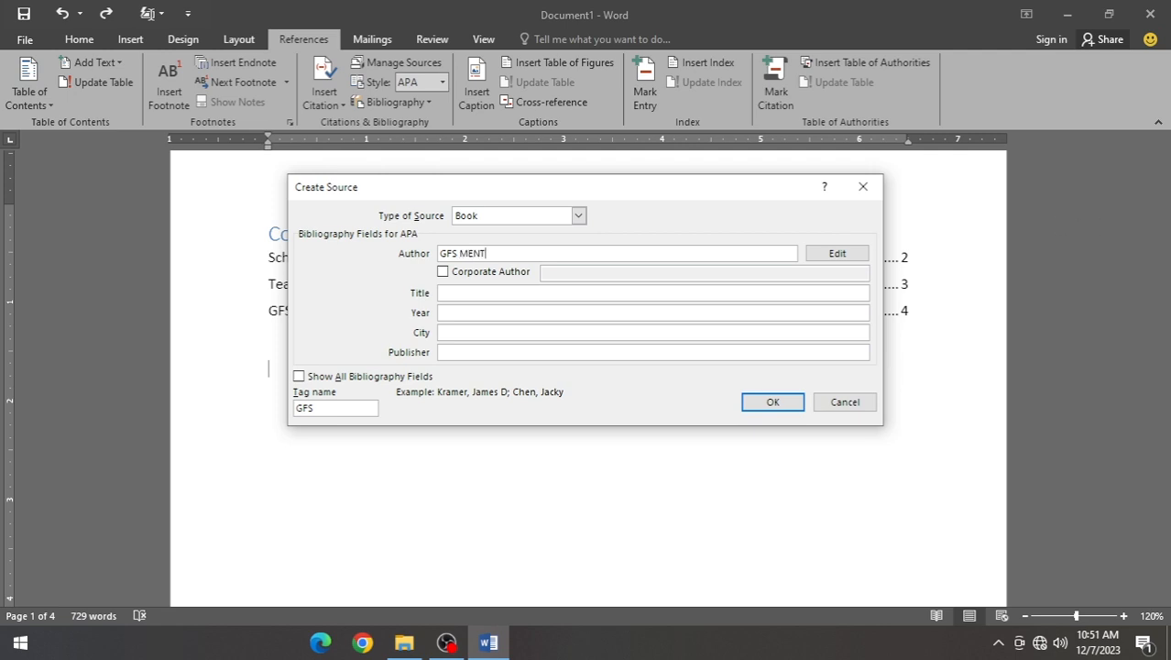
{"action": "type", "text": "OR"}
{"action": "key", "text": "Tab"}
{"action": "key", "text": "Tab"}
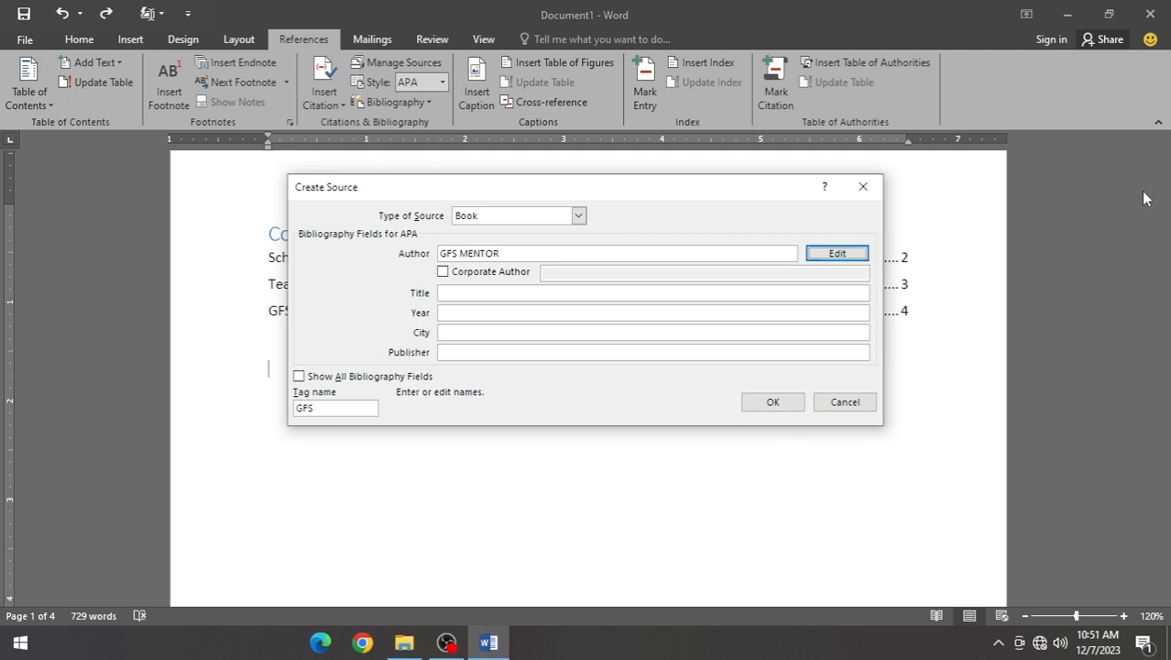
{"action": "key", "text": "Tab"}
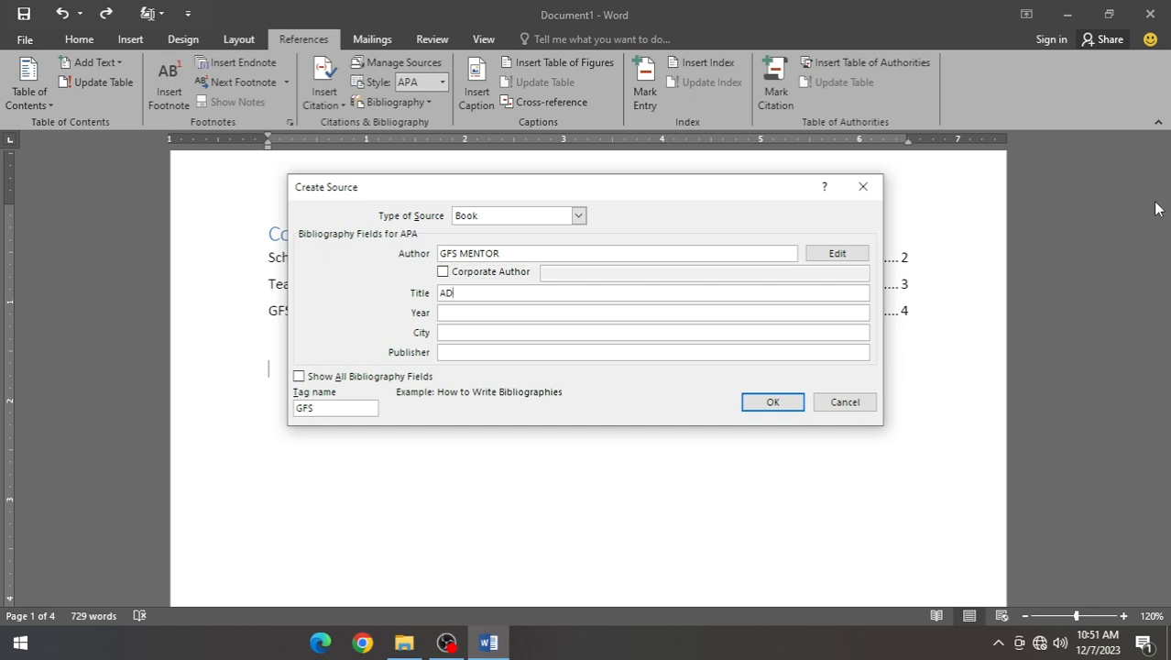
Enter year 2016 and city KAMALIA for the book source.
{"action": "key", "text": "Tab"}
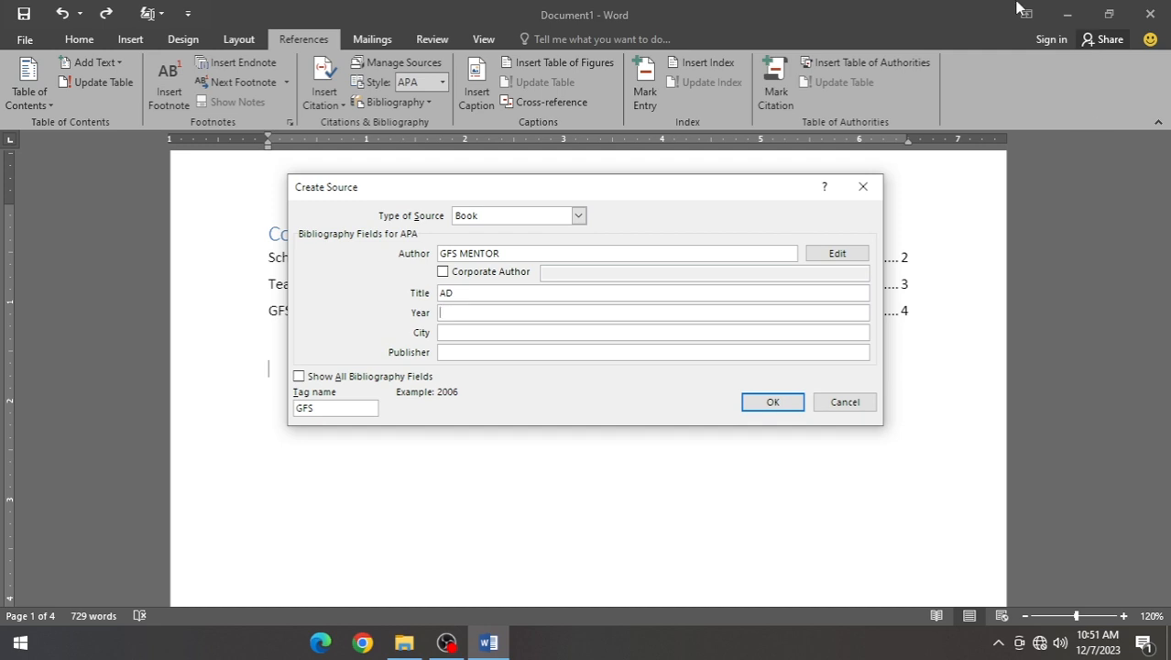
{"action": "type", "text": "2016"}
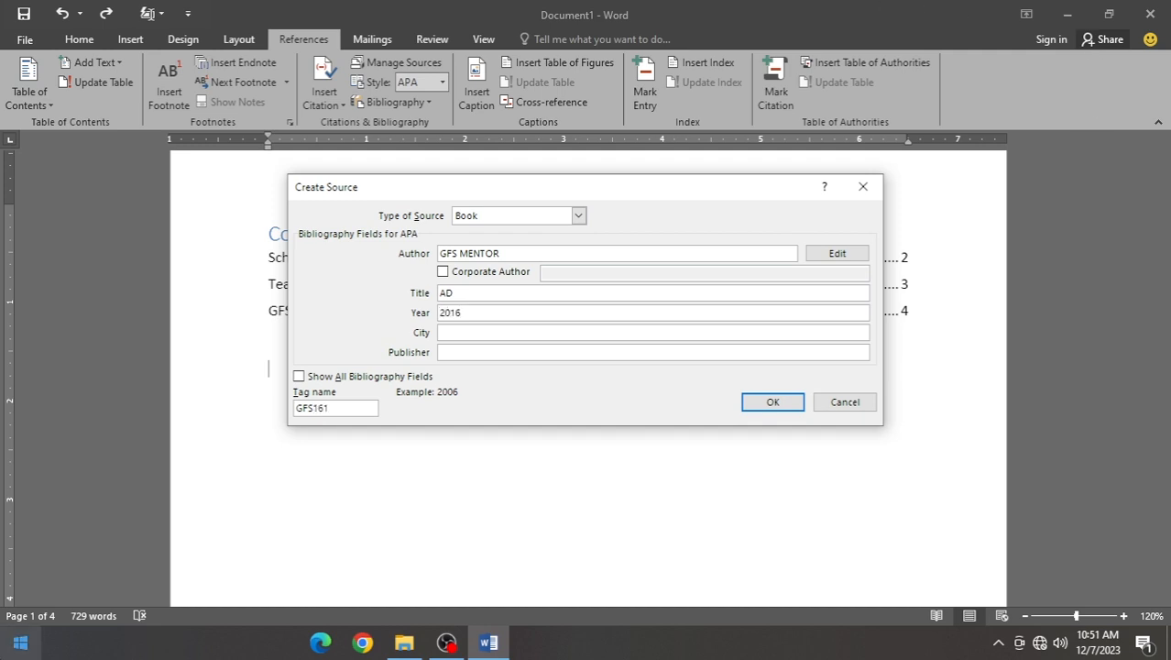
{"action": "key", "text": "Tab"}
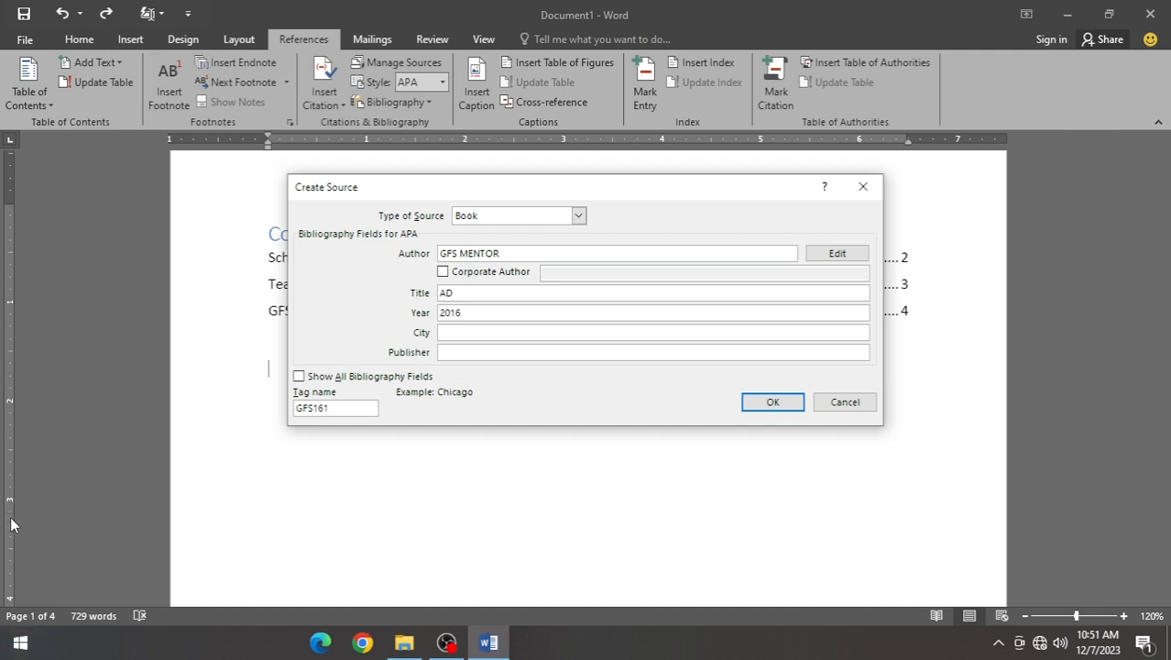
{"action": "type", "text": "KAMALIA"}
{"action": "key", "text": "Tab"}
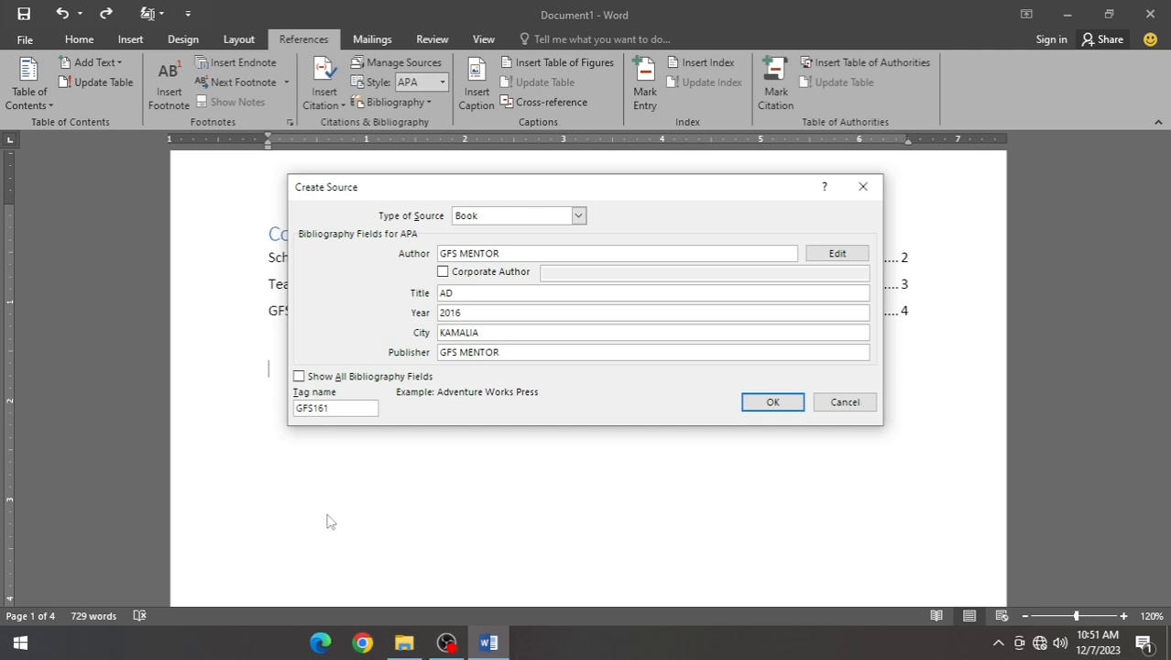
Save the book source, then delete the inserted (MENTOR, 2016) citation.
{"action": "left_click", "coordinate": [775, 405]}
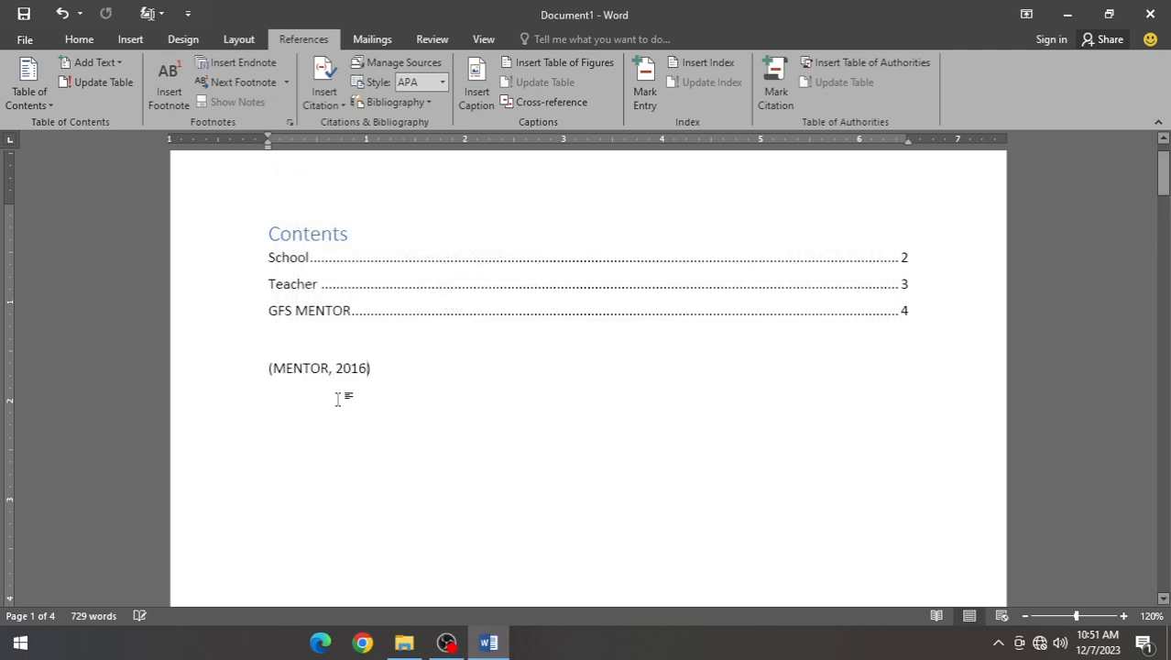
{"action": "left_click_drag", "start_coordinate": [397, 370], "coordinate": [171, 369]}
{"action": "key", "text": "Delete"}
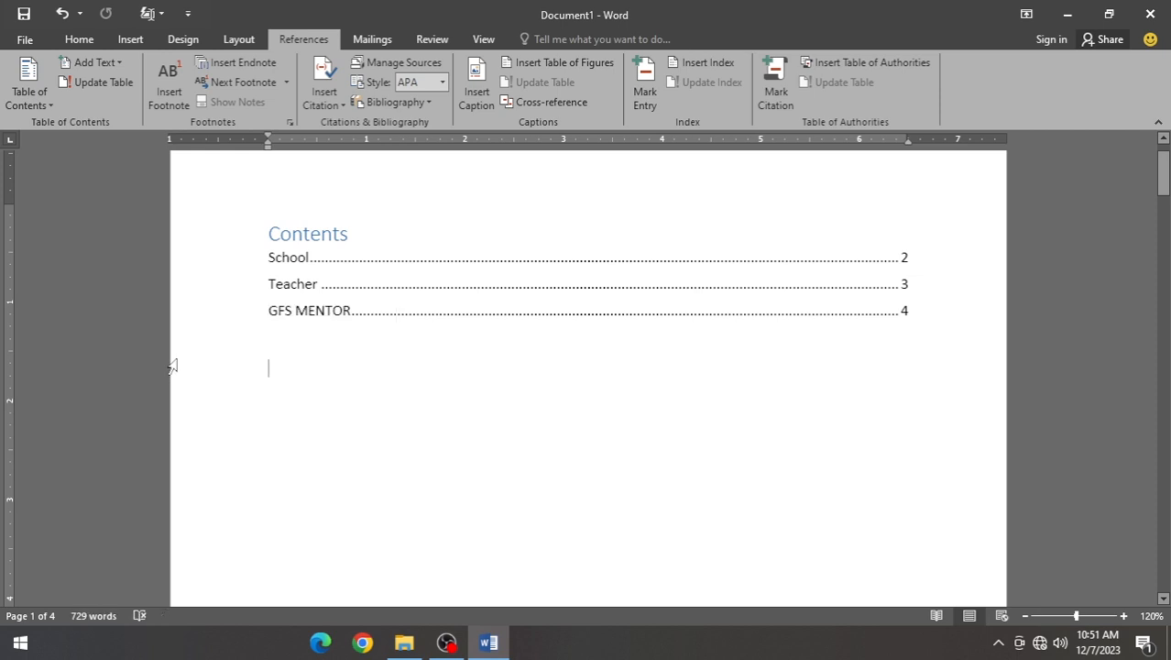
Insert a References bibliography, then select and delete all document content.
{"action": "left_click", "coordinate": [397, 103]}
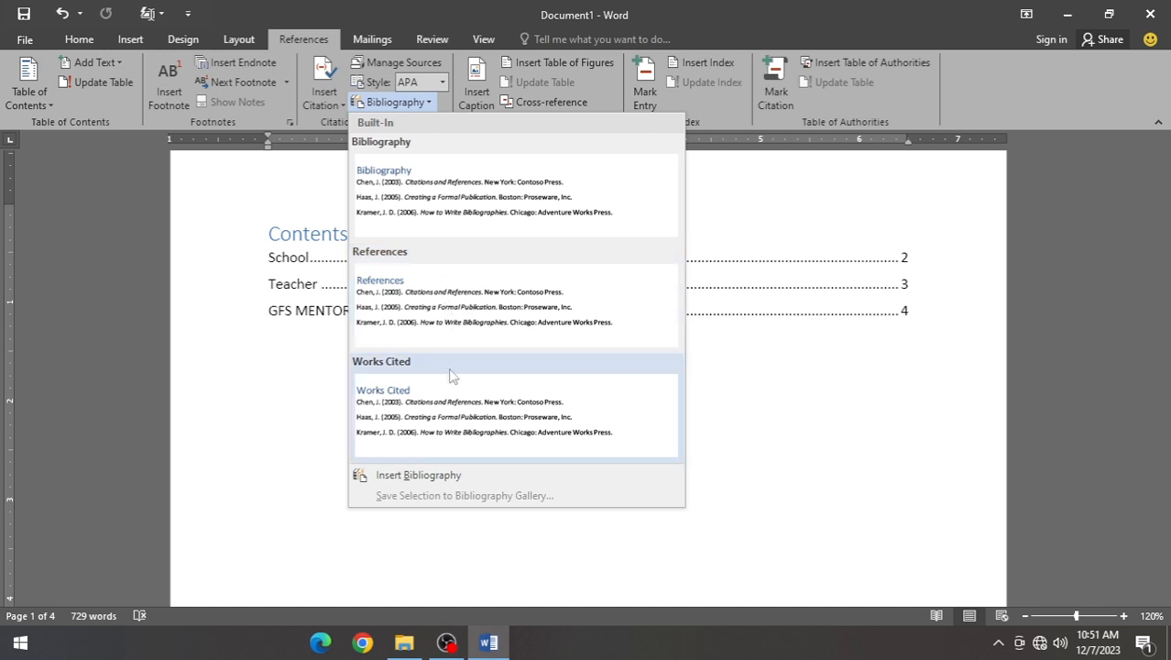
{"action": "left_click", "coordinate": [453, 307]}
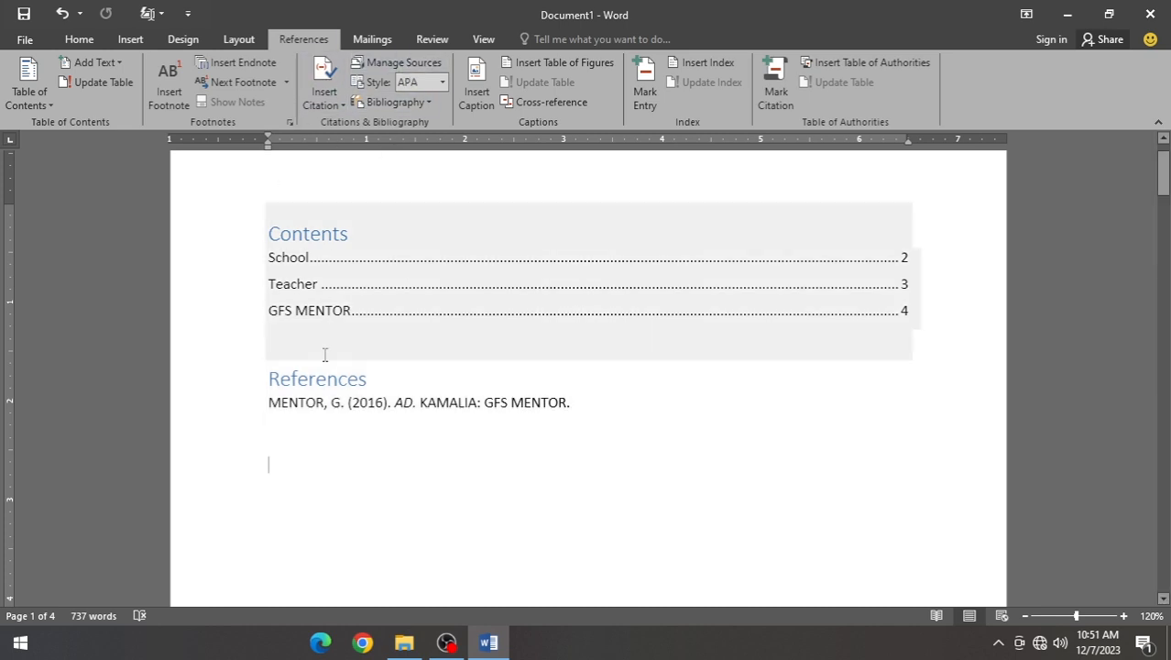
{"action": "key", "text": "ctrl+a"}
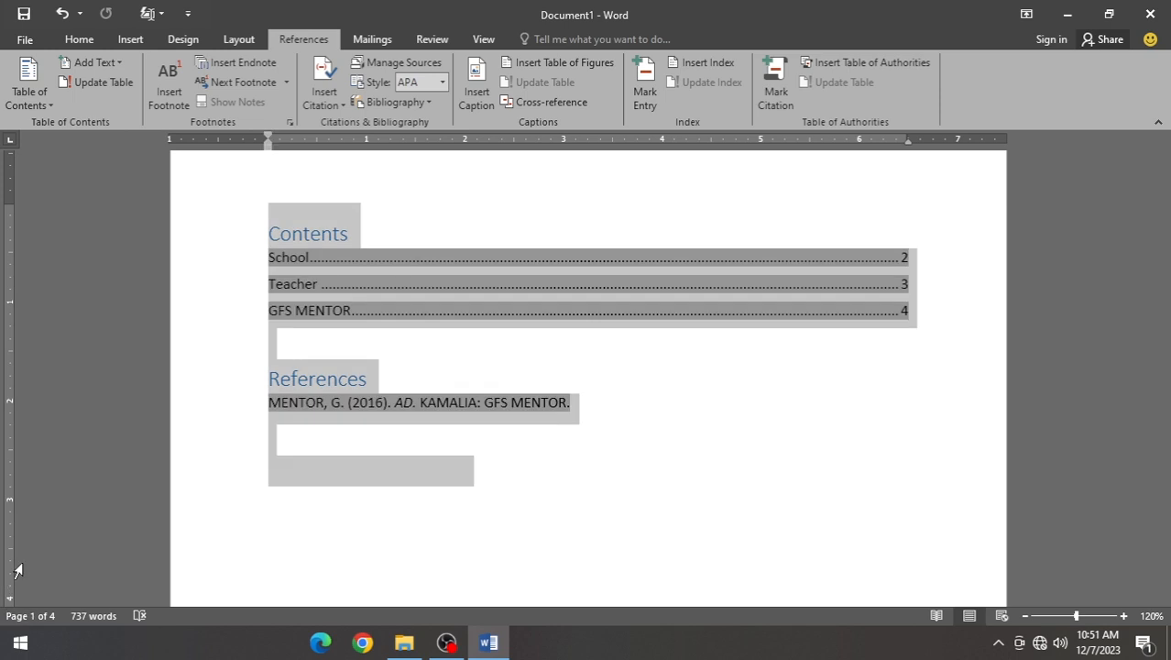
{"action": "key", "text": "Delete"}
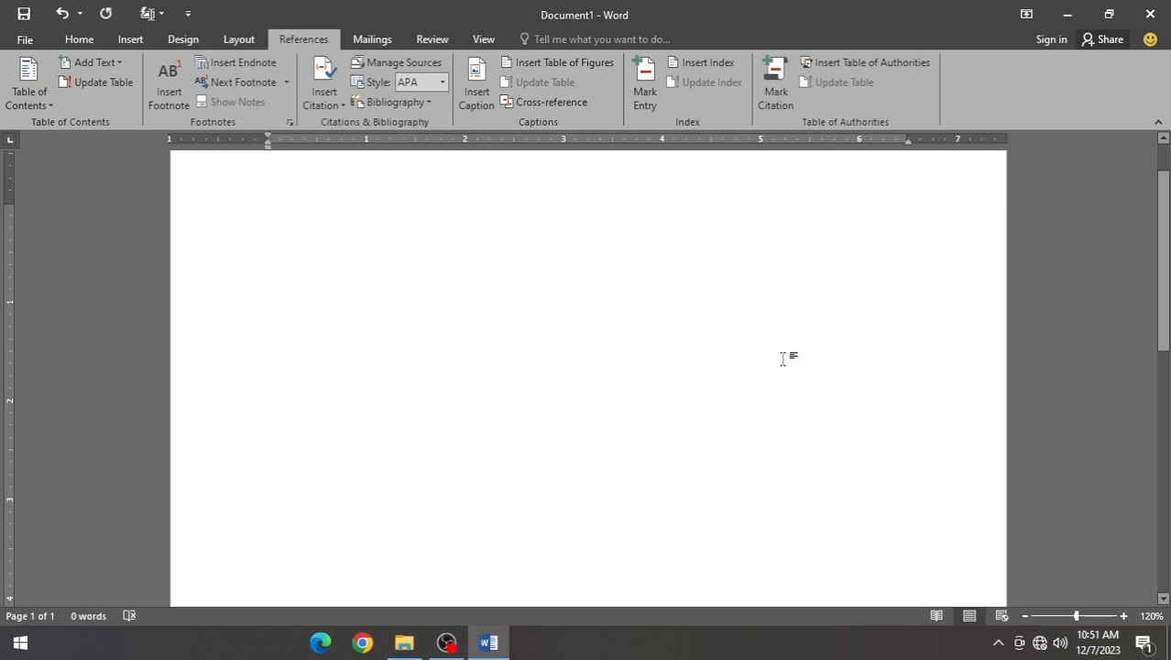
Insert the Capture image from the Desktop folder into the page.
{"action": "left_click", "coordinate": [130, 39]}
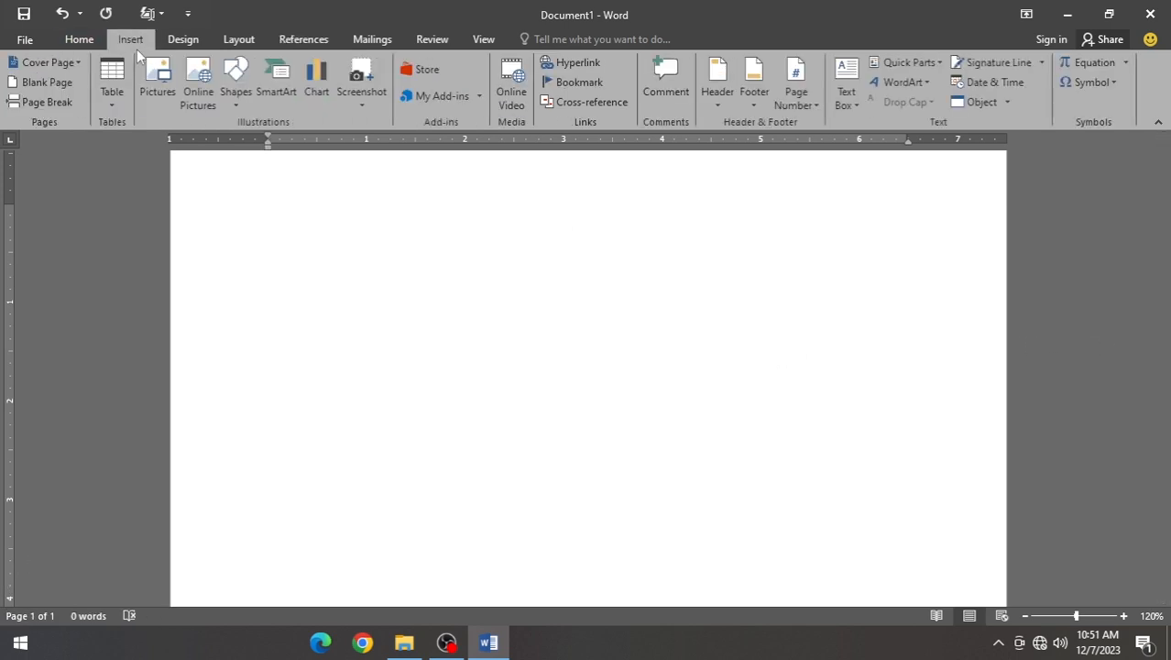
{"action": "left_click", "coordinate": [161, 98]}
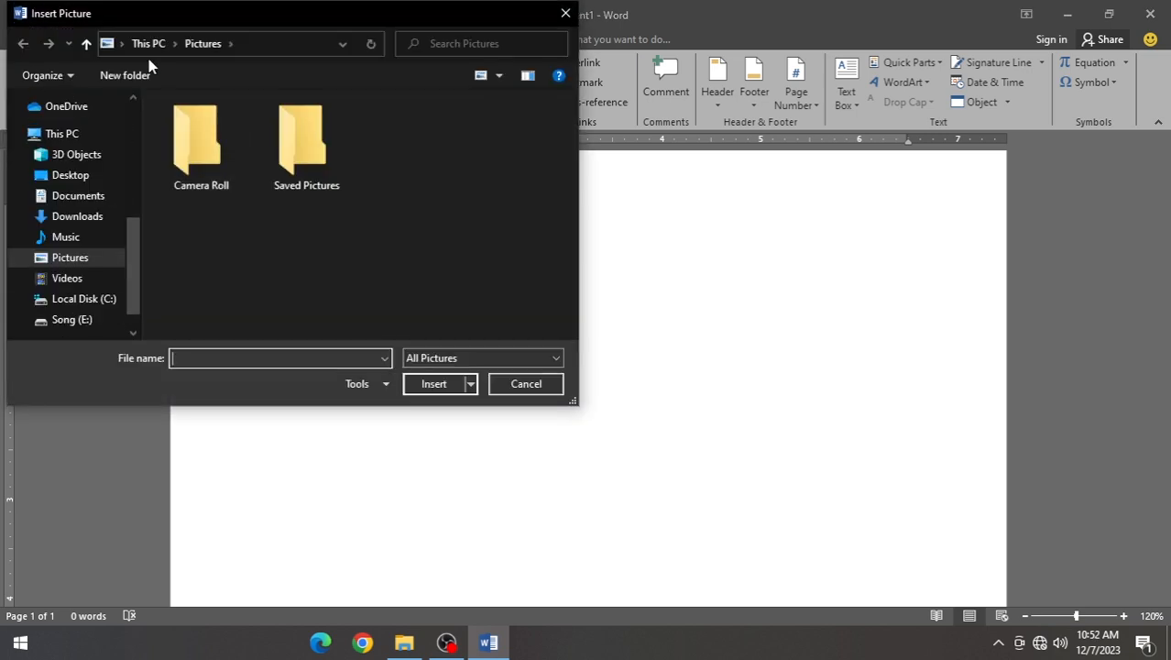
{"action": "left_click", "coordinate": [79, 175]}
{"action": "left_click", "coordinate": [228, 146]}
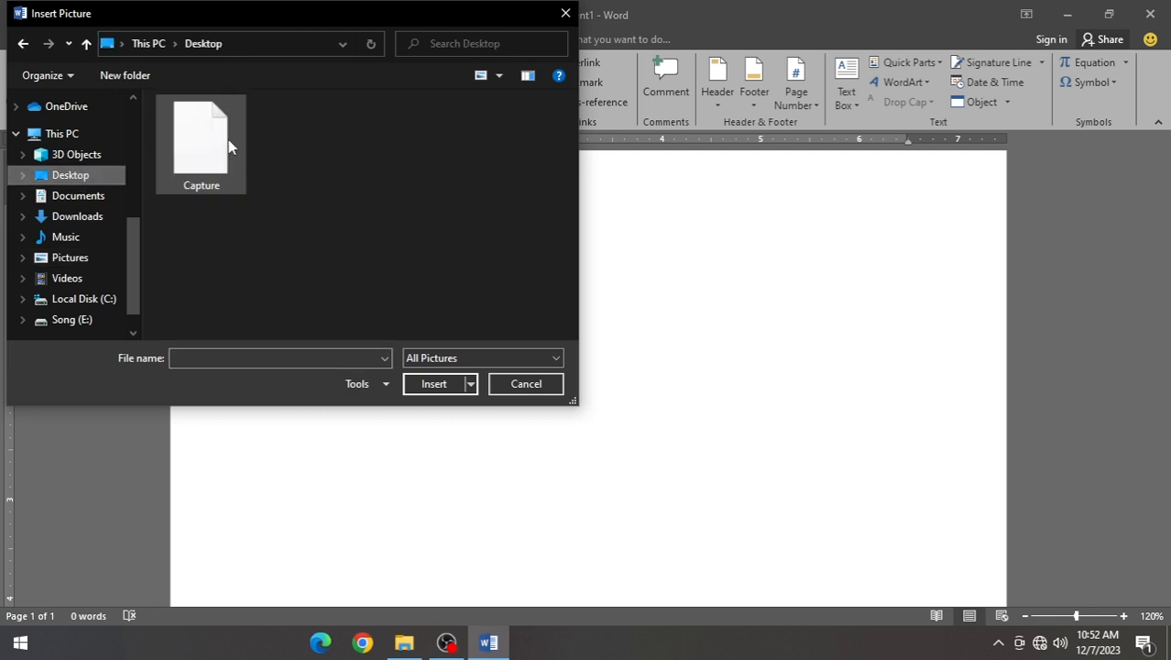
{"action": "left_click", "coordinate": [427, 386]}
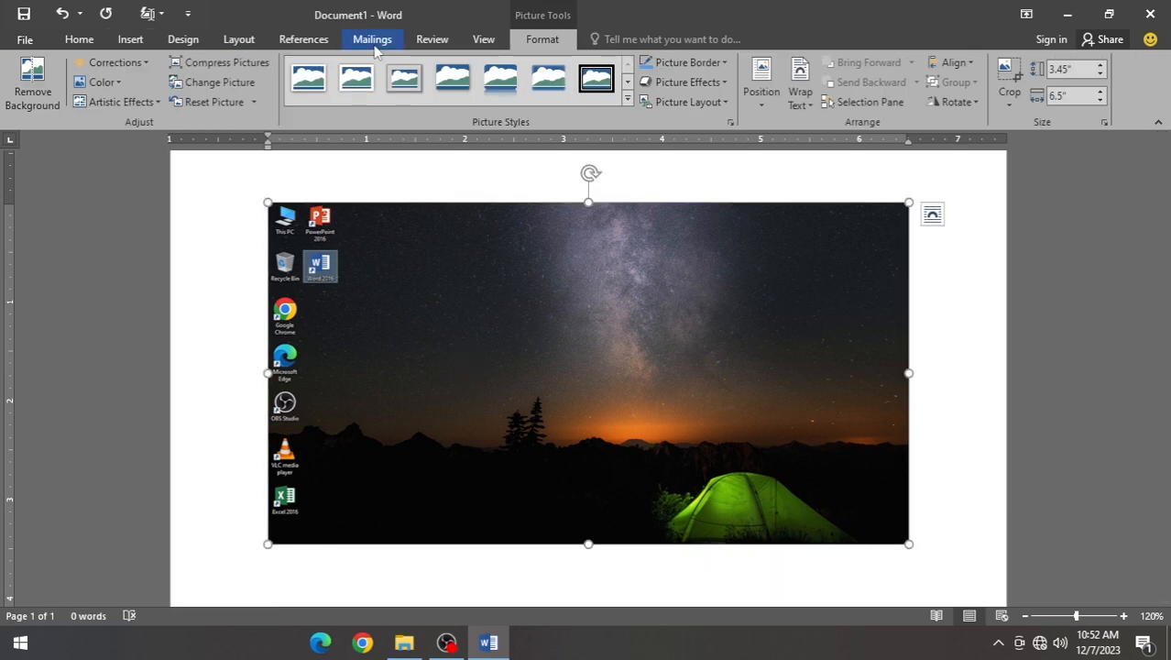
Caption the picture 'Figure 1GFS MENTOR'.
{"action": "left_click", "coordinate": [322, 48]}
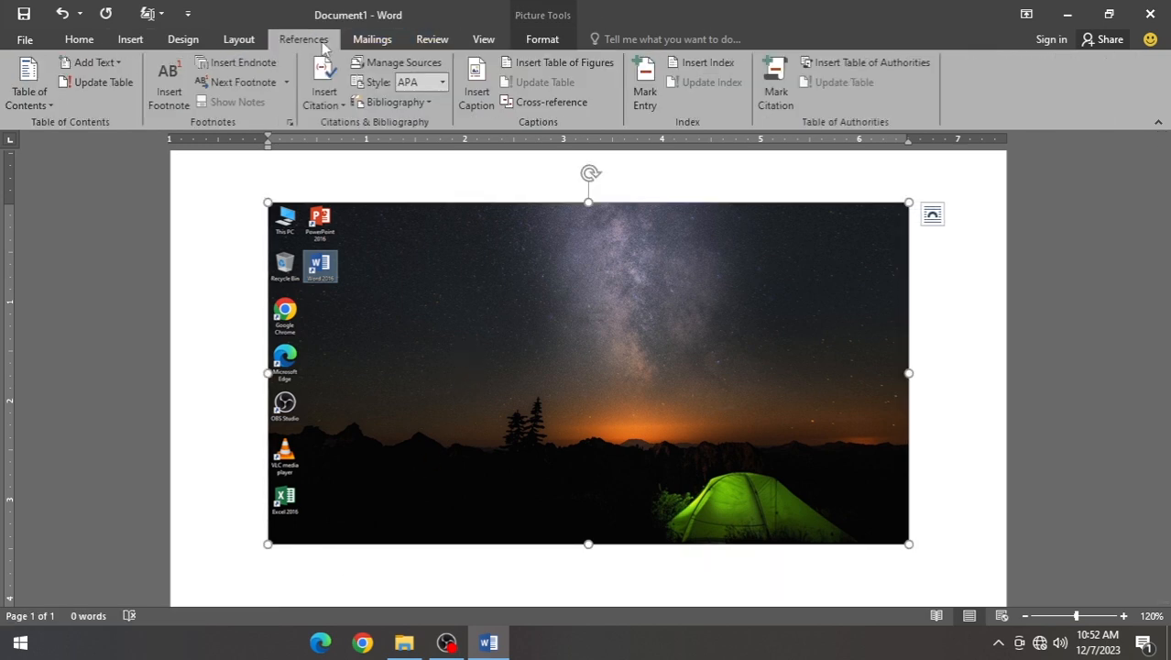
{"action": "left_click", "coordinate": [475, 93]}
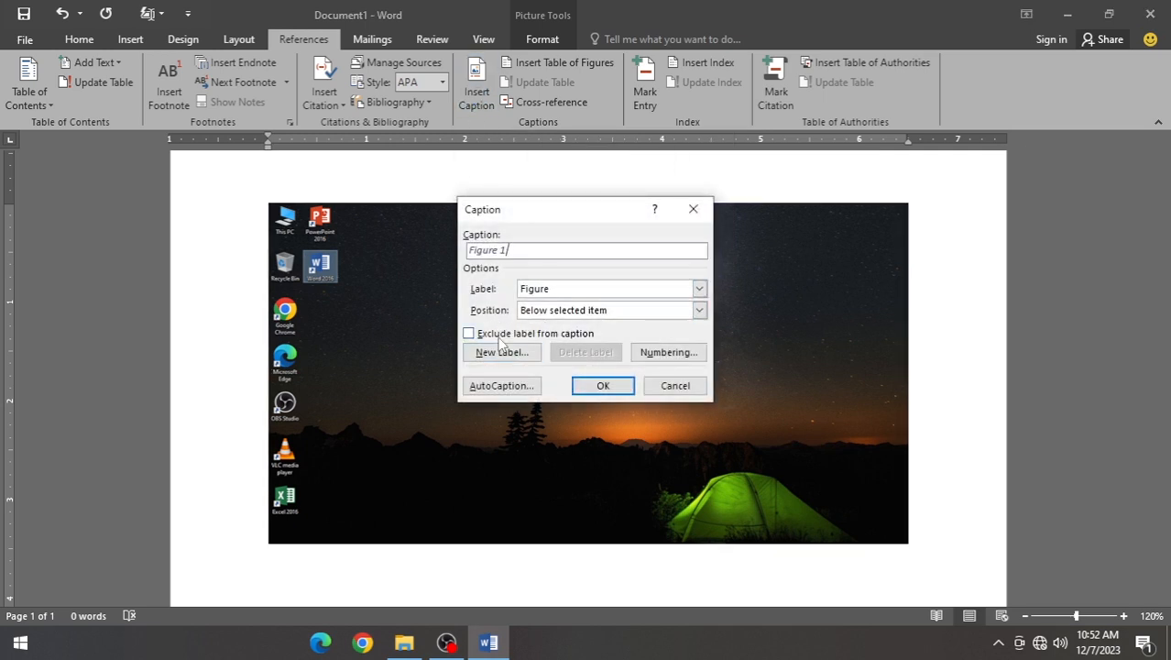
{"action": "type", "text": "GFS MENTOR"}
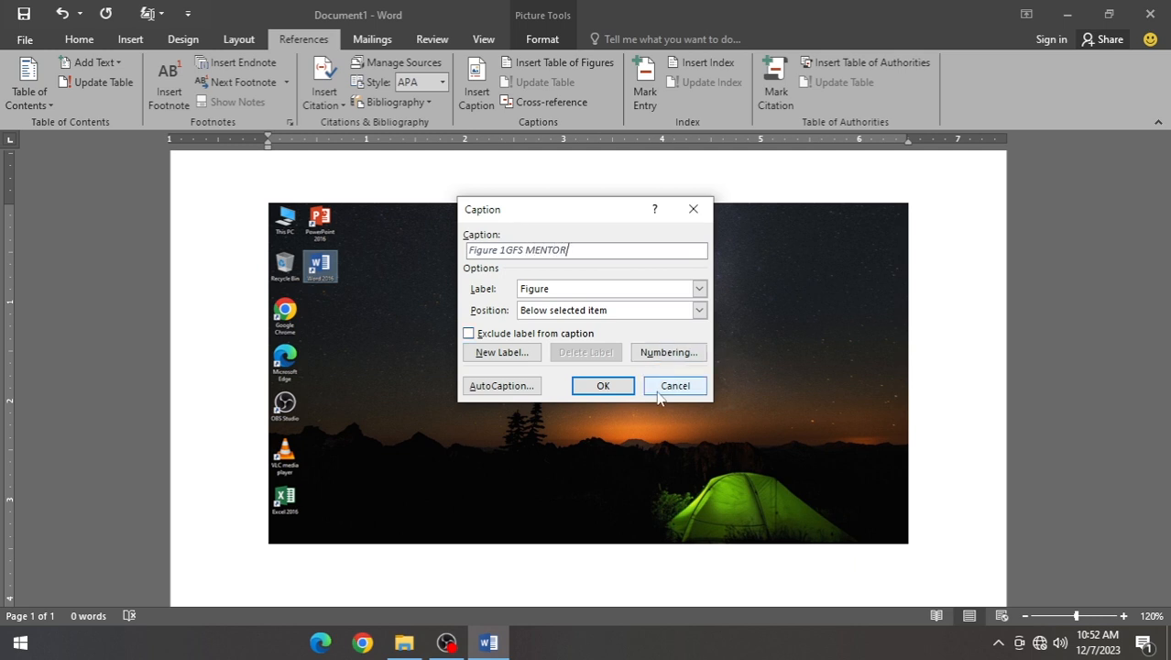
{"action": "left_click", "coordinate": [620, 391]}
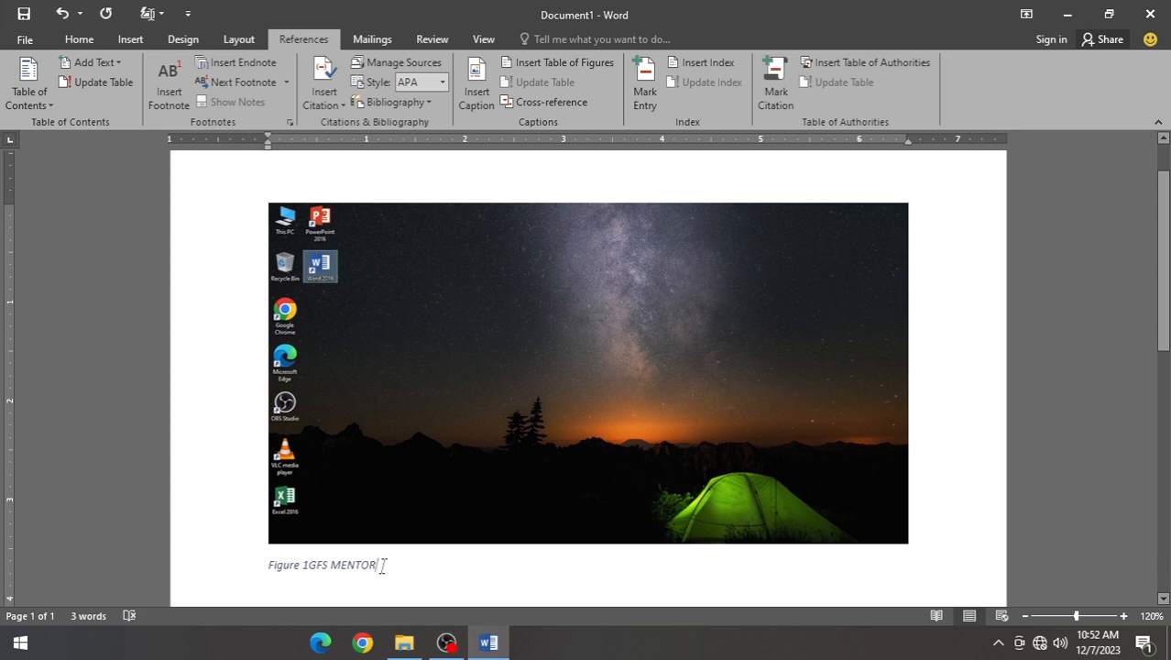
Select the picture with its caption and delete both.
{"action": "left_click", "coordinate": [470, 418]}
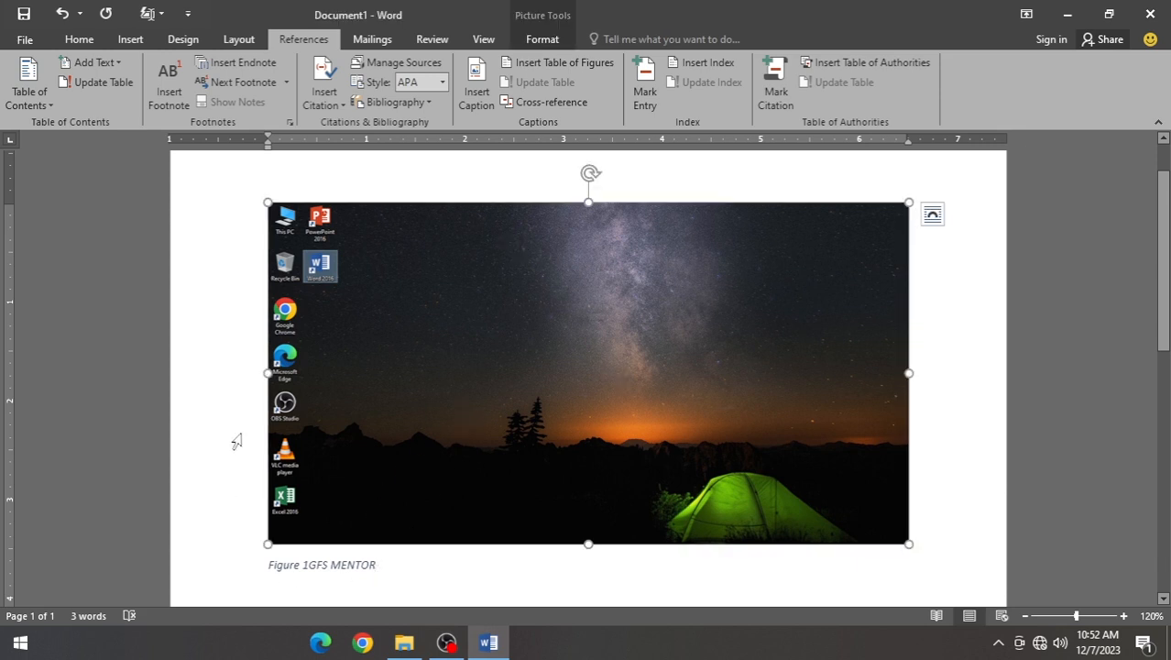
{"action": "key", "text": "ctrl+a"}
{"action": "key", "text": "Delete"}
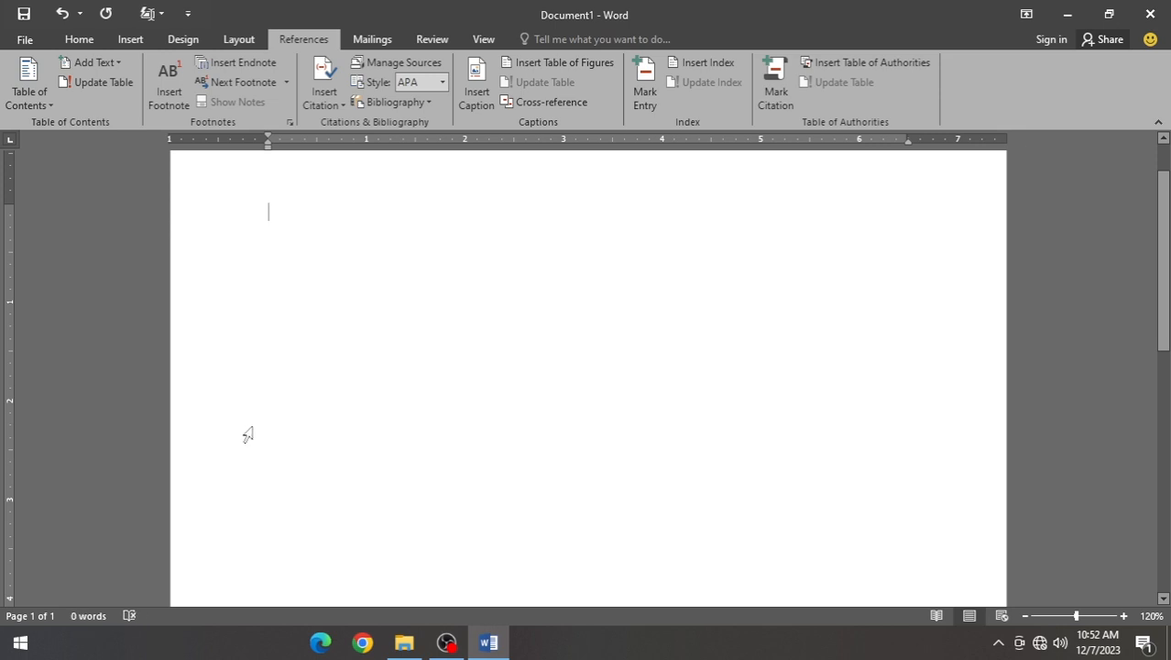
Switch the ribbon to the Mailings tab to show the mail merge tools.
{"action": "left_click", "coordinate": [372, 39]}
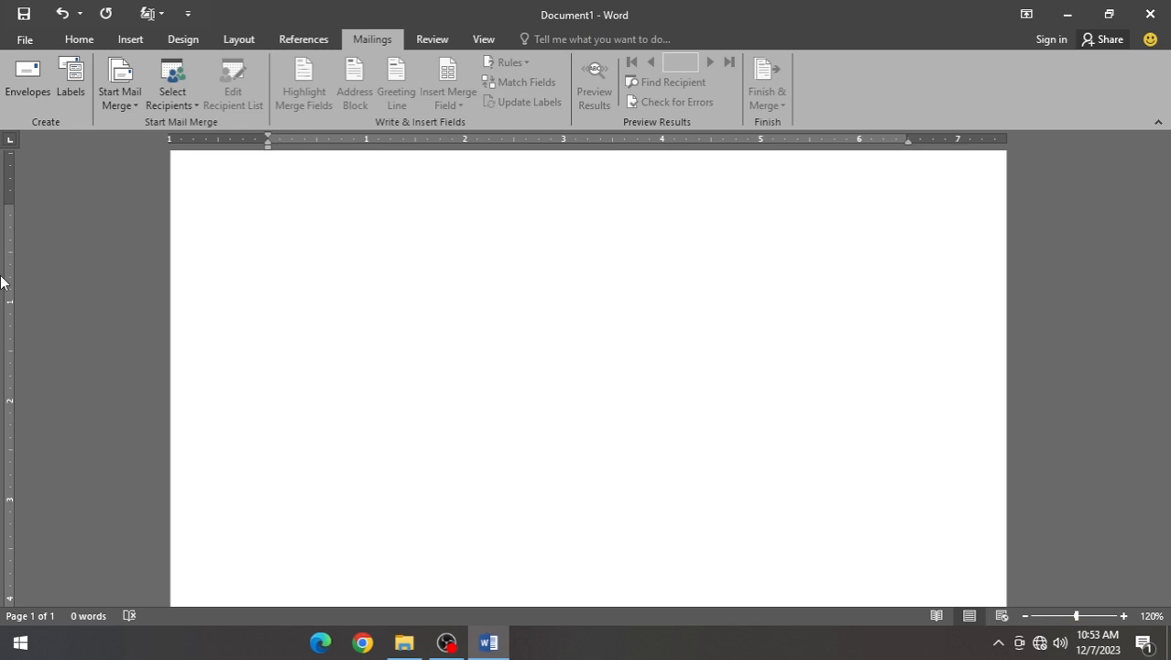
Run the Step-by-Step Mail Merge Wizard for Letters on the current document, choosing Type a new list.
{"action": "left_click", "coordinate": [136, 104]}
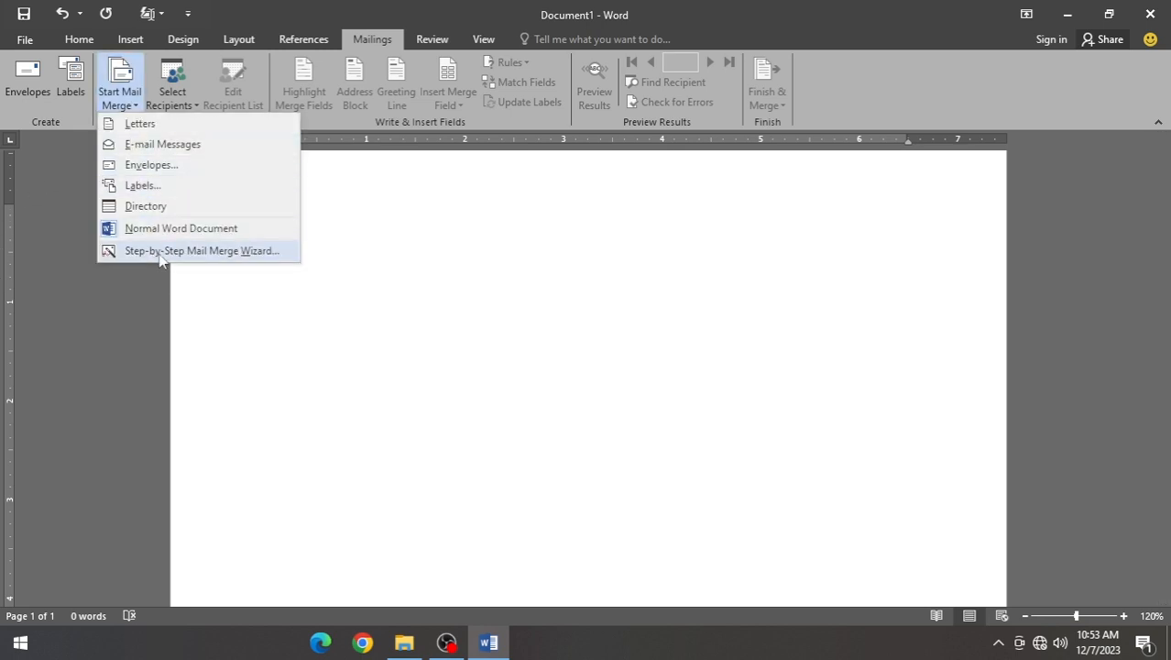
{"action": "left_click", "coordinate": [246, 251]}
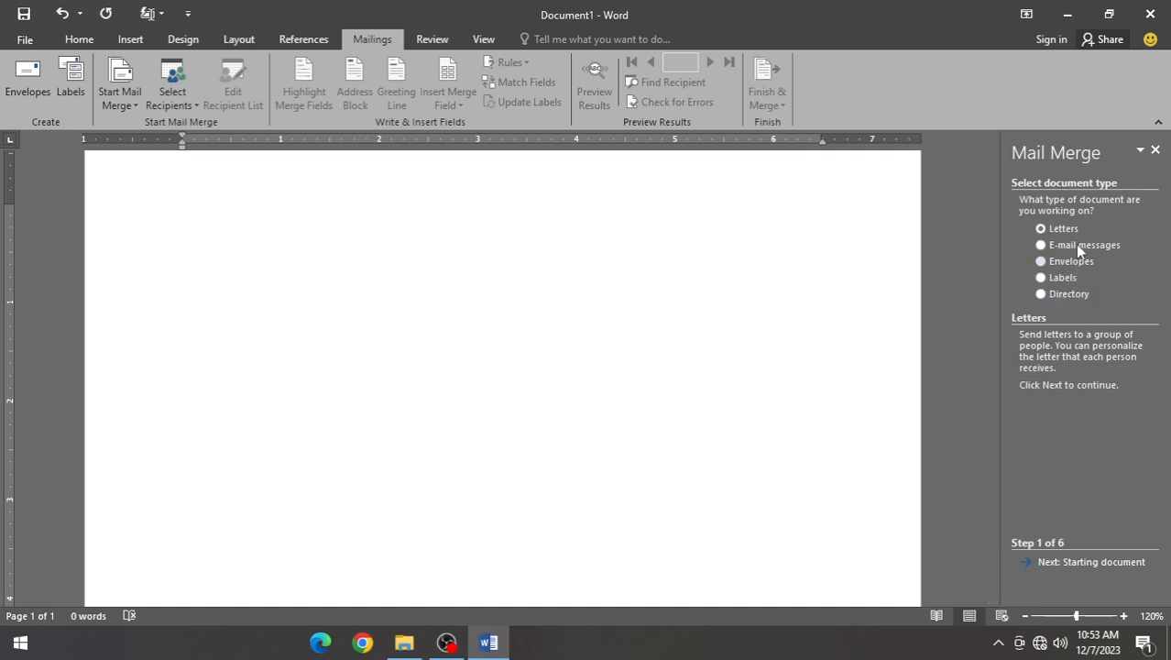
{"action": "left_click", "coordinate": [1057, 561]}
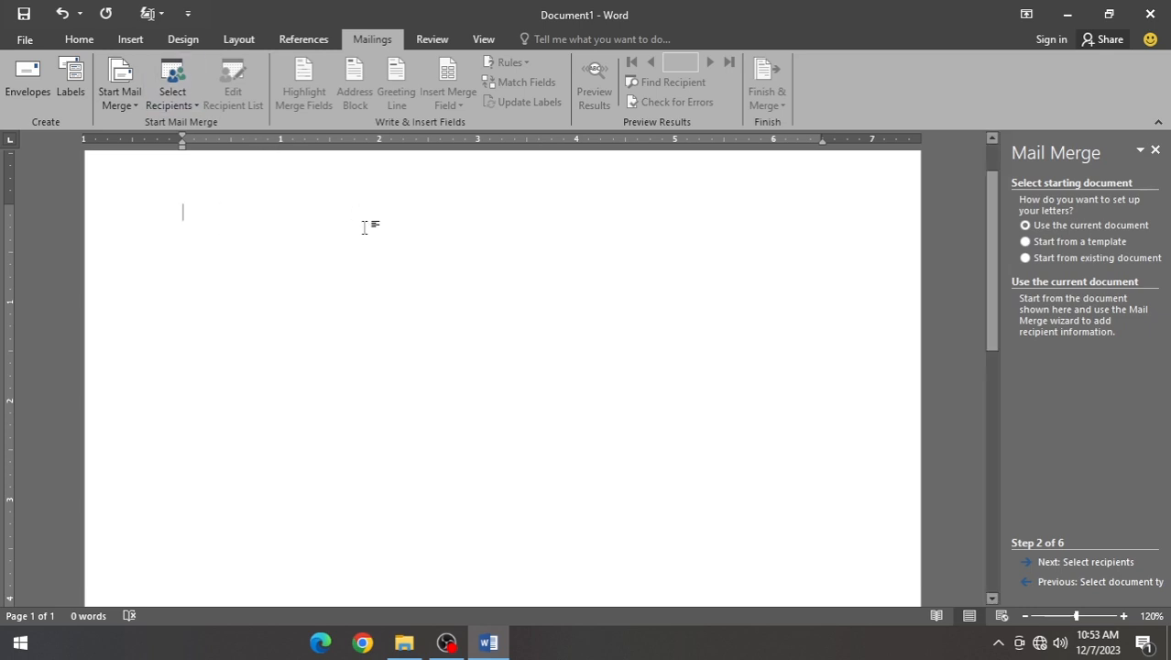
{"action": "left_click", "coordinate": [1087, 564]}
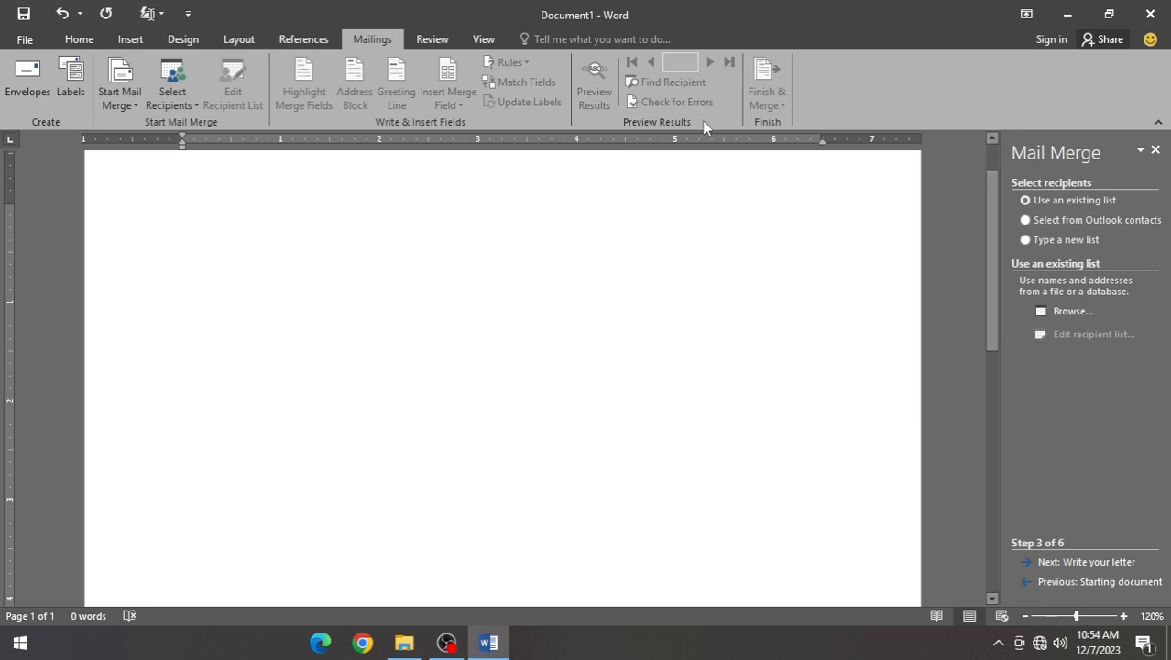
{"action": "left_click", "coordinate": [1085, 244]}
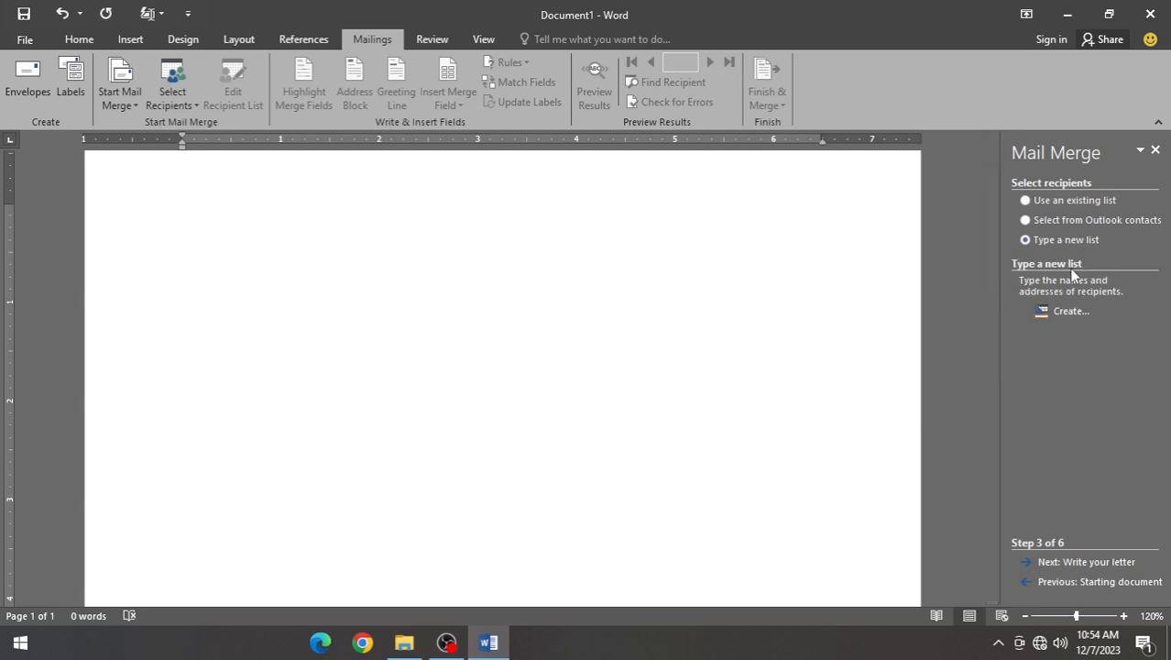
Create a new address list and delete every column except Title, First Name and Last Name.
{"action": "left_click", "coordinate": [1063, 311]}
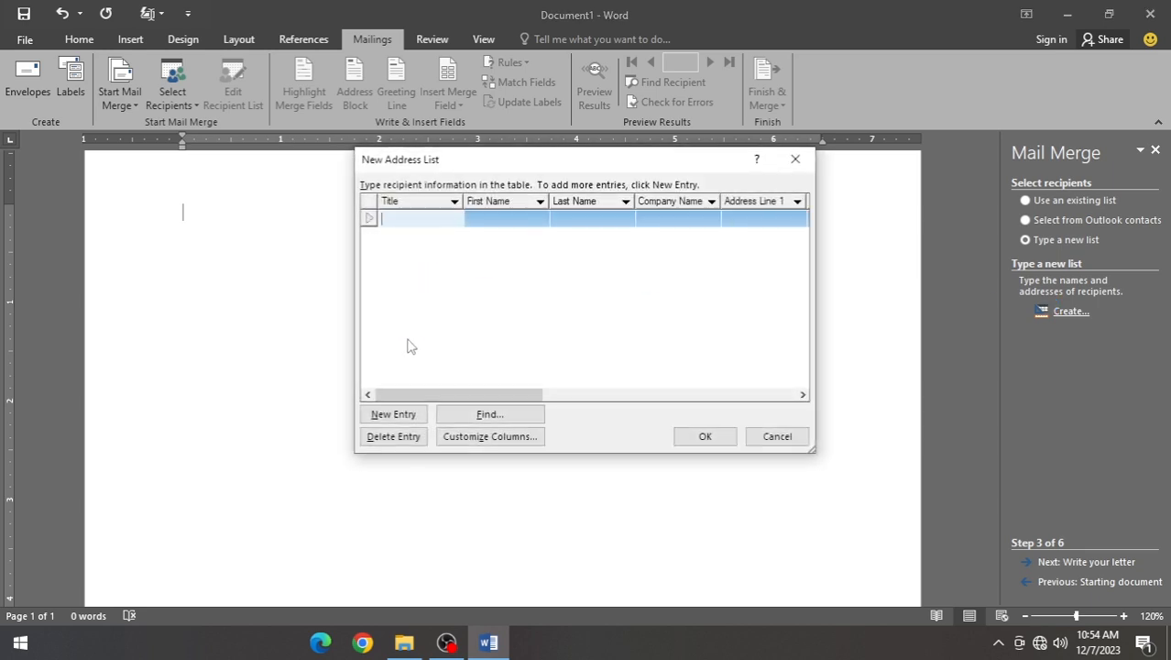
{"action": "left_click_drag", "start_coordinate": [462, 394], "coordinate": [334, 401]}
{"action": "left_click", "coordinate": [502, 439]}
{"action": "left_click", "coordinate": [504, 356]}
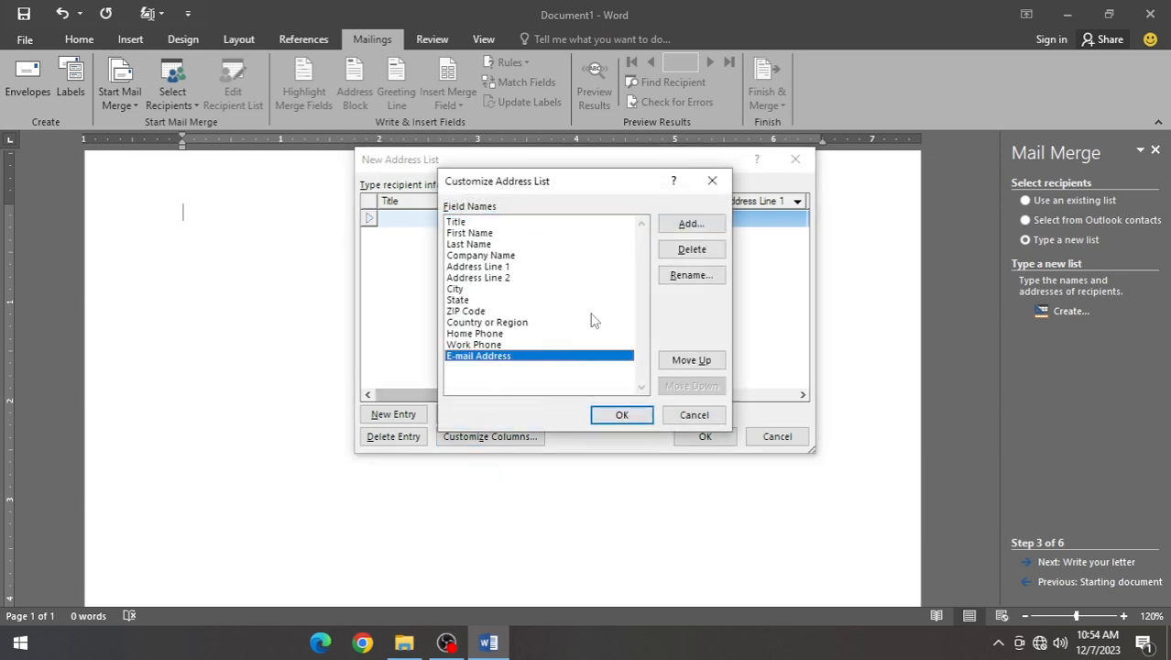
{"action": "left_click", "coordinate": [692, 249]}
{"action": "left_click", "coordinate": [553, 370]}
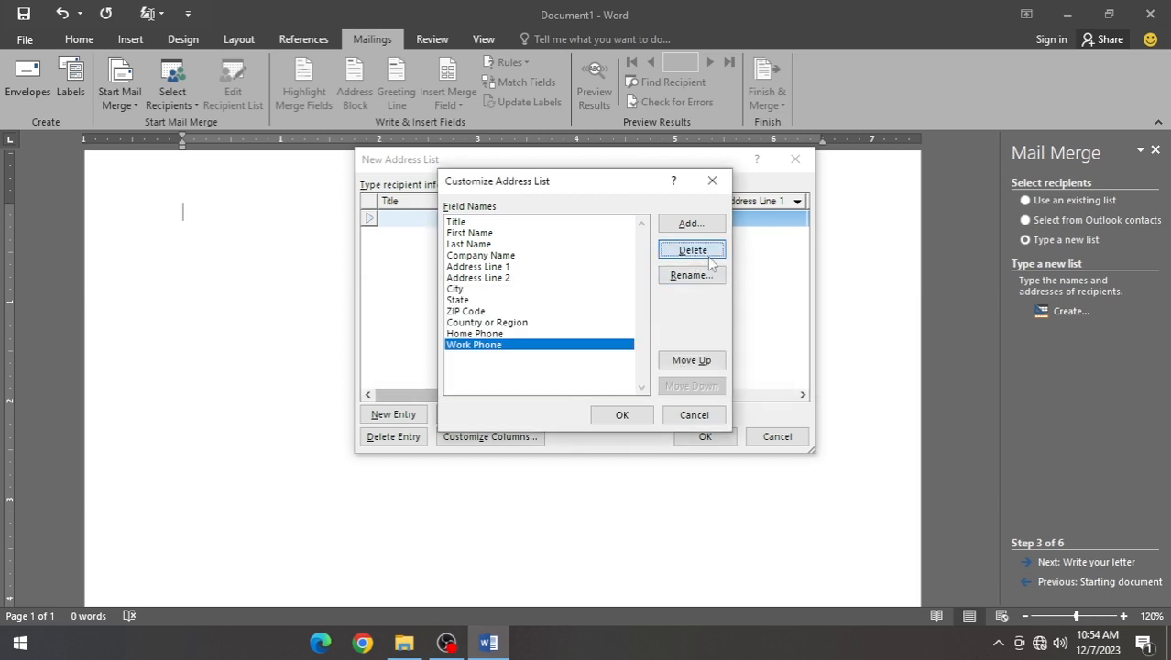
{"action": "left_click", "coordinate": [693, 249]}
{"action": "left_click", "coordinate": [555, 369]}
{"action": "left_click", "coordinate": [693, 249]}
{"action": "left_click", "coordinate": [554, 368]}
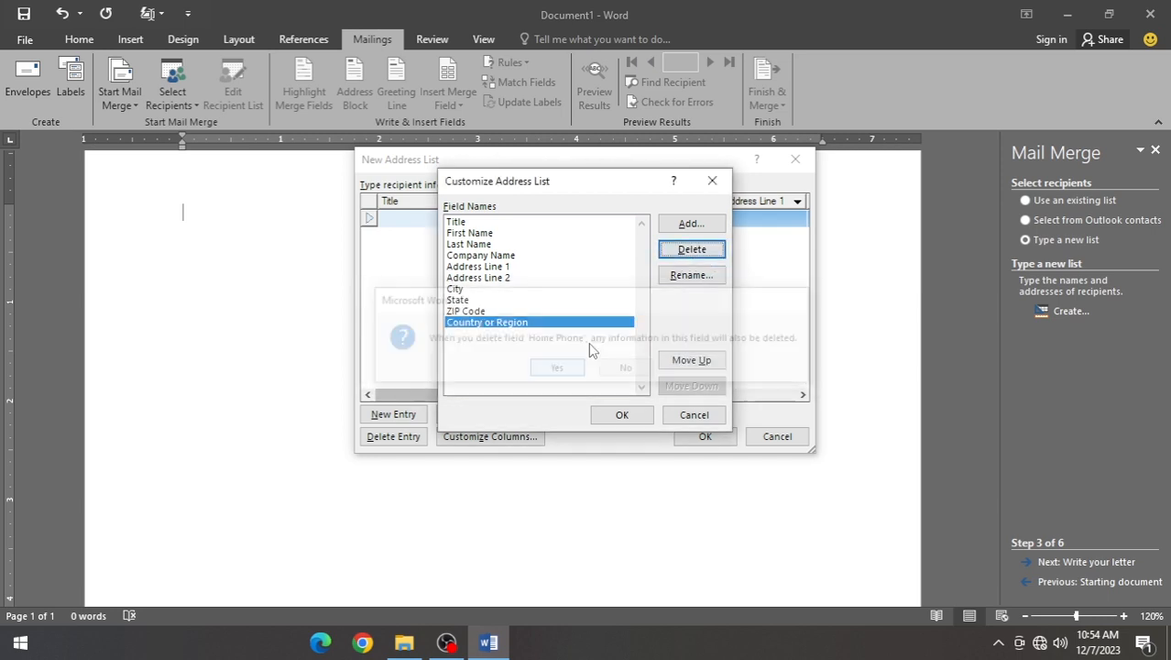
{"action": "left_click", "coordinate": [693, 249]}
{"action": "left_click", "coordinate": [555, 369]}
{"action": "left_click", "coordinate": [693, 250]}
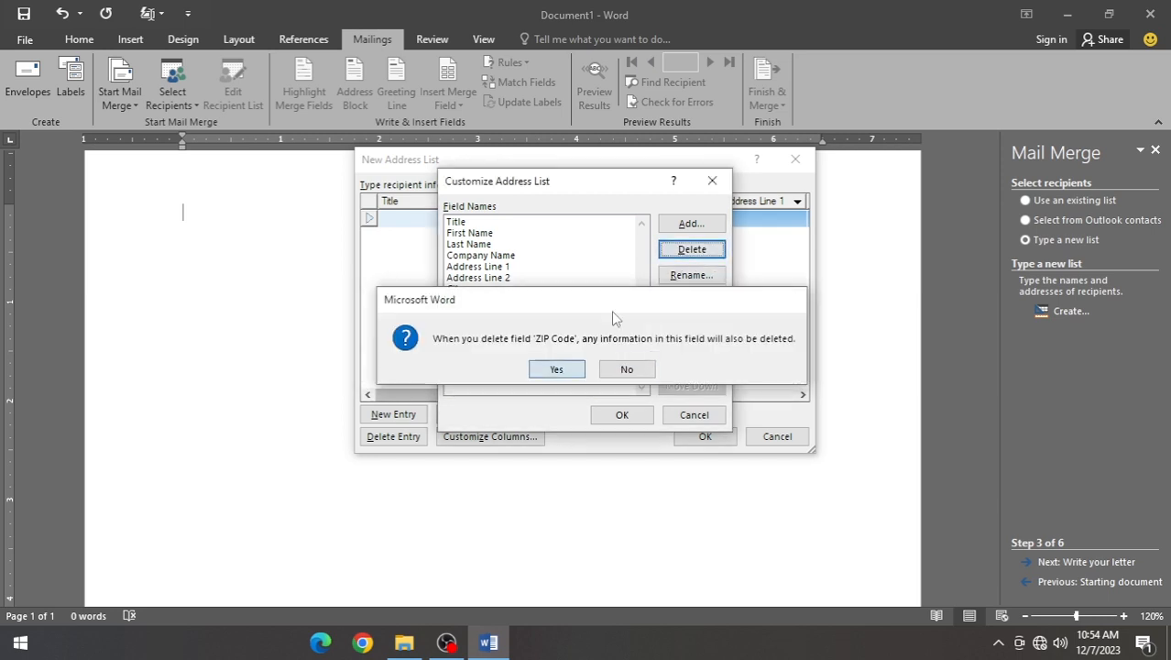
{"action": "left_click", "coordinate": [556, 370]}
{"action": "left_click", "coordinate": [693, 250]}
{"action": "left_click", "coordinate": [559, 367]}
{"action": "left_click", "coordinate": [693, 250]}
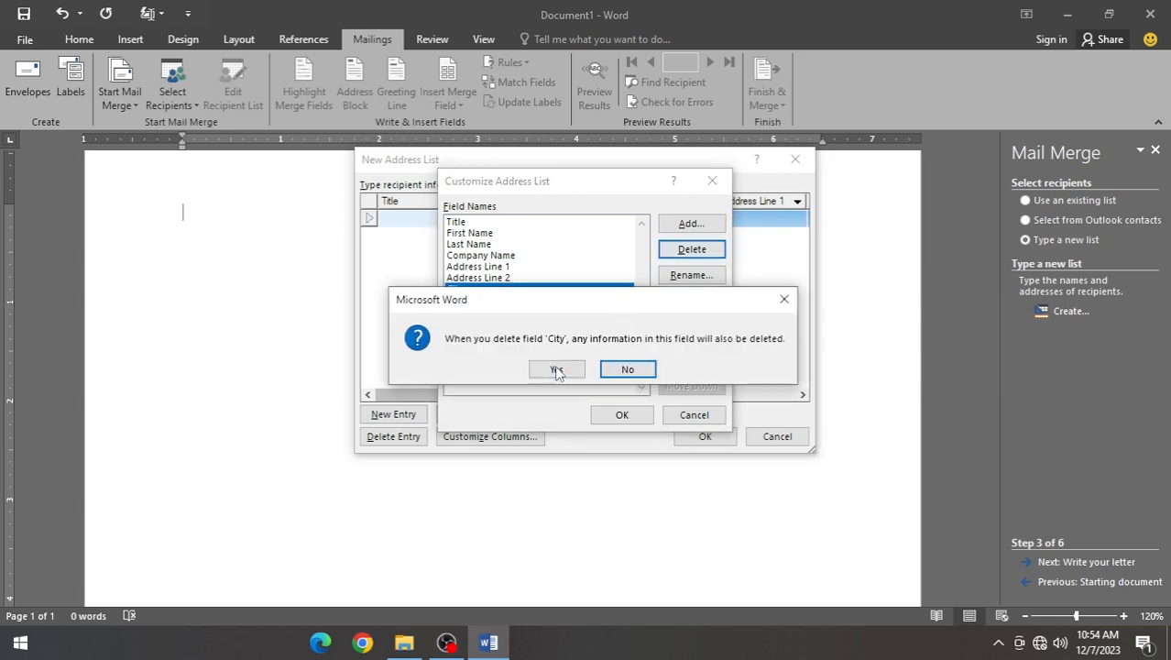
{"action": "left_click", "coordinate": [557, 369]}
{"action": "left_click", "coordinate": [693, 249]}
{"action": "left_click", "coordinate": [556, 369]}
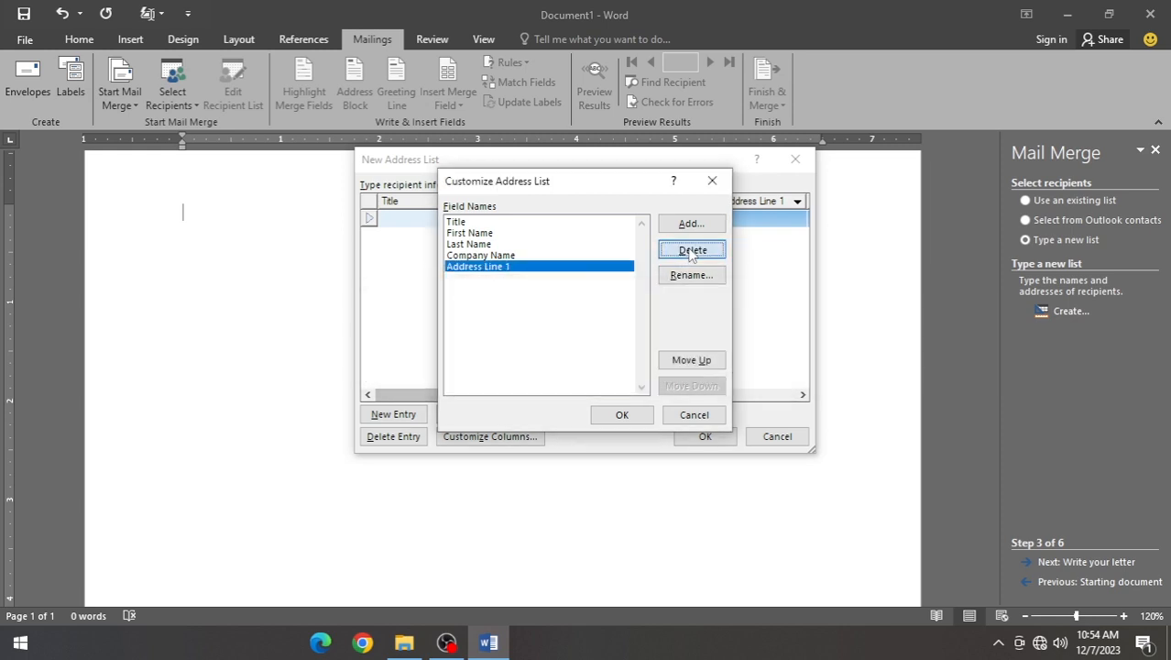
{"action": "left_click", "coordinate": [693, 249]}
{"action": "left_click", "coordinate": [556, 369]}
{"action": "left_click", "coordinate": [693, 250]}
{"action": "left_click", "coordinate": [557, 369]}
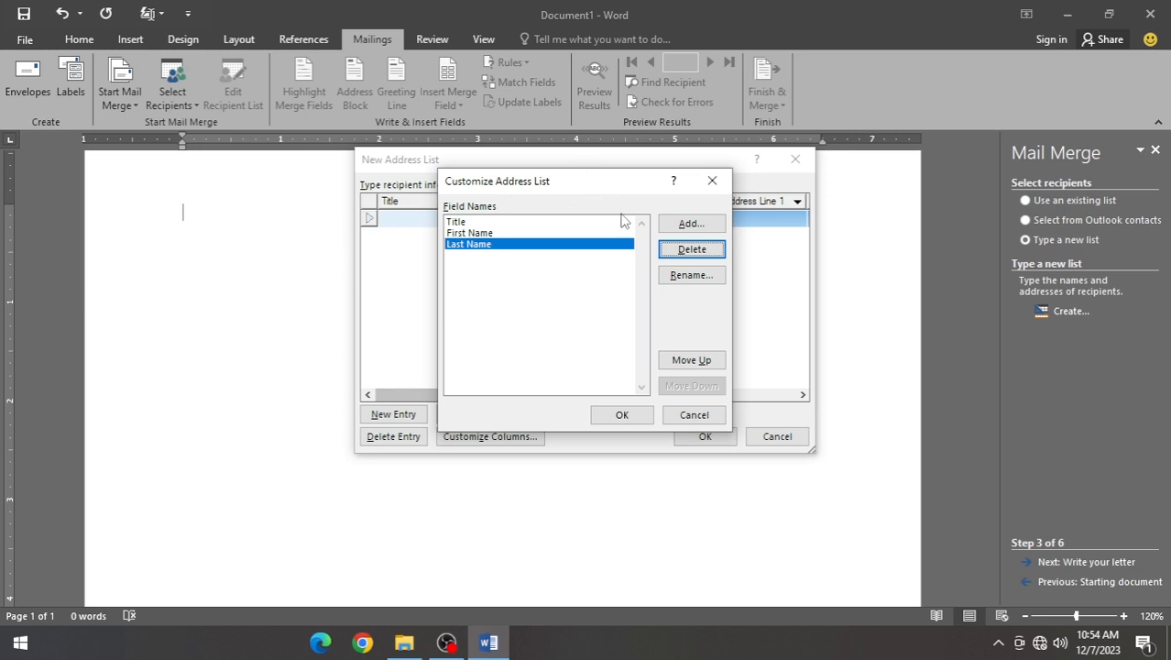
{"action": "left_click", "coordinate": [621, 413]}
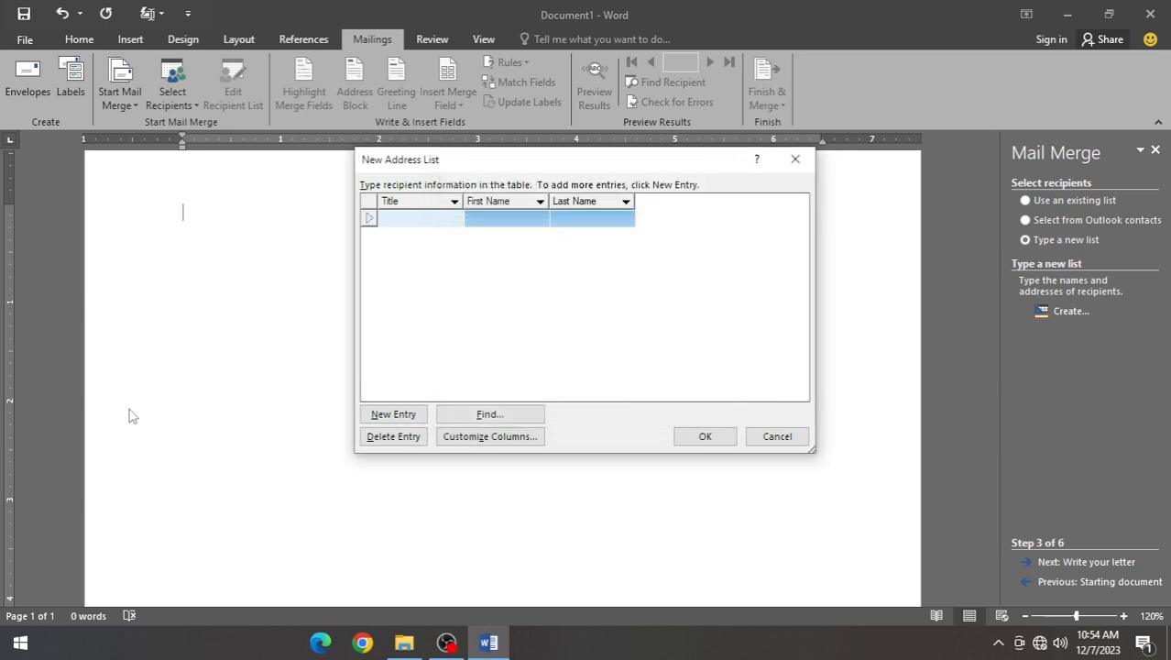
Enter the first two recipients with title MR and their first and last names.
{"action": "type", "text": "MR"}
{"action": "key", "text": "Tab"}
{"action": "type", "text": "ZA"}
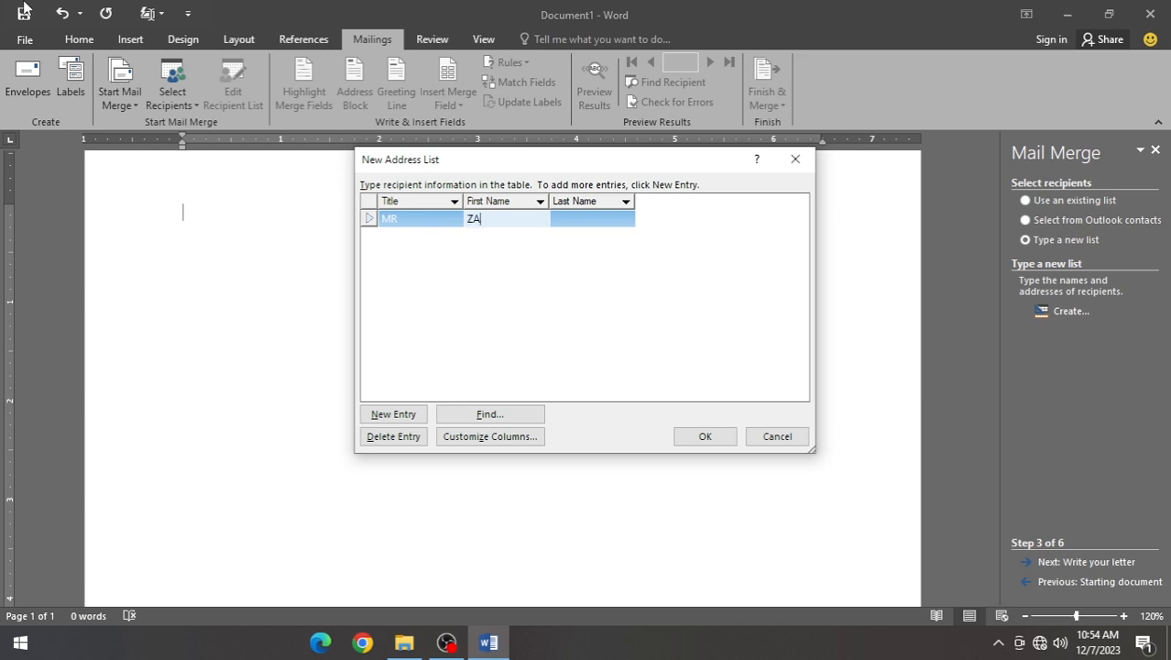
{"action": "type", "text": "IN"}
{"action": "type", "text": "n"}
{"action": "key", "text": "Tab"}
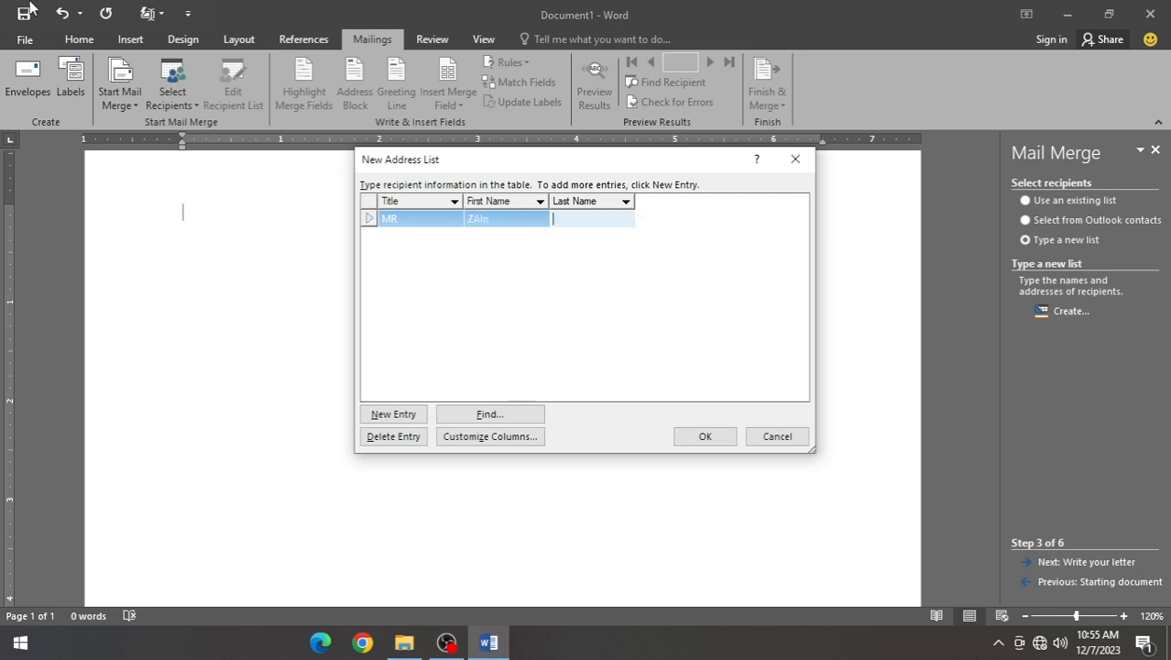
{"action": "key", "text": "Tab"}
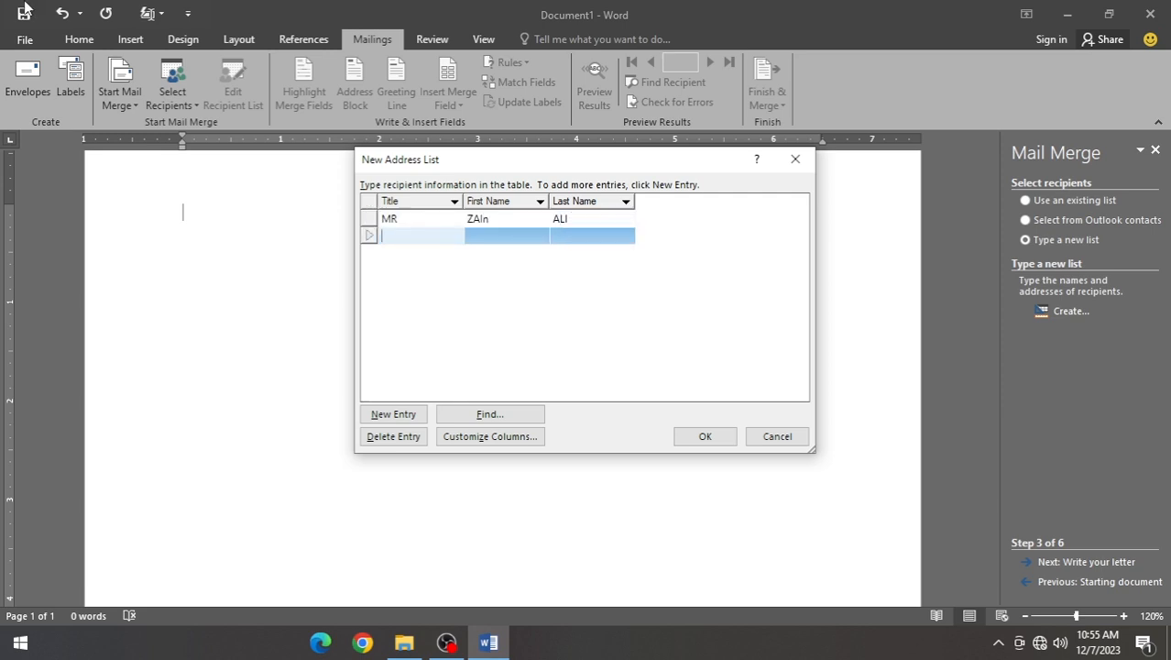
{"action": "type", "text": "MR"}
{"action": "key", "text": "Tab"}
{"action": "type", "text": "ADIL"}
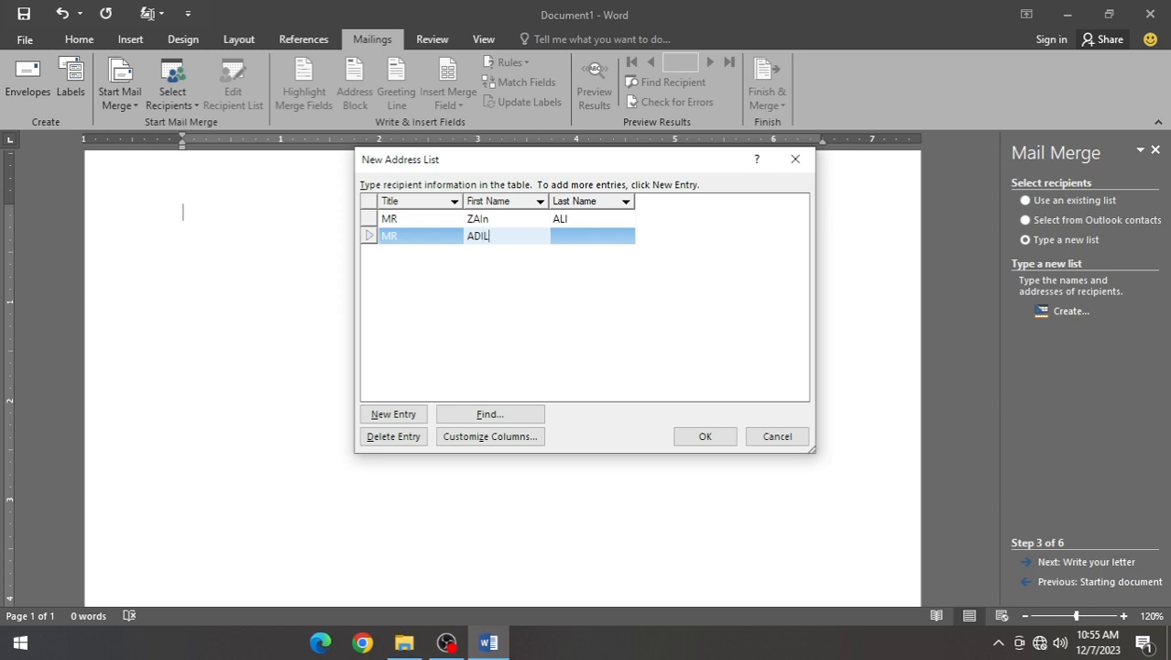
{"action": "key", "text": "Tab"}
{"action": "type", "text": "ZAMAN"}
Add the third and fourth recipients, each titled MR, with their first and last names.
{"action": "key", "text": "Tab"}
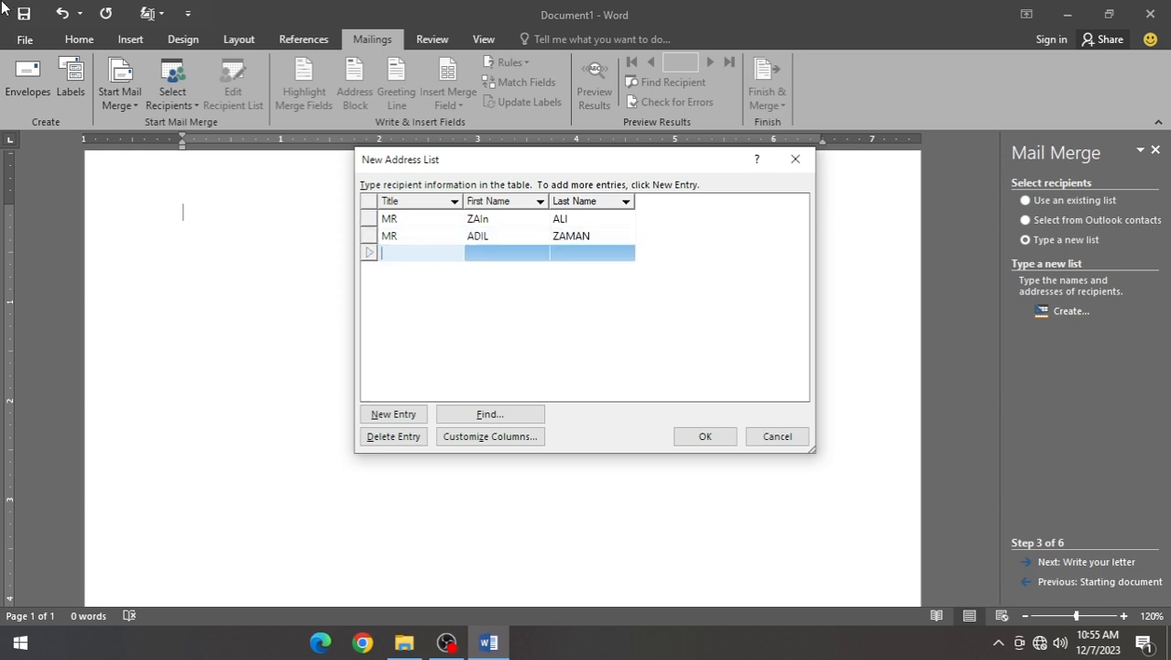
{"action": "type", "text": "MR"}
{"action": "key", "text": "Tab"}
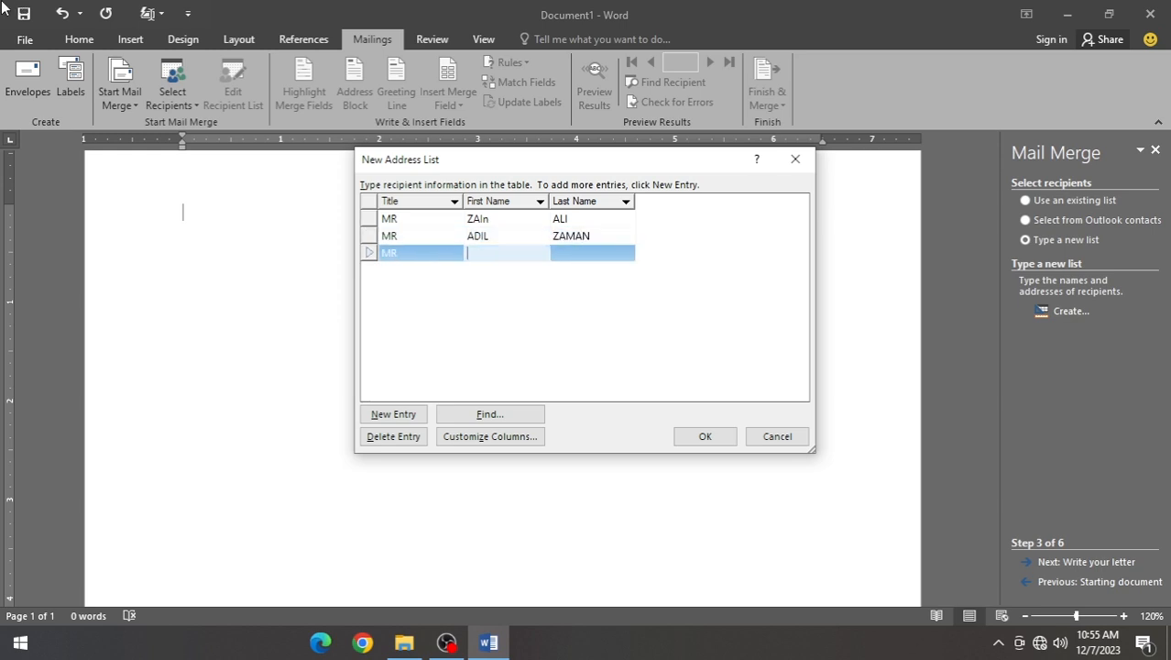
{"action": "type", "text": "HASSAN"}
{"action": "key", "text": "Tab"}
{"action": "type", "text": "RAZA"}
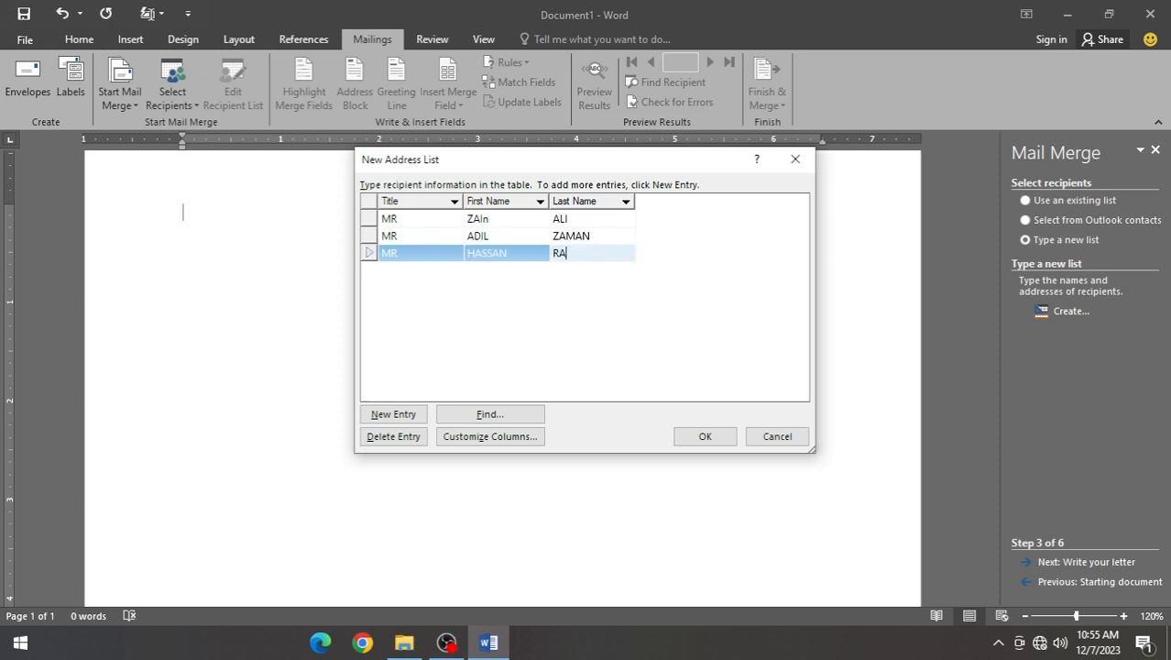
{"action": "key", "text": "Tab"}
{"action": "type", "text": "MR"}
{"action": "key", "text": "Tab"}
{"action": "type", "text": "AL"}
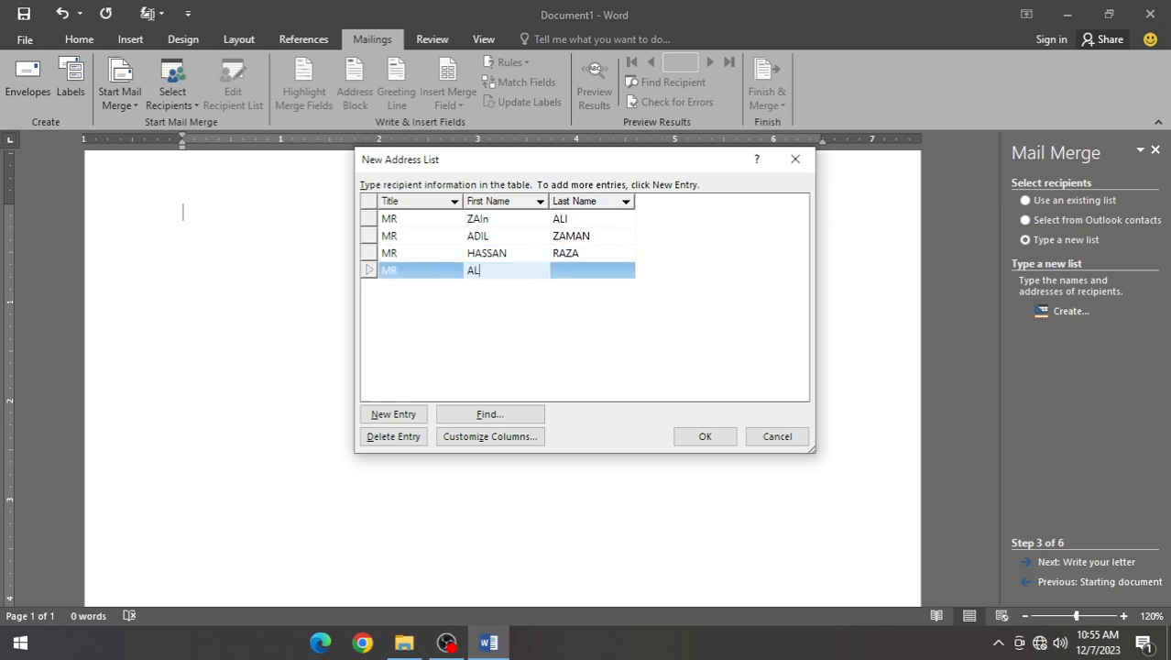
{"action": "type", "text": "I"}
{"action": "key", "text": "Tab"}
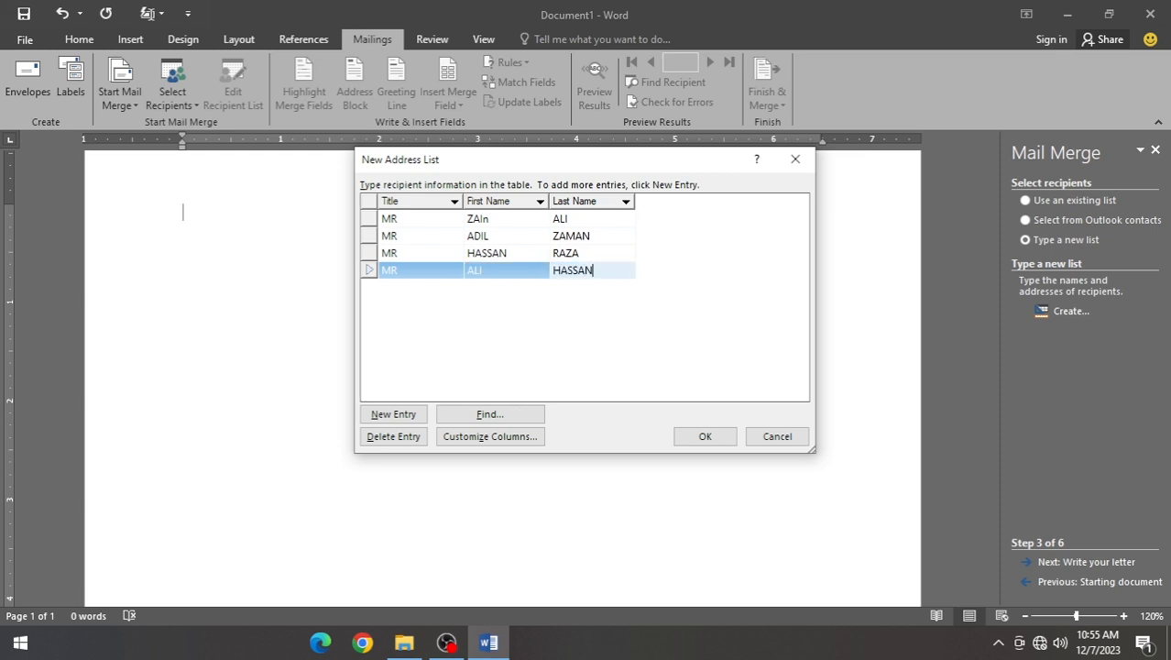
Add a fifth recipient, correcting a name wrongly typed into the Title cell.
{"action": "key", "text": "Tab"}
{"action": "type", "text": "MR"}
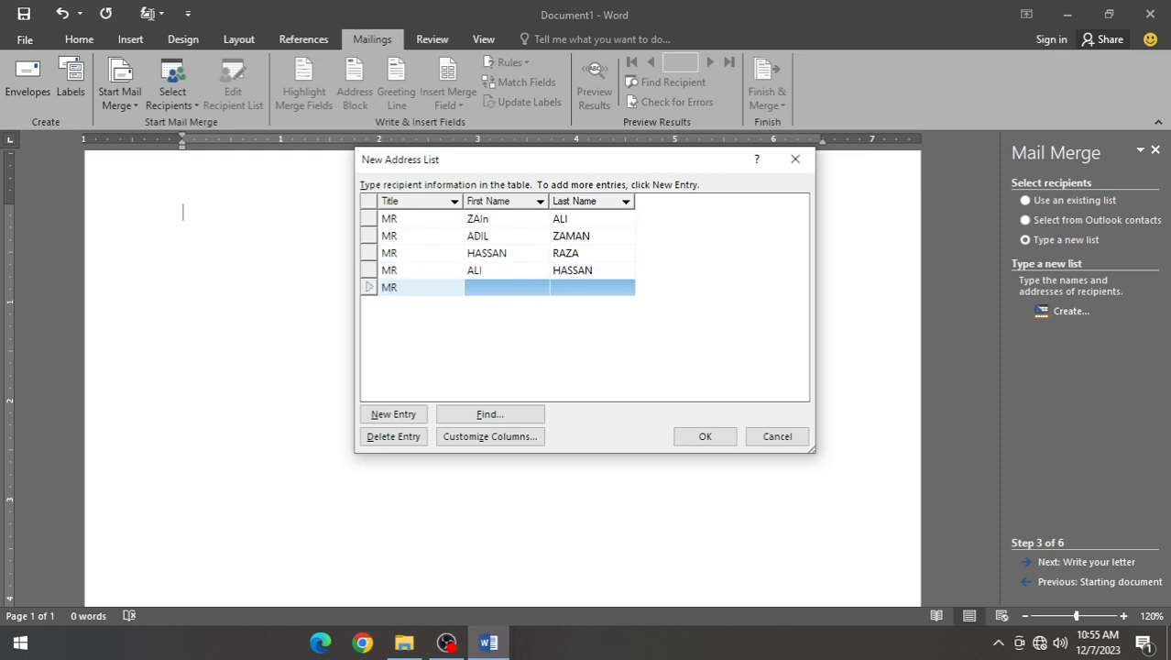
{"action": "type", "text": " ZULQAIRNAIN"}
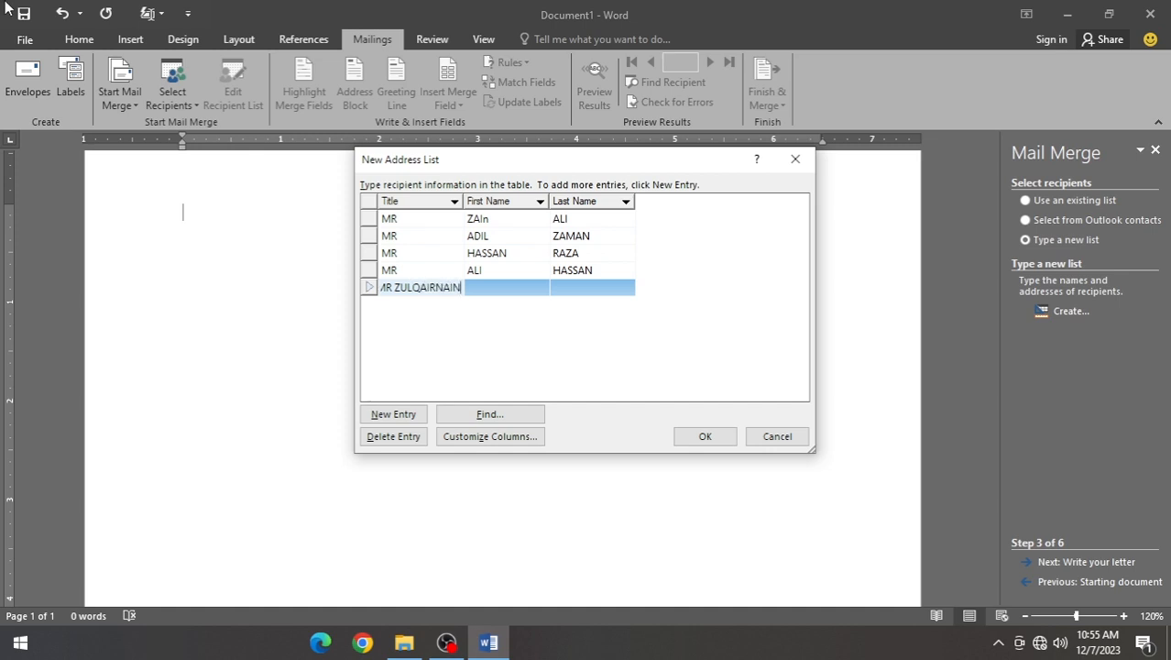
{"action": "key", "text": "Tab"}
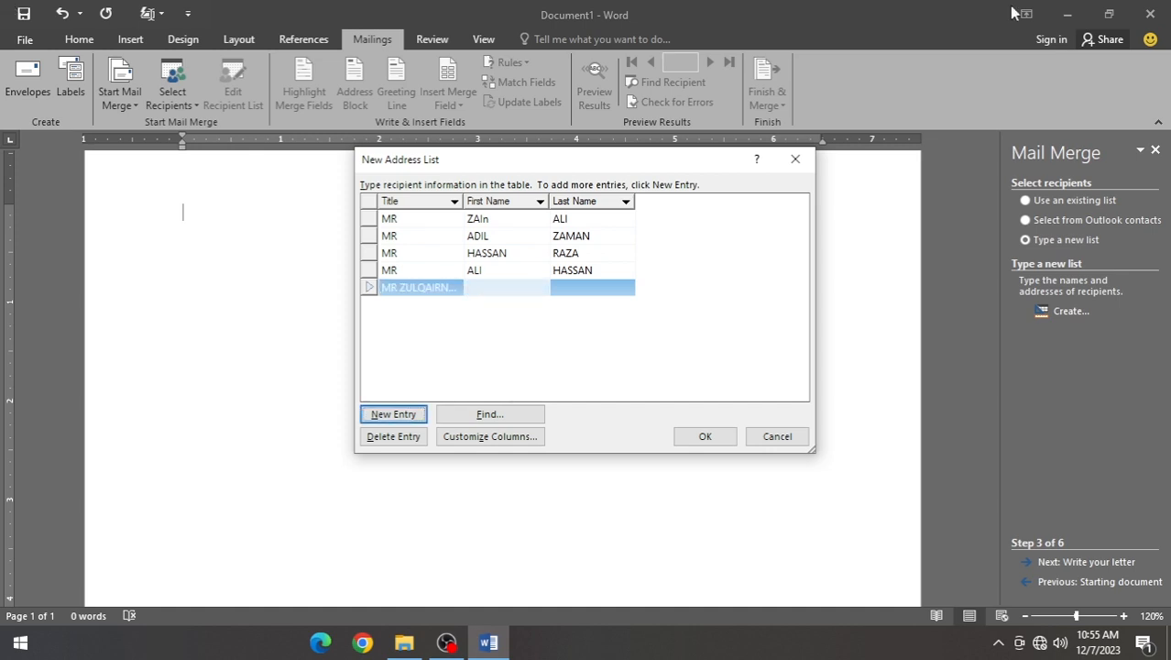
{"action": "left_click", "coordinate": [400, 287]}
{"action": "left_click_drag", "start_coordinate": [401, 286], "coordinate": [392, 320]}
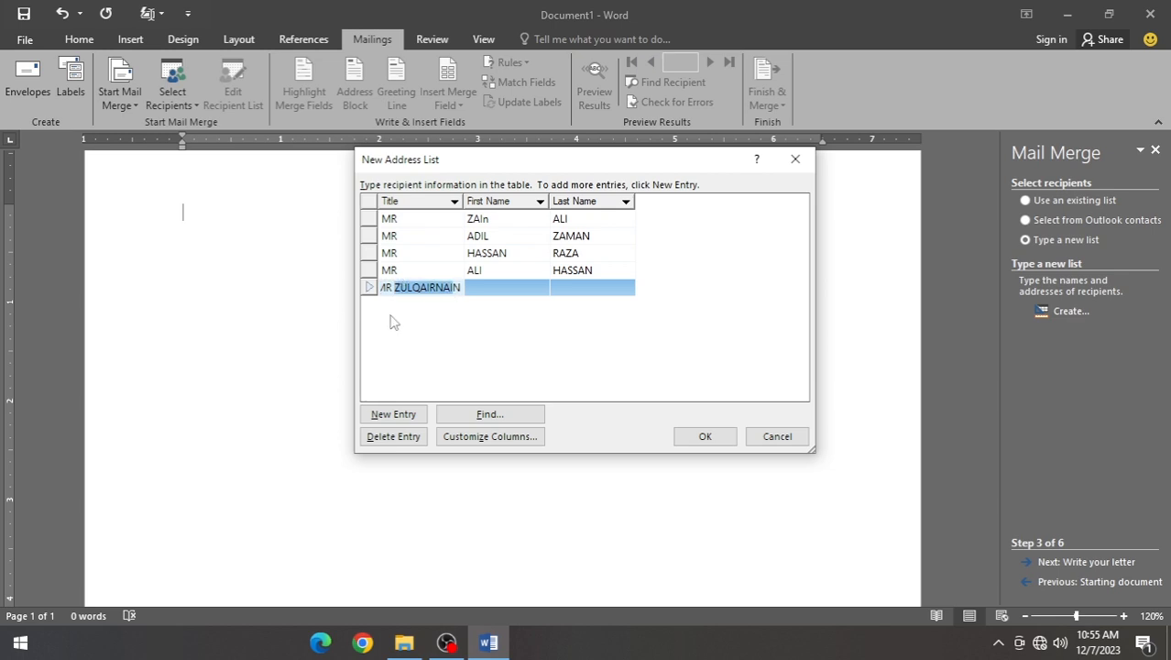
{"action": "type", "text": "N"}
{"action": "key", "text": "Tab"}
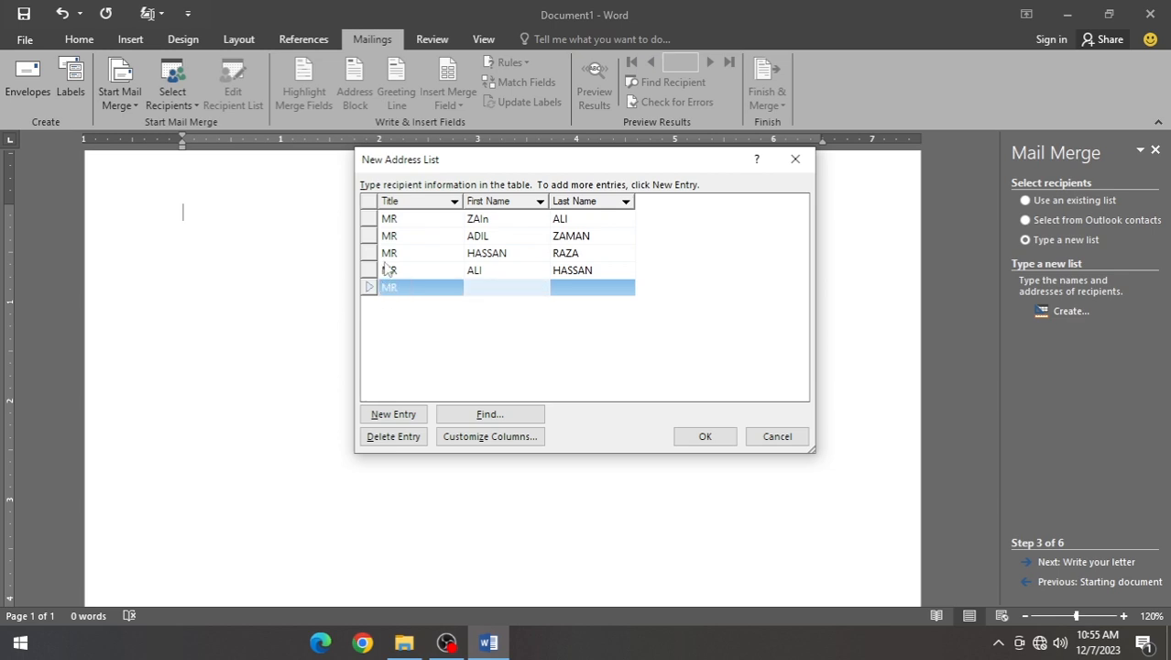
{"action": "type", "text": "ZAIN"}
{"action": "key", "text": "Tab"}
{"action": "type", "text": "WA"}
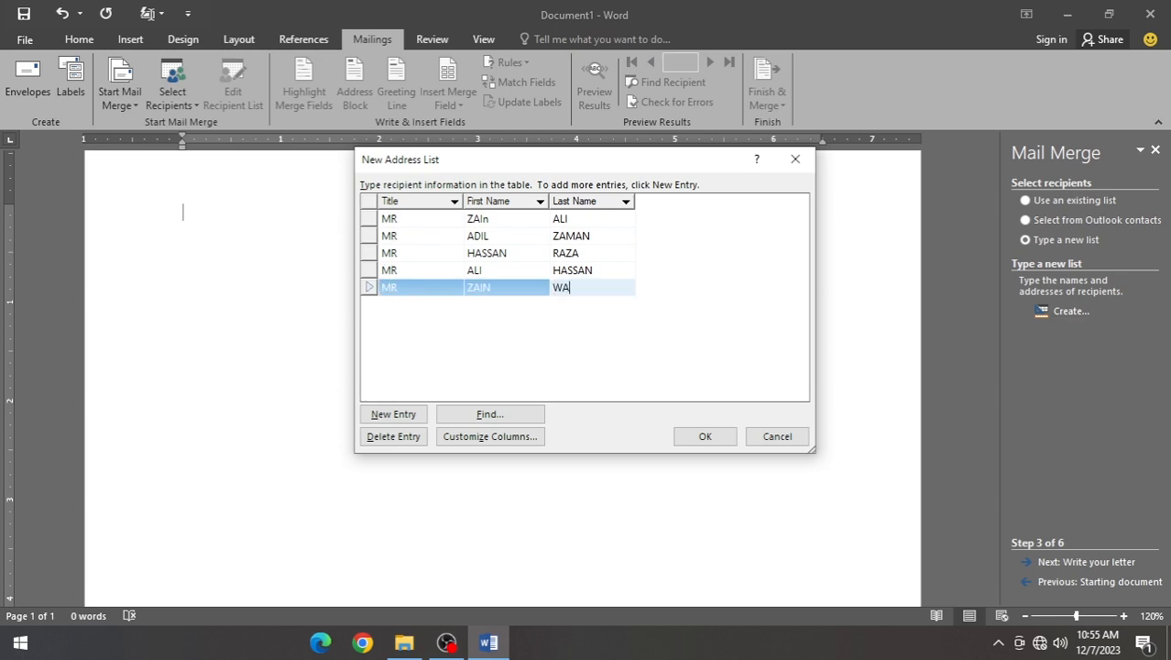
{"action": "type", "text": "EUFG"}
Save the address list as 123 on the Desktop and accept the five recipients for the merge.
{"action": "left_click", "coordinate": [716, 438]}
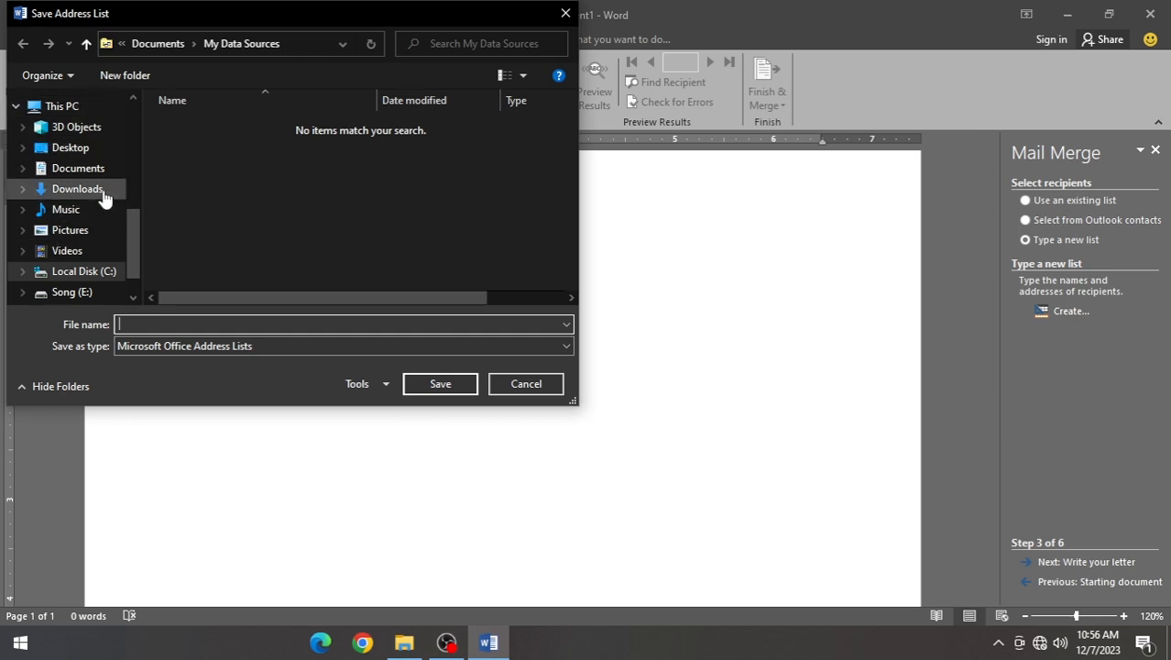
{"action": "left_click", "coordinate": [97, 148]}
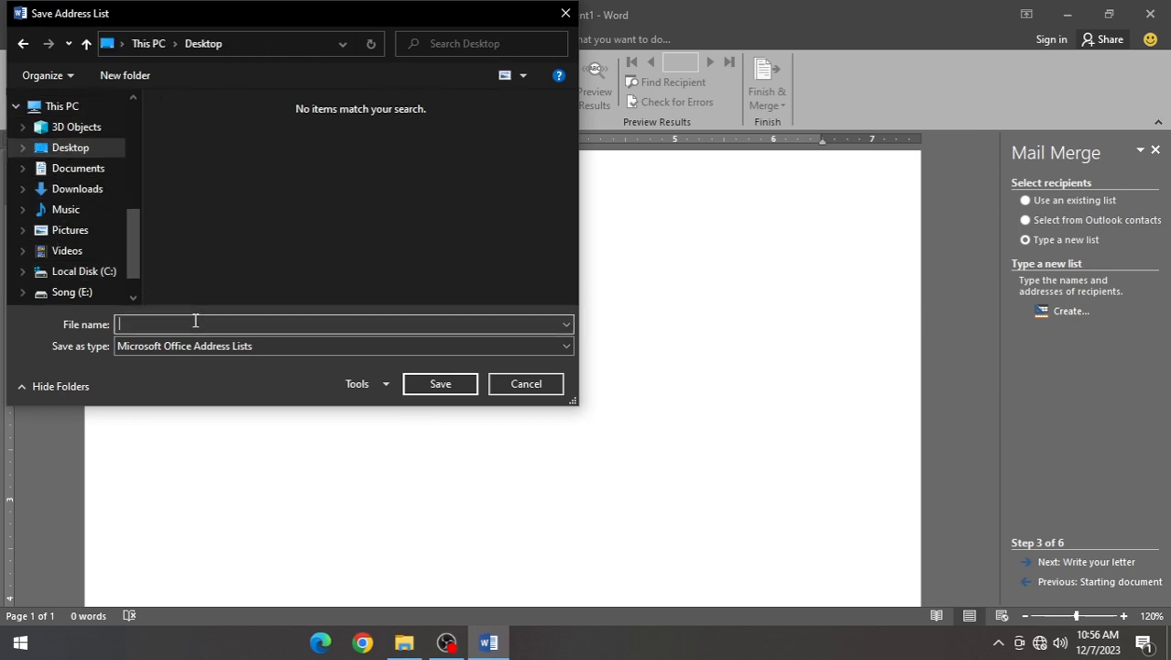
{"action": "type", "text": "12"}
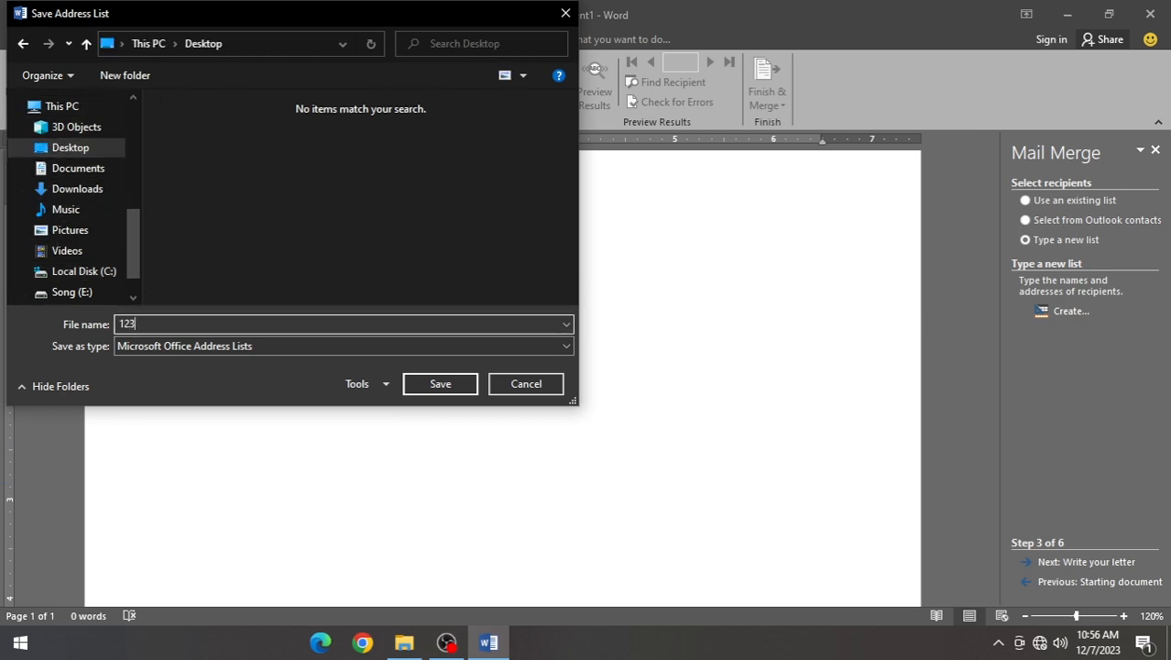
{"action": "type", "text": "3"}
{"action": "key", "text": "Return"}
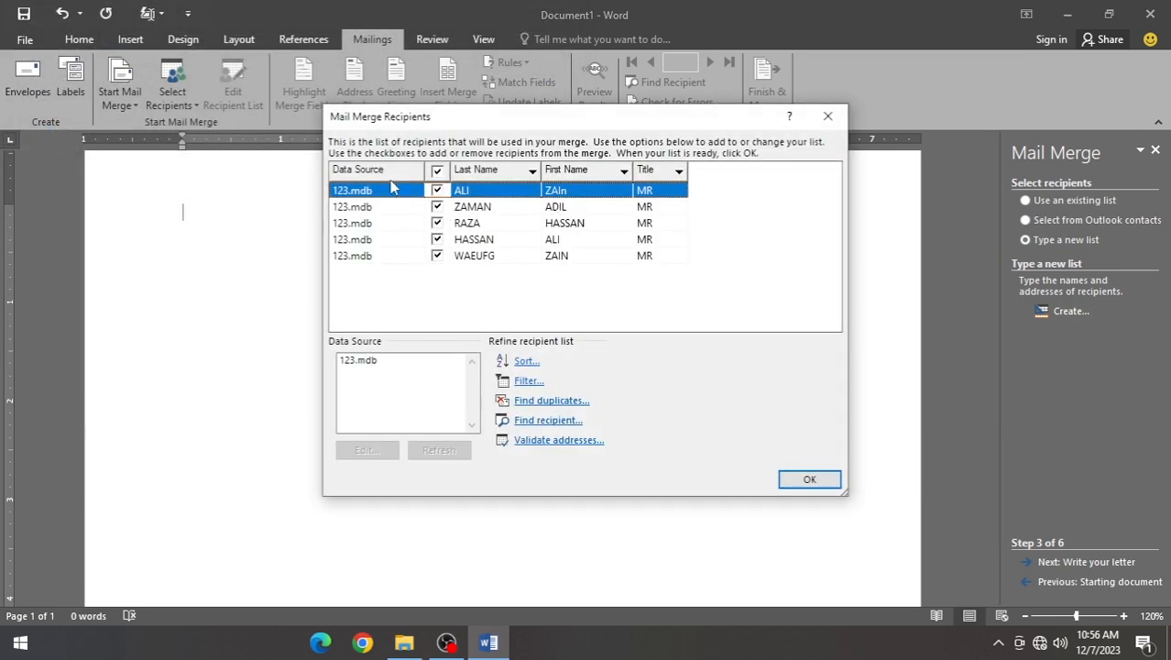
{"action": "left_click", "coordinate": [809, 479]}
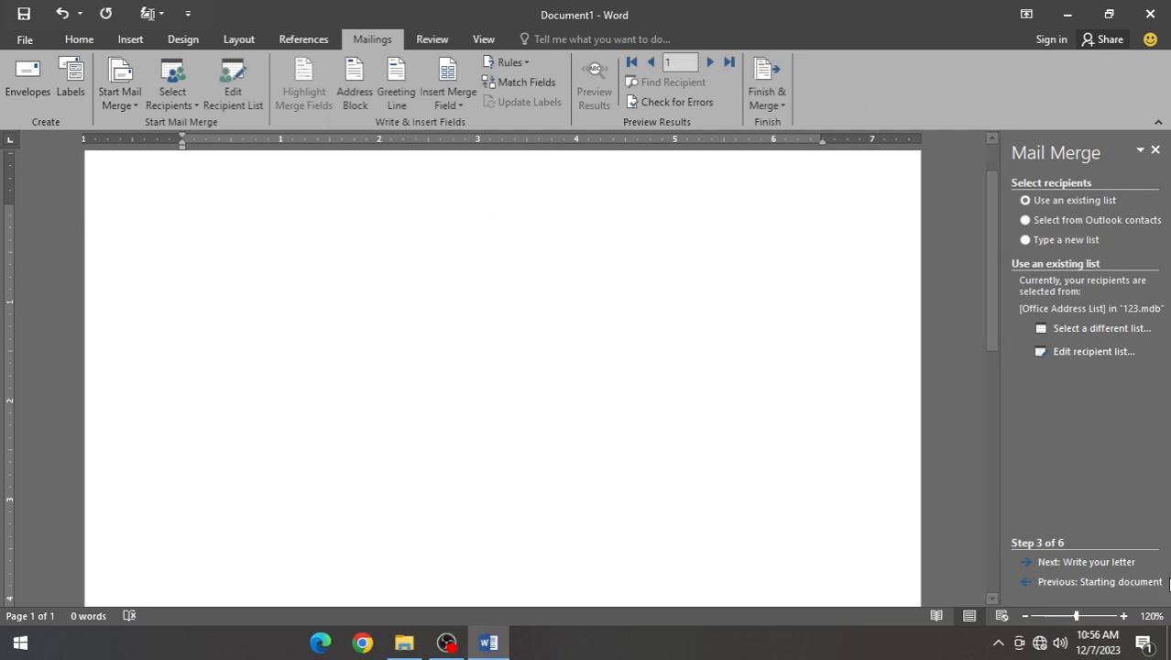
Advance to Write your letter and fill the page with sample paragraphs using RAND().
{"action": "left_click", "coordinate": [1106, 563]}
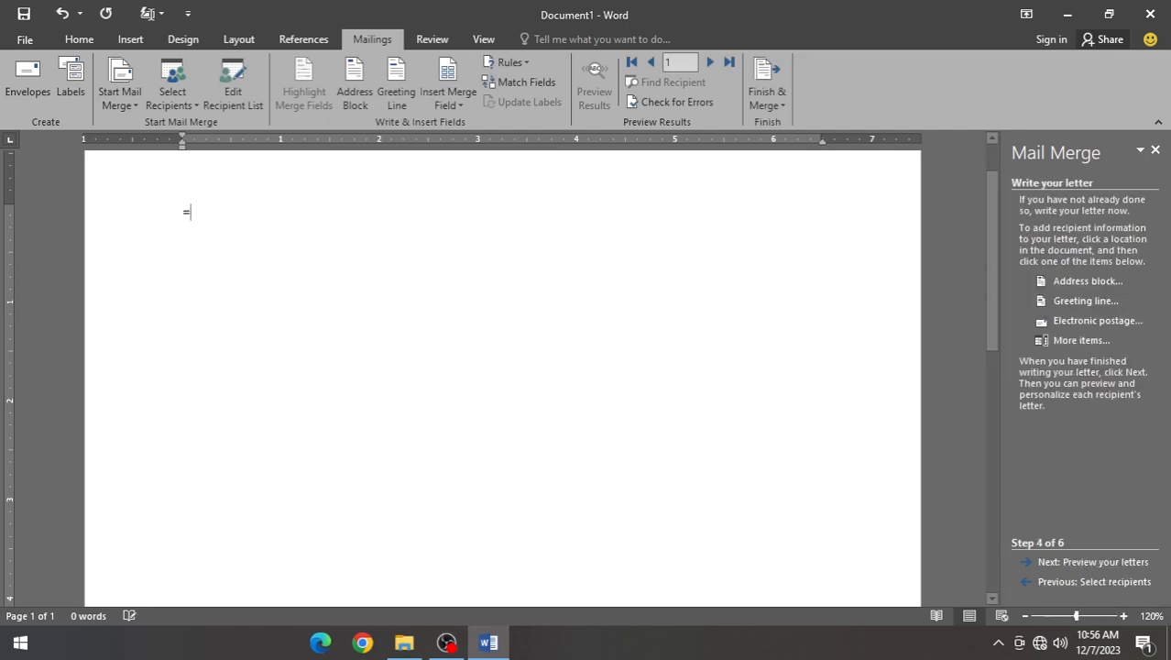
{"action": "type", "text": "RAN"}
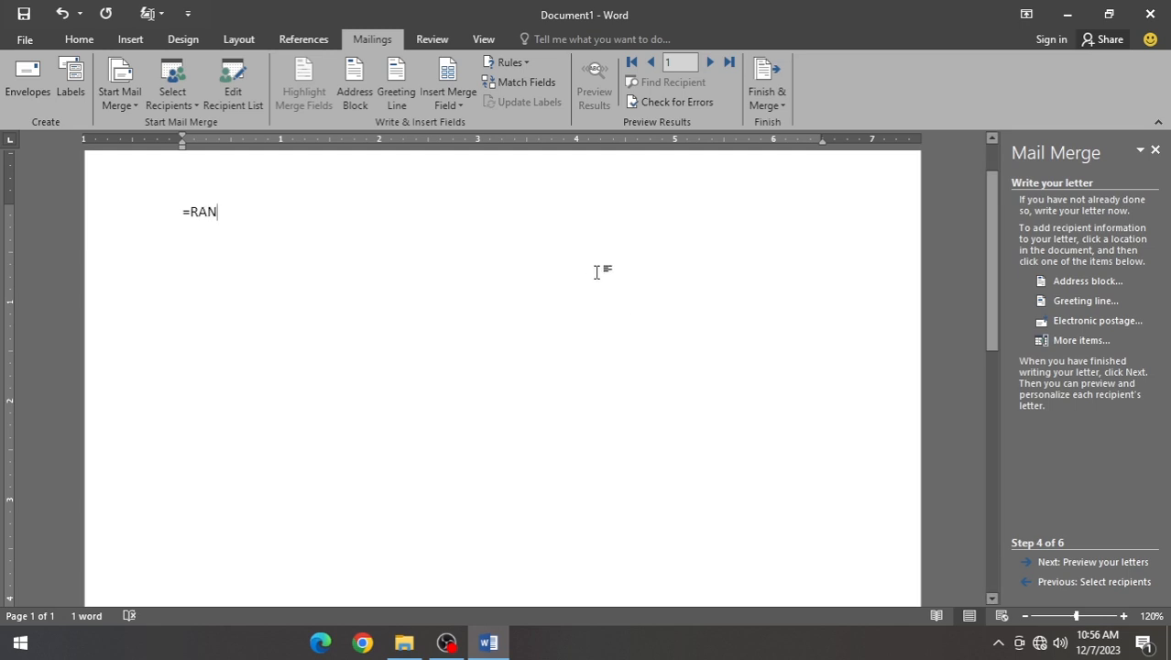
{"action": "type", "text": "D()"}
{"action": "key", "text": "Return"}
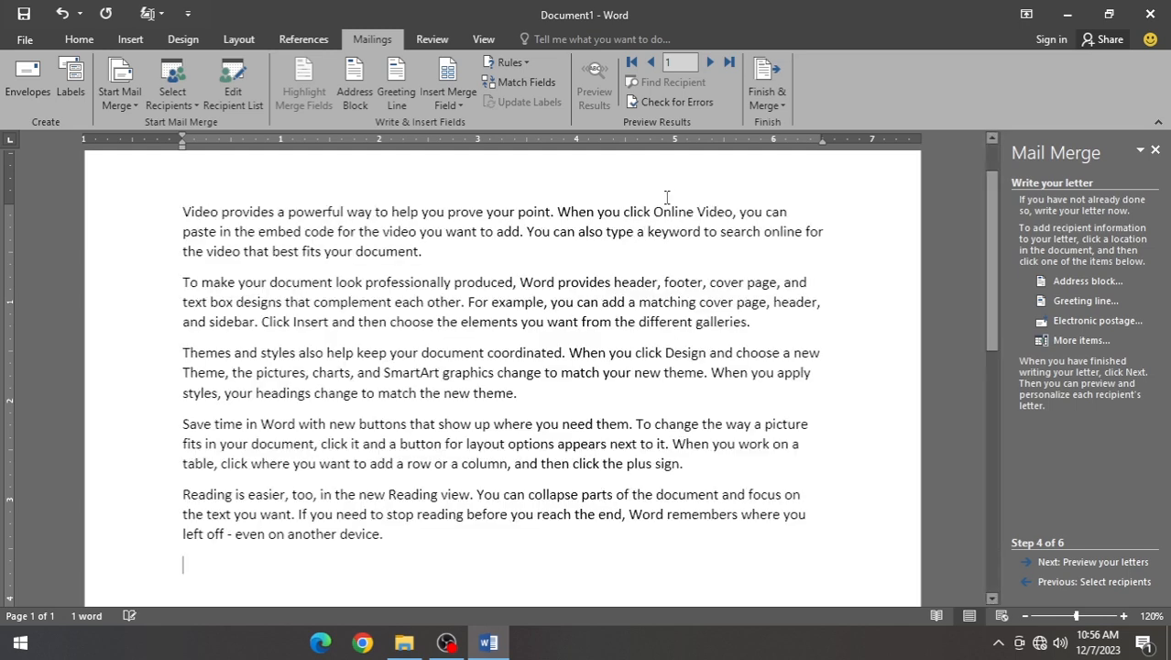
Add a 'TO,' line at the top of the letter with an empty line beneath.
{"action": "key", "text": "Return"}
{"action": "key", "text": "Up"}
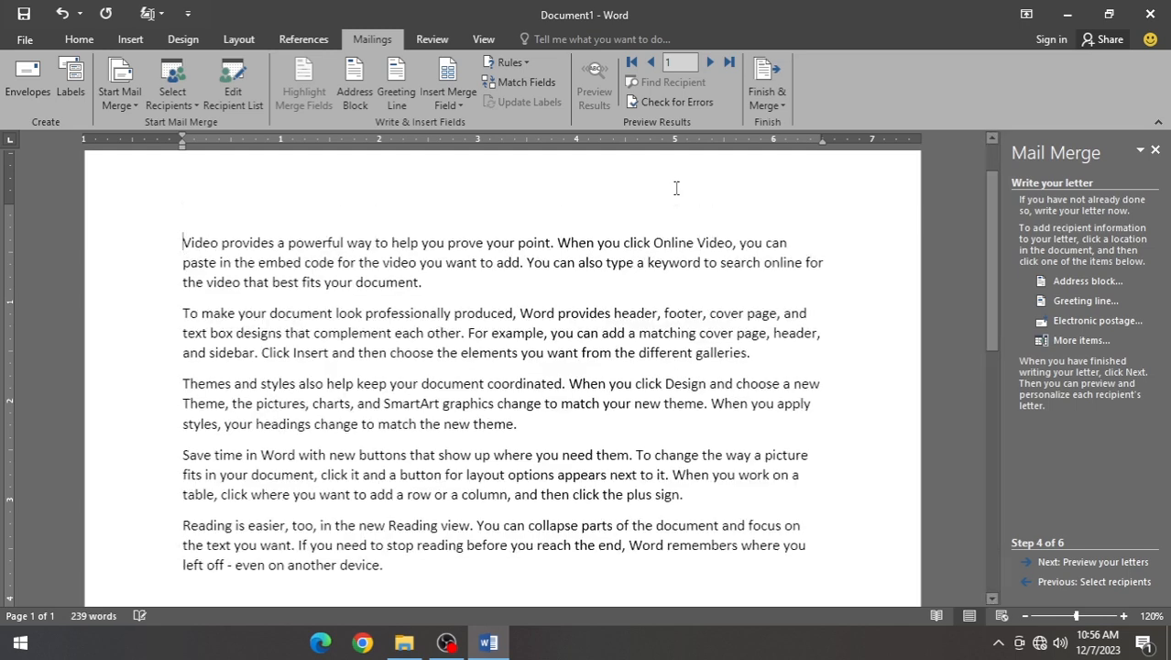
{"action": "type", "text": "T"}
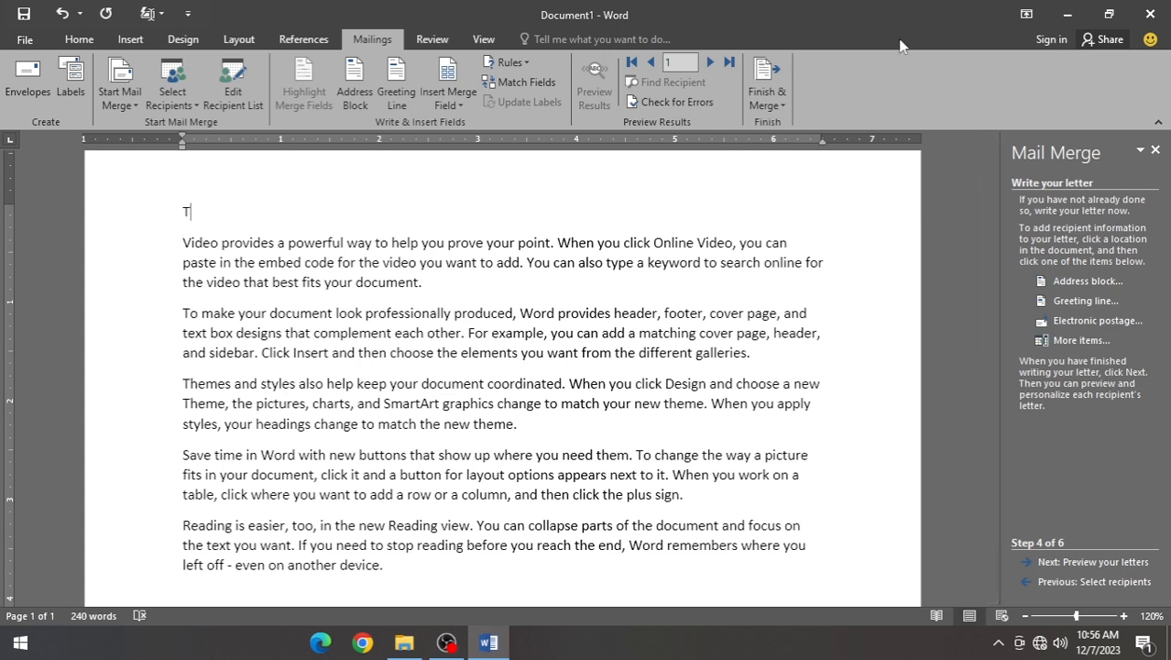
{"action": "type", "text": "O,"}
{"action": "key", "text": "Return"}
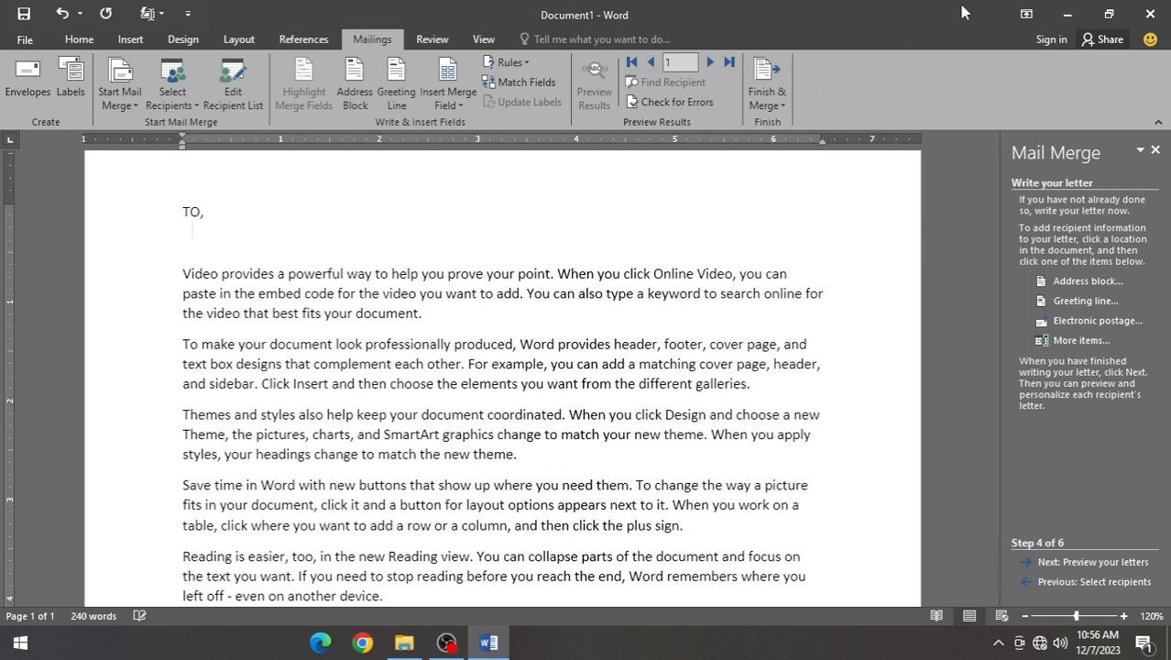
Insert Title, First Name and Last Name fields under 'TO,' and preview recipient 1's letter.
{"action": "left_click", "coordinate": [1080, 340]}
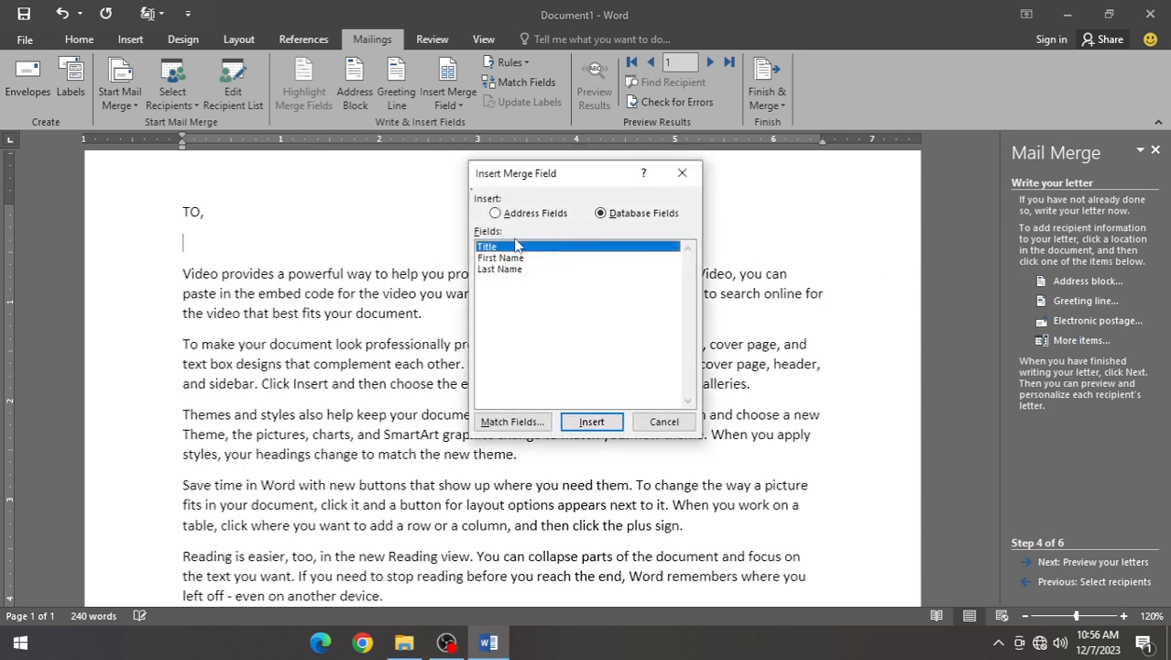
{"action": "left_click", "coordinate": [591, 422]}
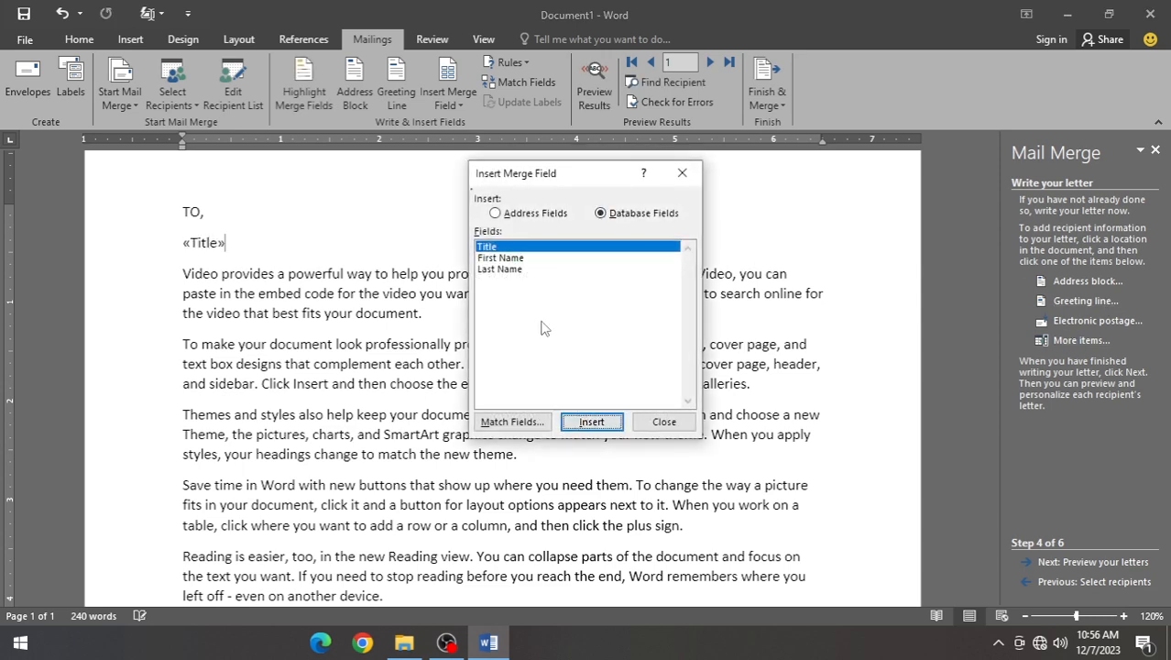
{"action": "left_click", "coordinate": [687, 428]}
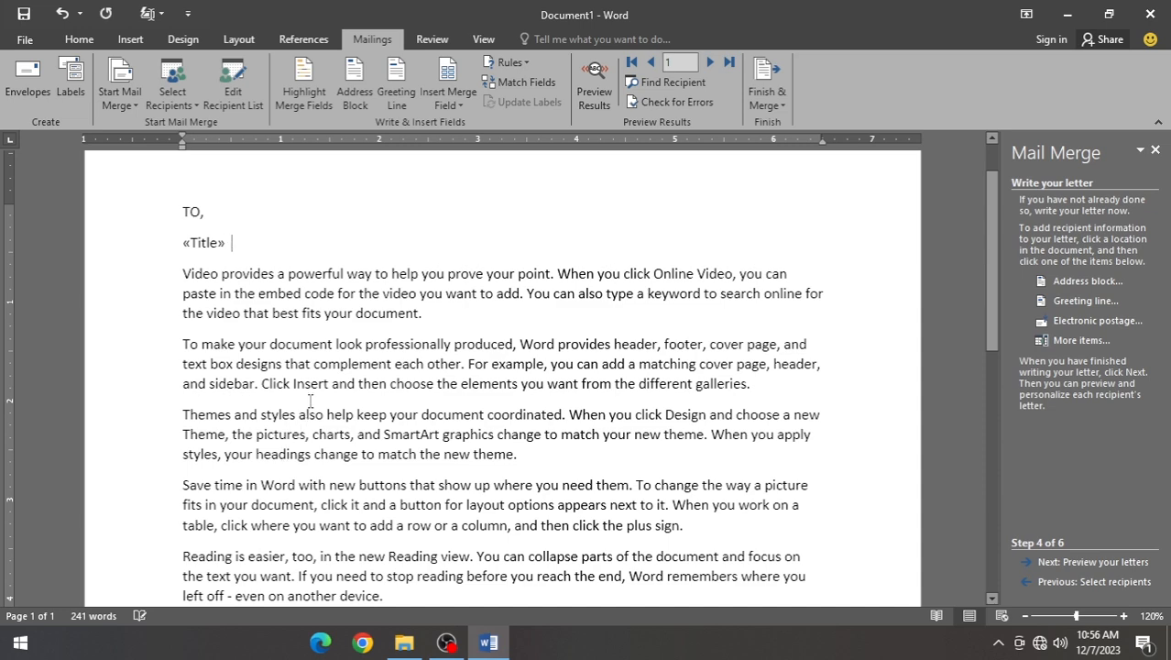
{"action": "left_click", "coordinate": [1081, 341]}
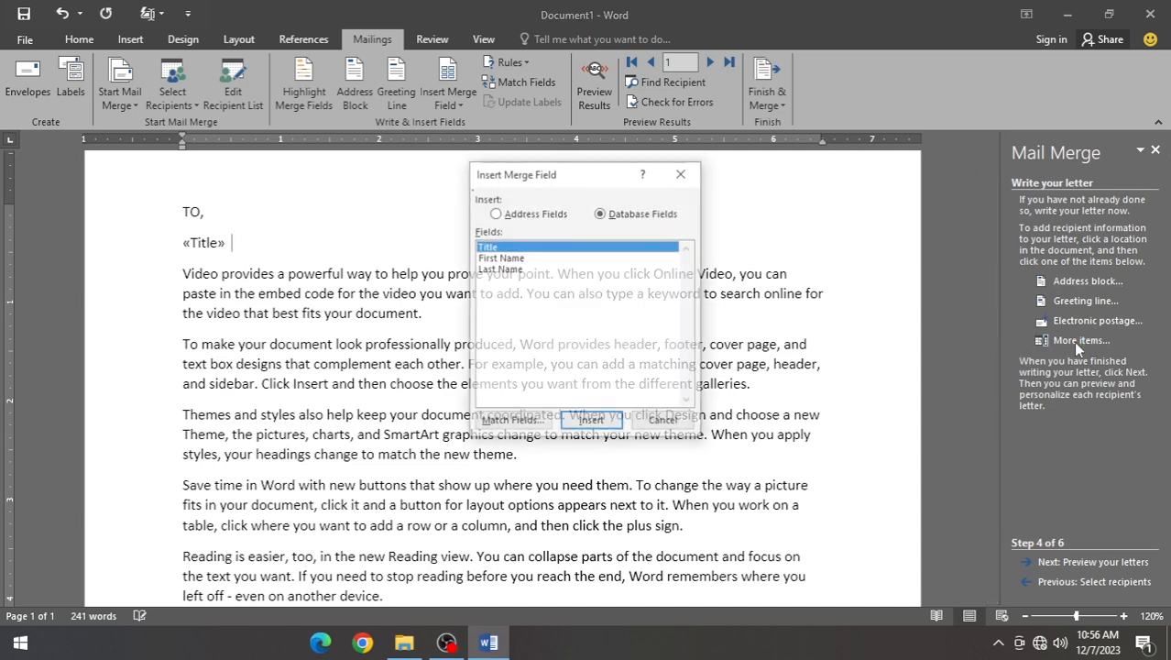
{"action": "left_click", "coordinate": [506, 260]}
{"action": "left_click", "coordinate": [591, 422]}
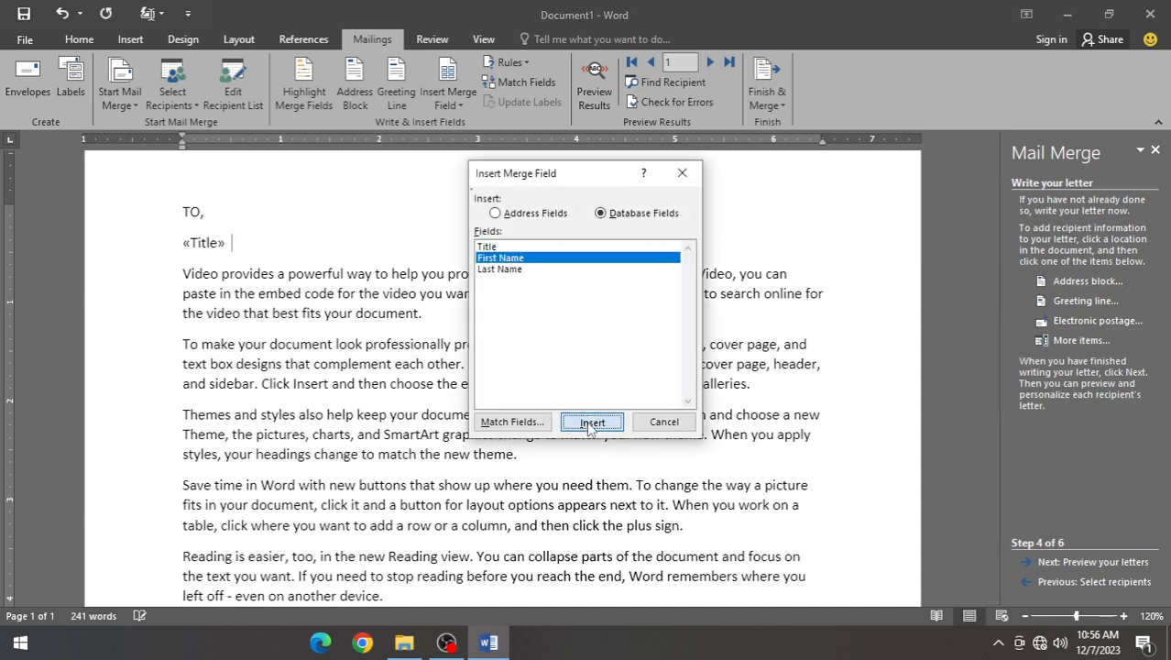
{"action": "left_click", "coordinate": [664, 423]}
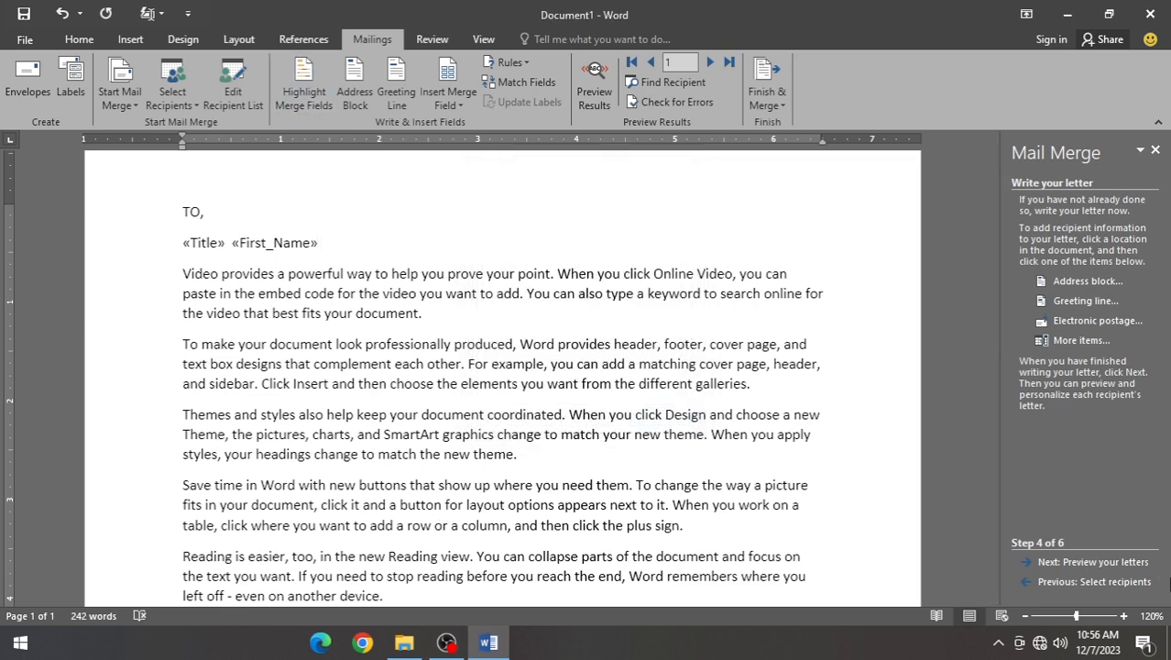
{"action": "left_click", "coordinate": [1071, 341]}
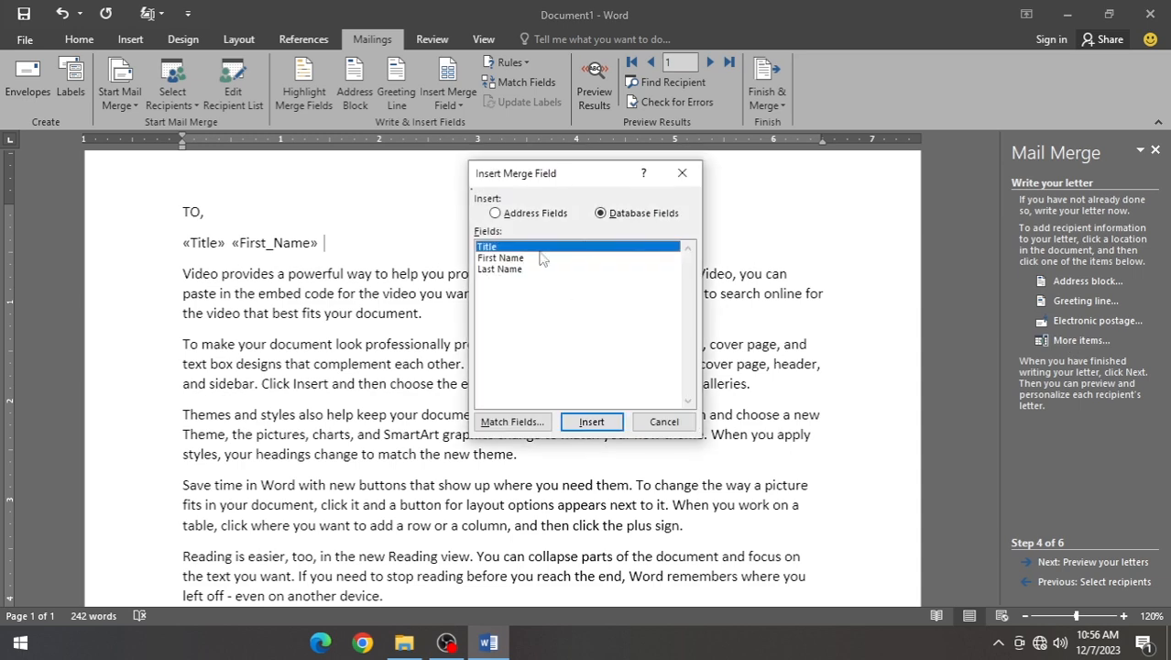
{"action": "left_click", "coordinate": [507, 269]}
{"action": "left_click", "coordinate": [586, 423]}
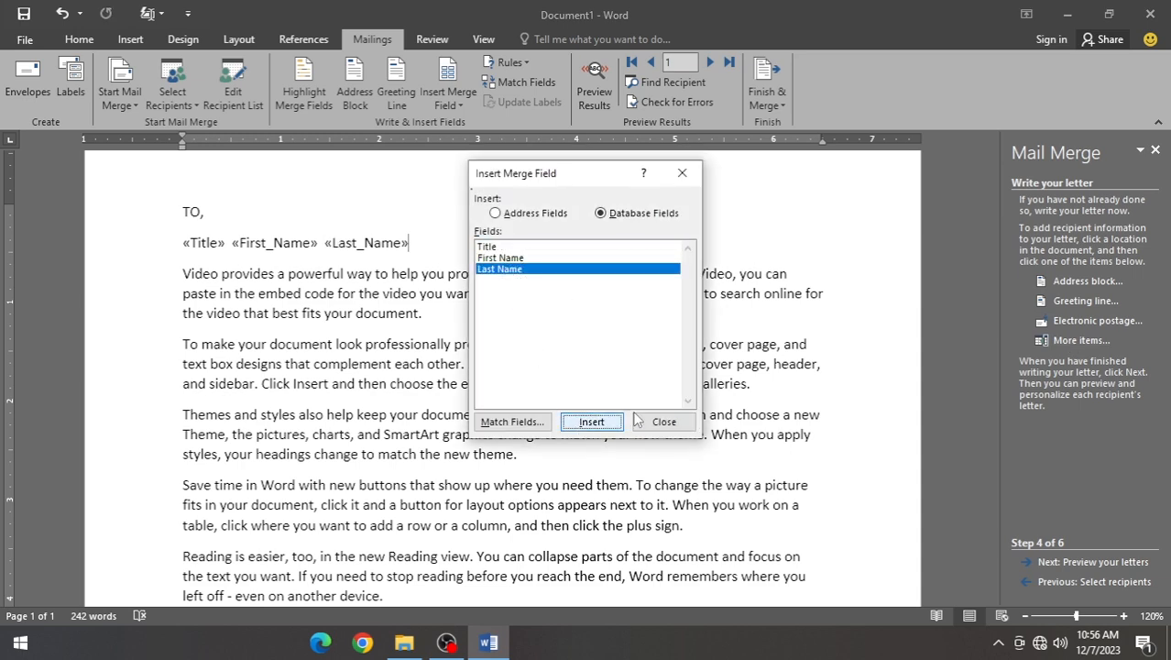
{"action": "left_click", "coordinate": [664, 423]}
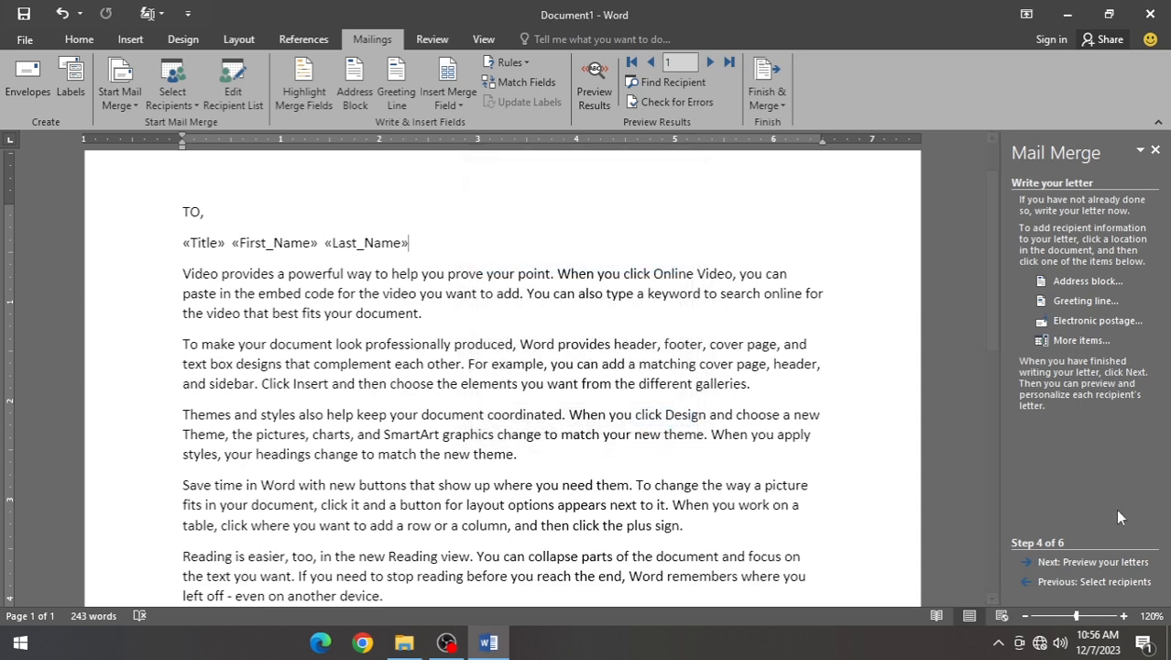
{"action": "left_click", "coordinate": [1093, 563]}
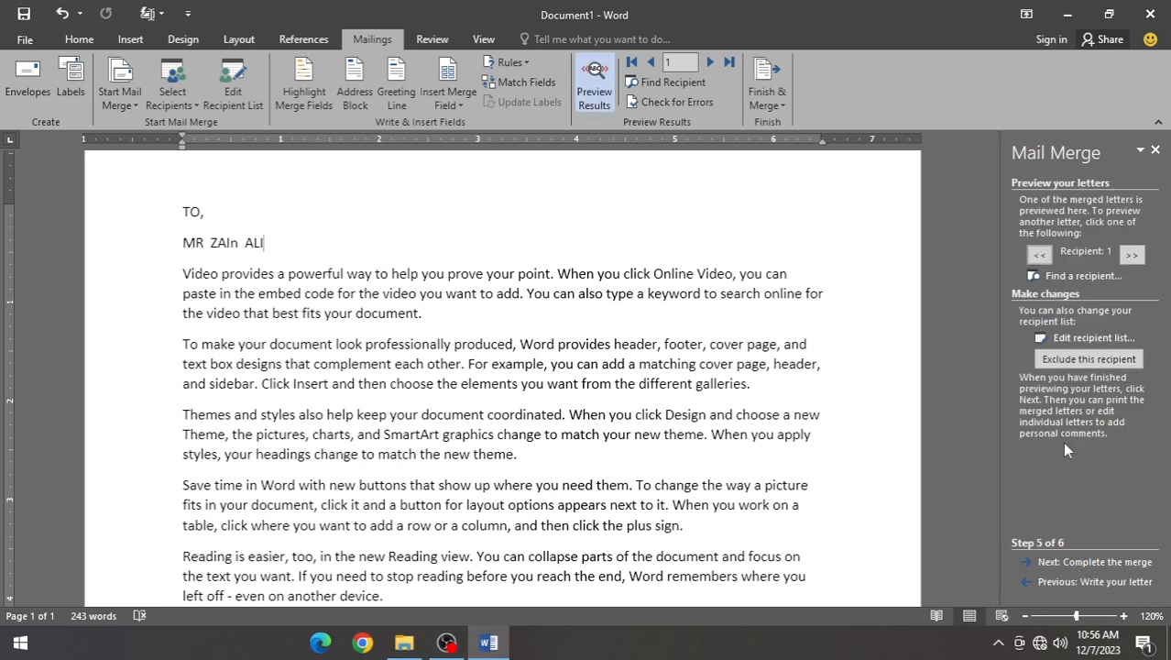
Complete the merge with Edit individual letters for All recipients into Letters1, then review the pages.
{"action": "left_click", "coordinate": [1086, 561]}
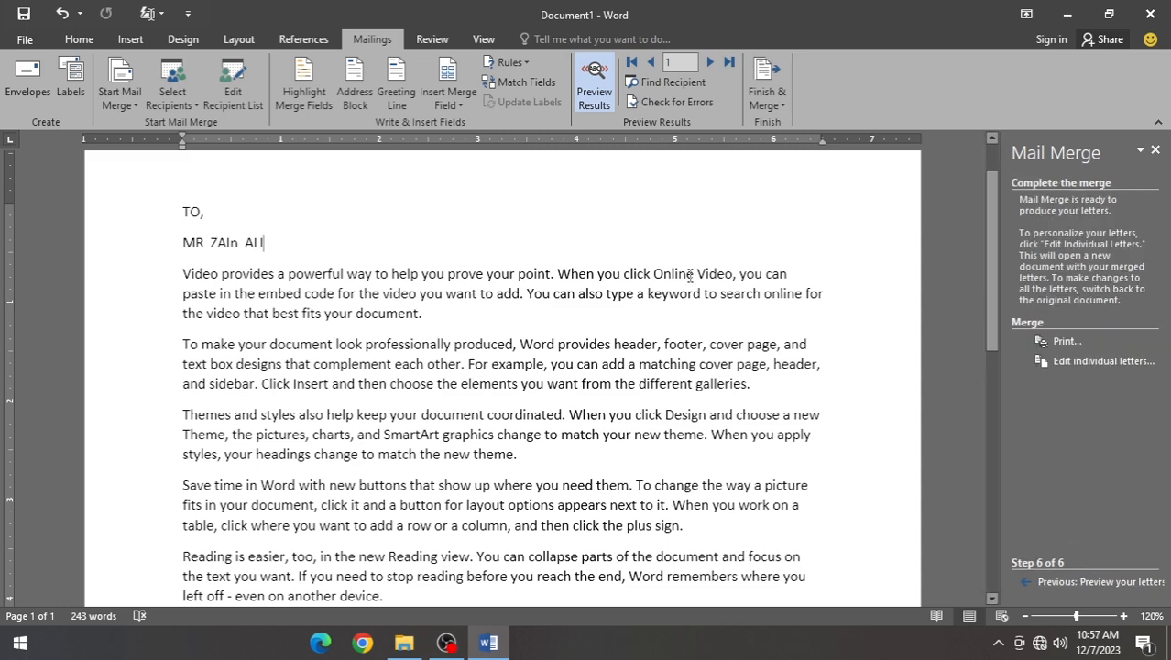
{"action": "scroll", "coordinate": [280, 473], "scroll_direction": "down", "scroll_amount": 10}
{"action": "scroll", "coordinate": [260, 522], "scroll_direction": "up", "scroll_amount": 6}
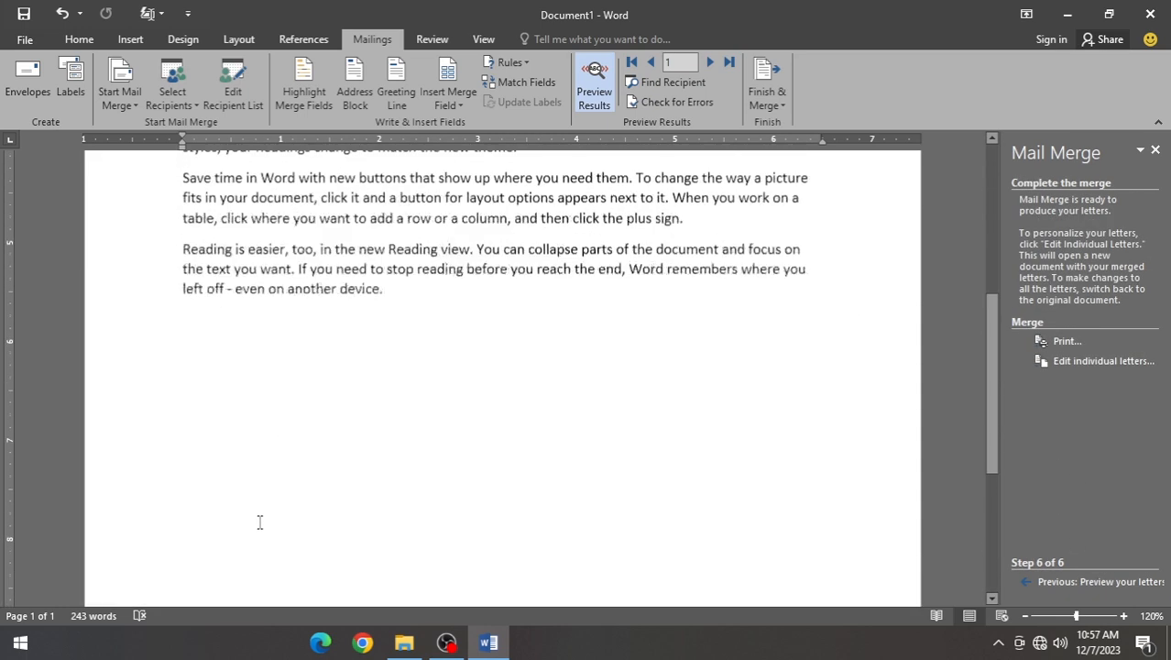
{"action": "scroll", "coordinate": [259, 522], "scroll_direction": "up", "scroll_amount": 5}
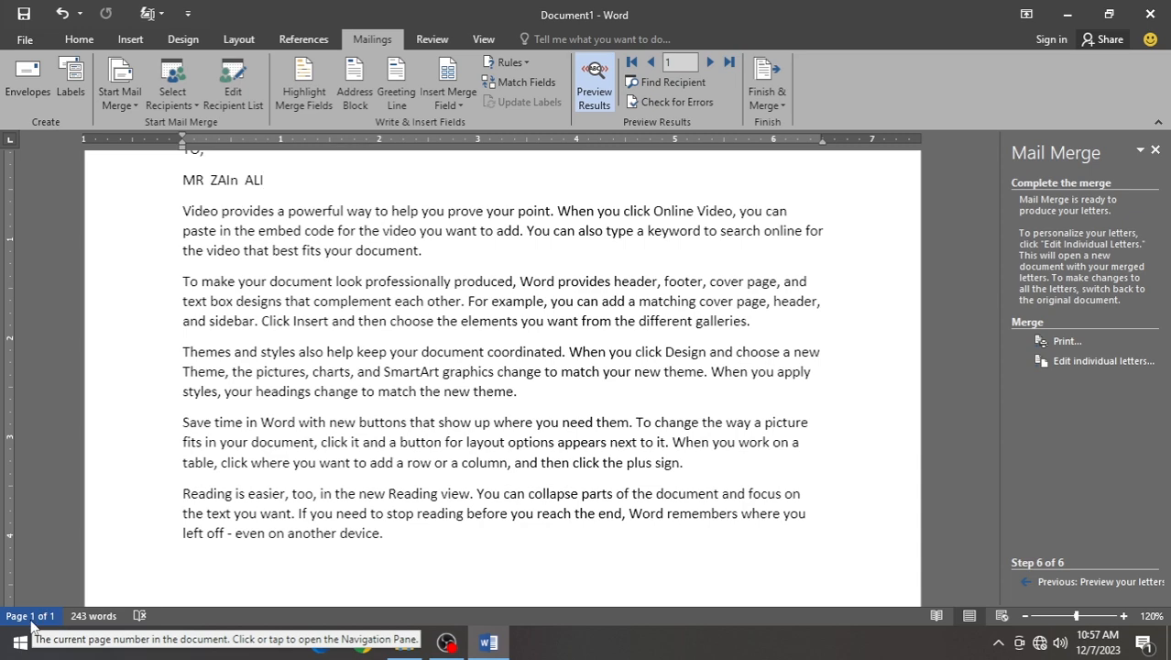
{"action": "scroll", "coordinate": [990, 344], "scroll_direction": "up", "scroll_amount": 3}
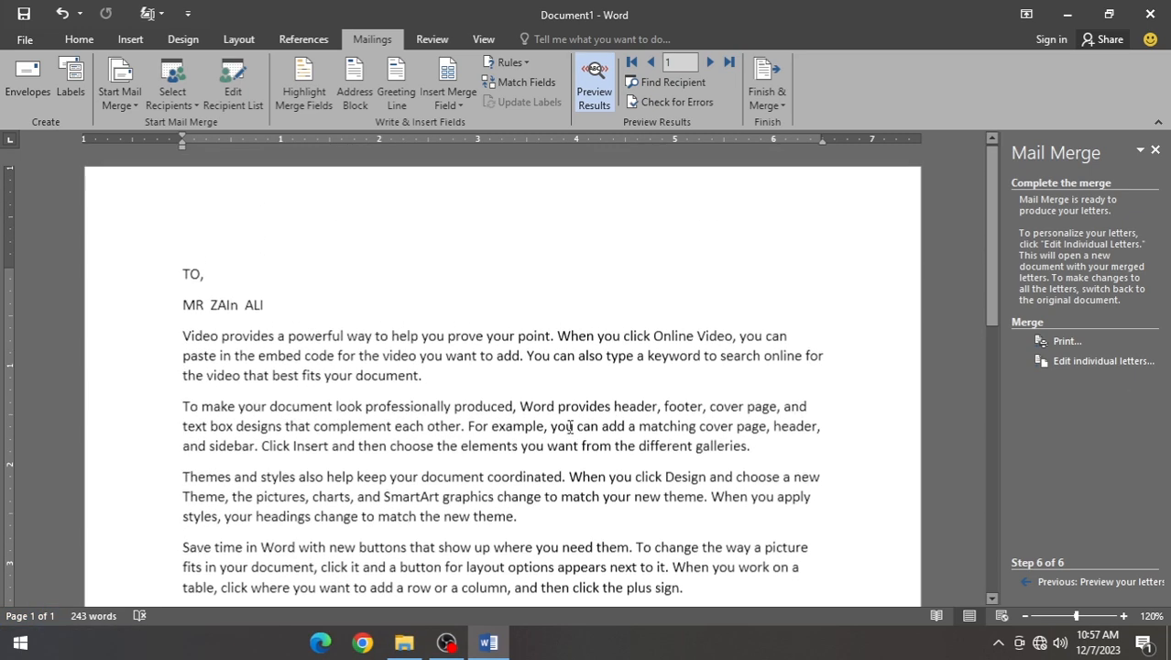
{"action": "left_click", "coordinate": [1137, 362]}
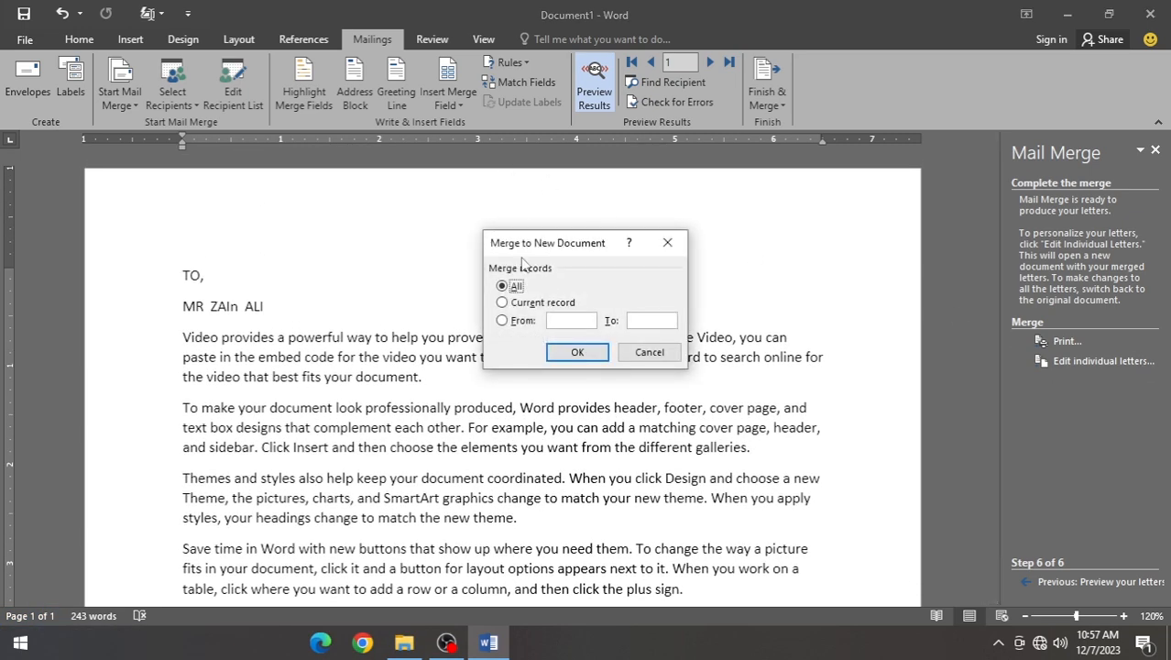
{"action": "left_click", "coordinate": [576, 353]}
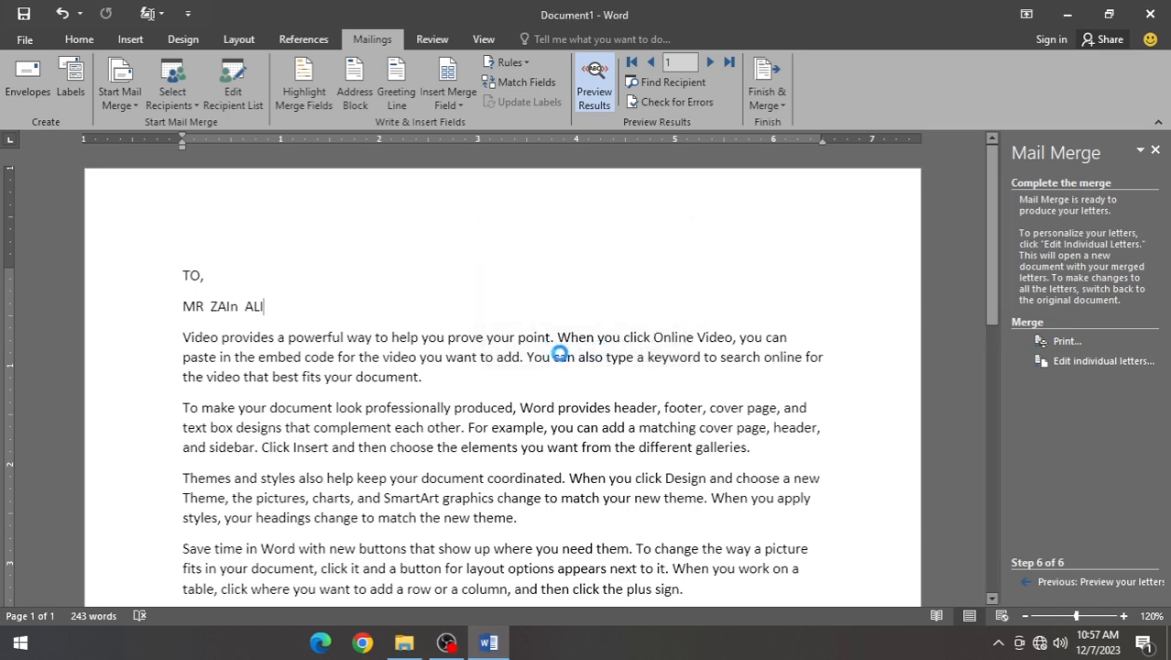
{"action": "scroll", "coordinate": [374, 342], "scroll_direction": "down", "scroll_amount": 3}
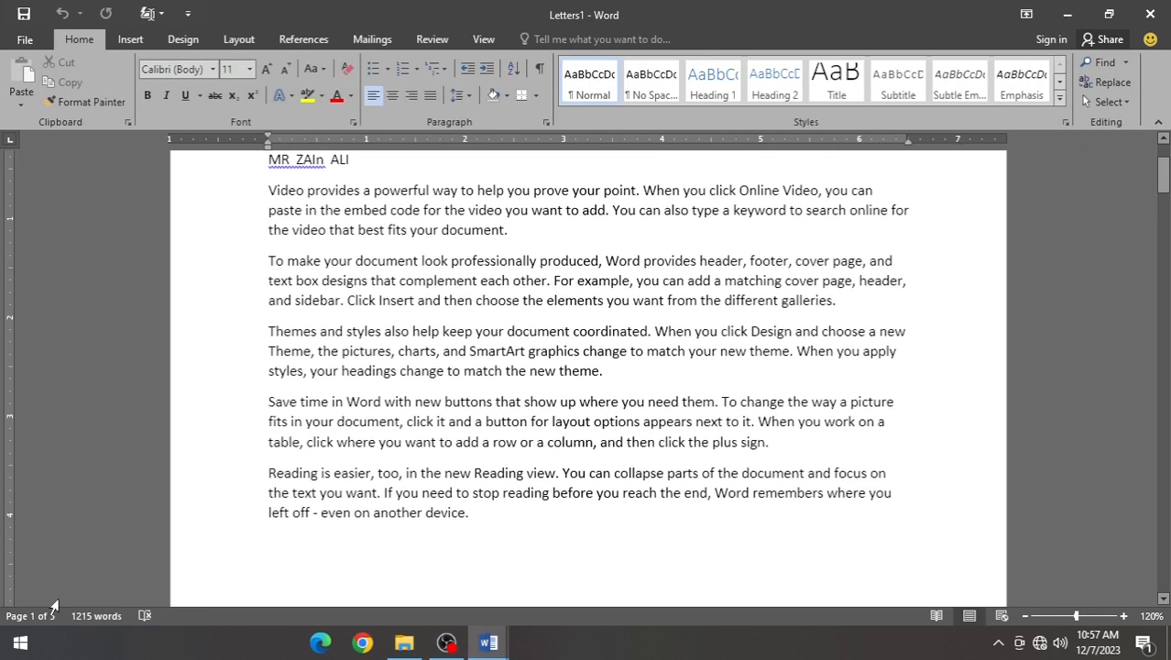
{"action": "scroll", "coordinate": [463, 477], "scroll_direction": "down", "scroll_amount": 5}
{"action": "scroll", "coordinate": [463, 477], "scroll_direction": "down", "scroll_amount": 15}
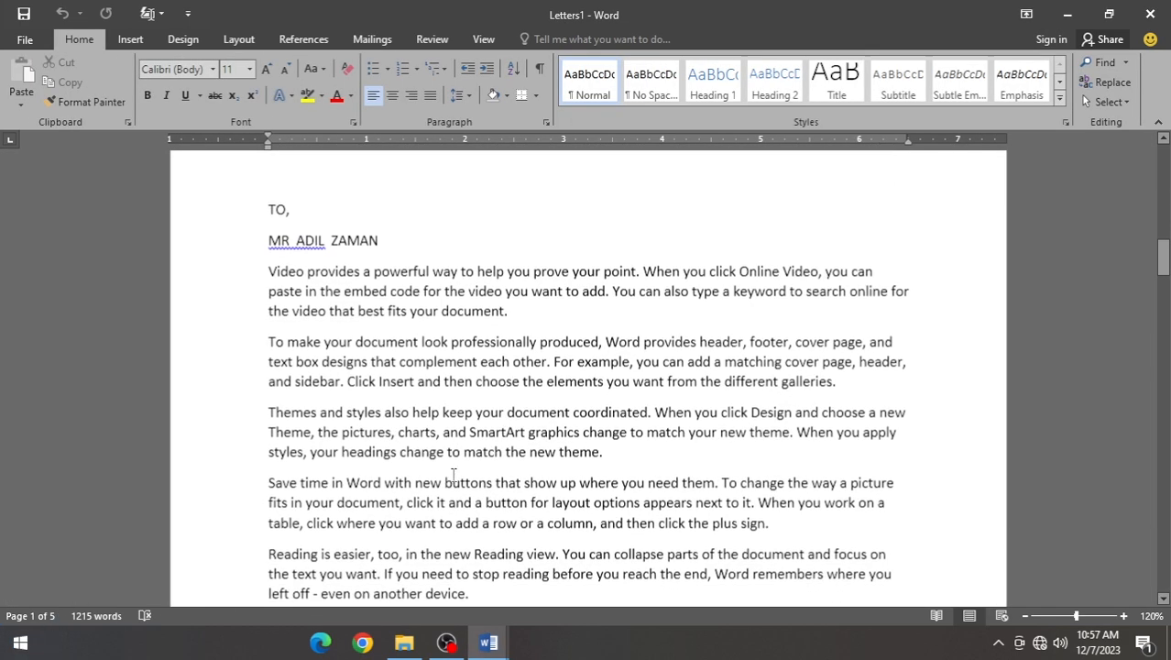
{"action": "scroll", "coordinate": [441, 483], "scroll_direction": "down", "scroll_amount": 20}
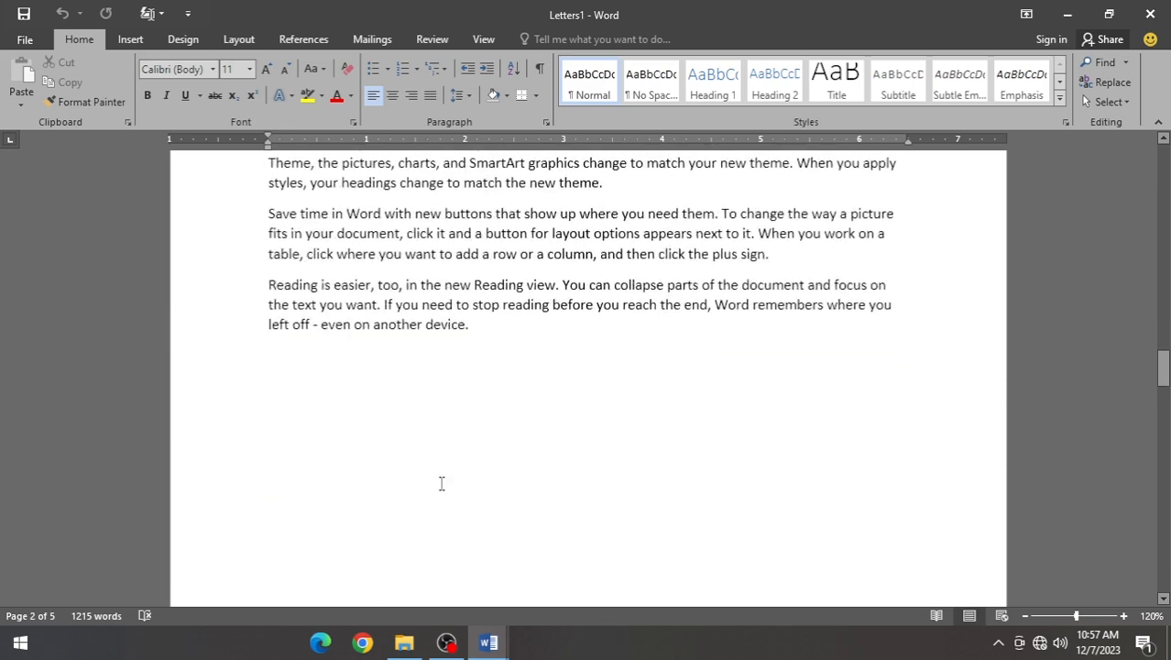
{"action": "scroll", "coordinate": [438, 489], "scroll_direction": "down", "scroll_amount": 10}
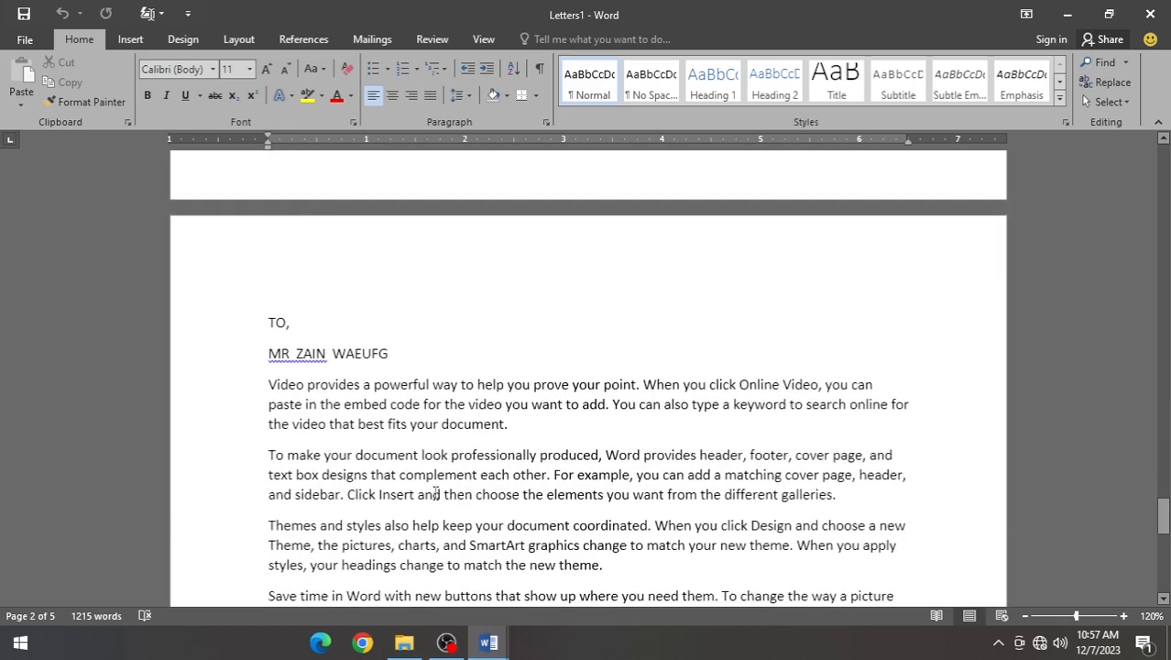